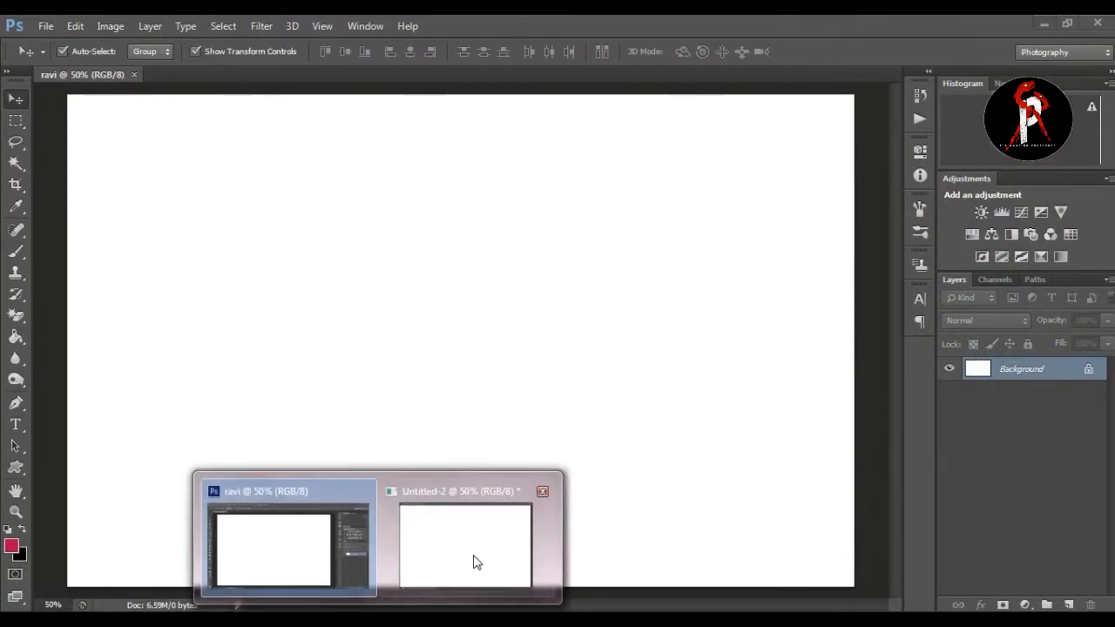
Switch to the Untitled-2 document and make Layer 2 with the running man visible.
{"action": "left_click_drag", "start_coordinate": [739, 148], "coordinate": [642, 128]}
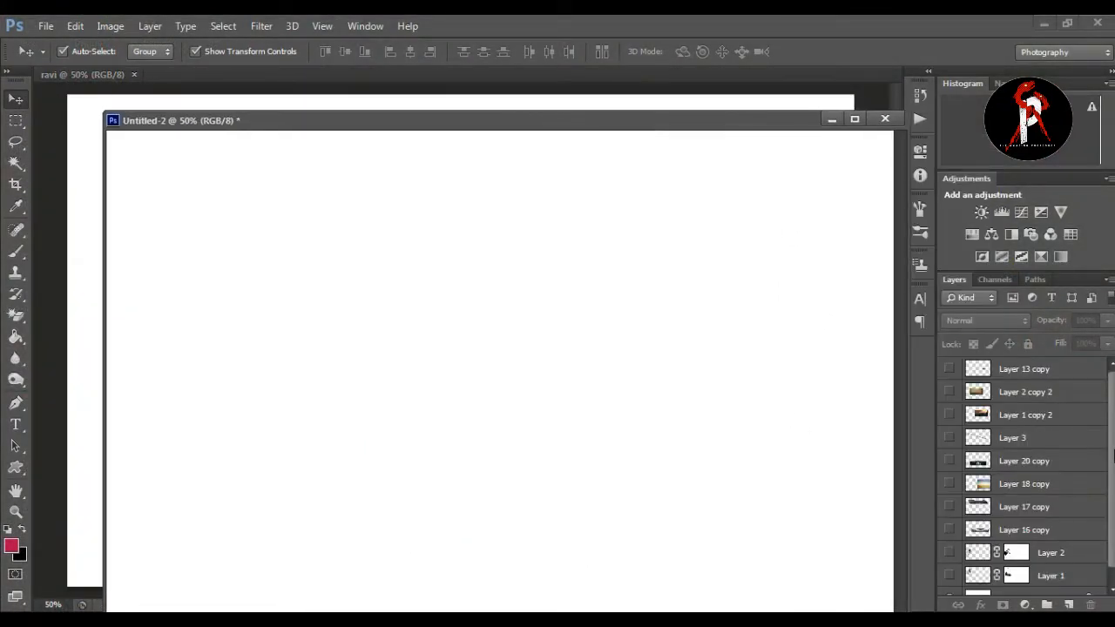
{"action": "scroll", "coordinate": [1023, 476], "scroll_direction": "down", "scroll_amount": 1}
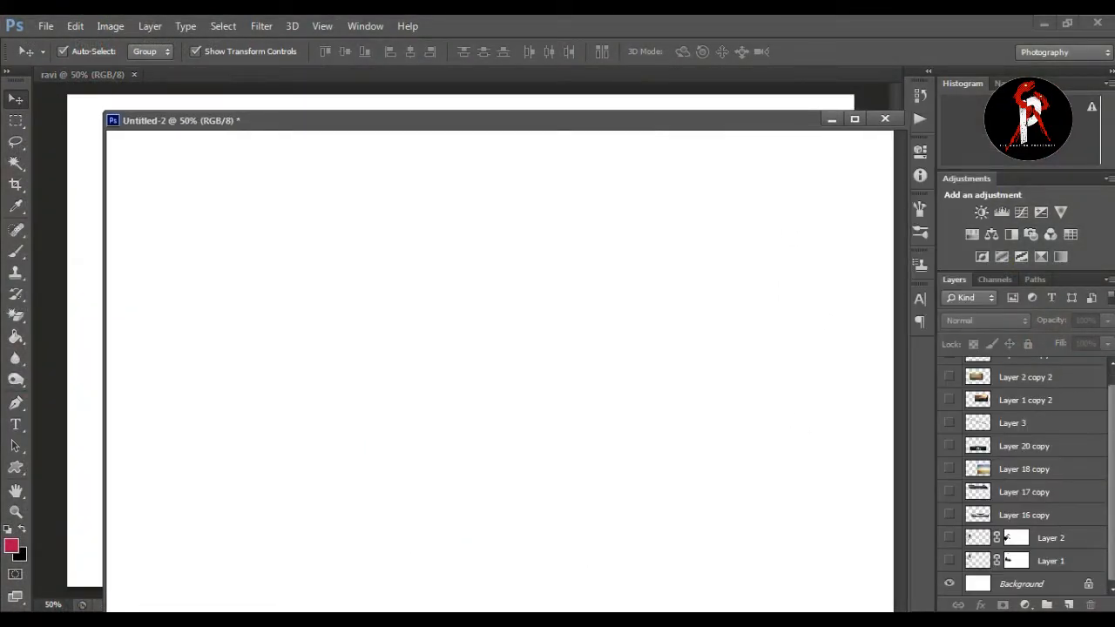
{"action": "left_click", "coordinate": [966, 563]}
{"action": "left_click", "coordinate": [949, 561]}
{"action": "left_click", "coordinate": [949, 561]}
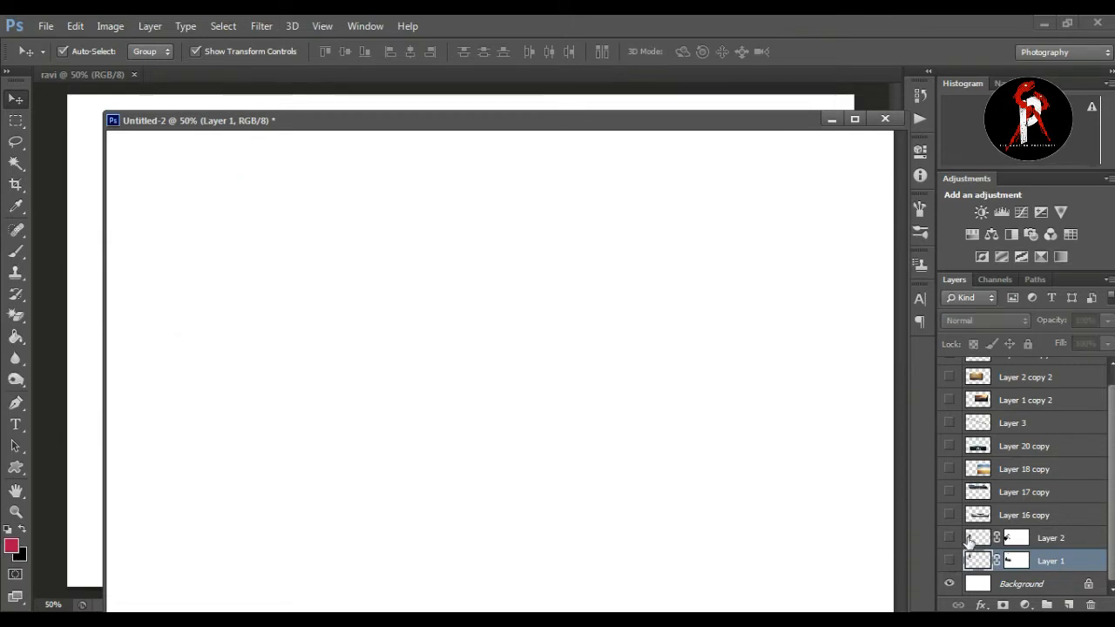
{"action": "left_click", "coordinate": [966, 540]}
{"action": "left_click", "coordinate": [950, 538]}
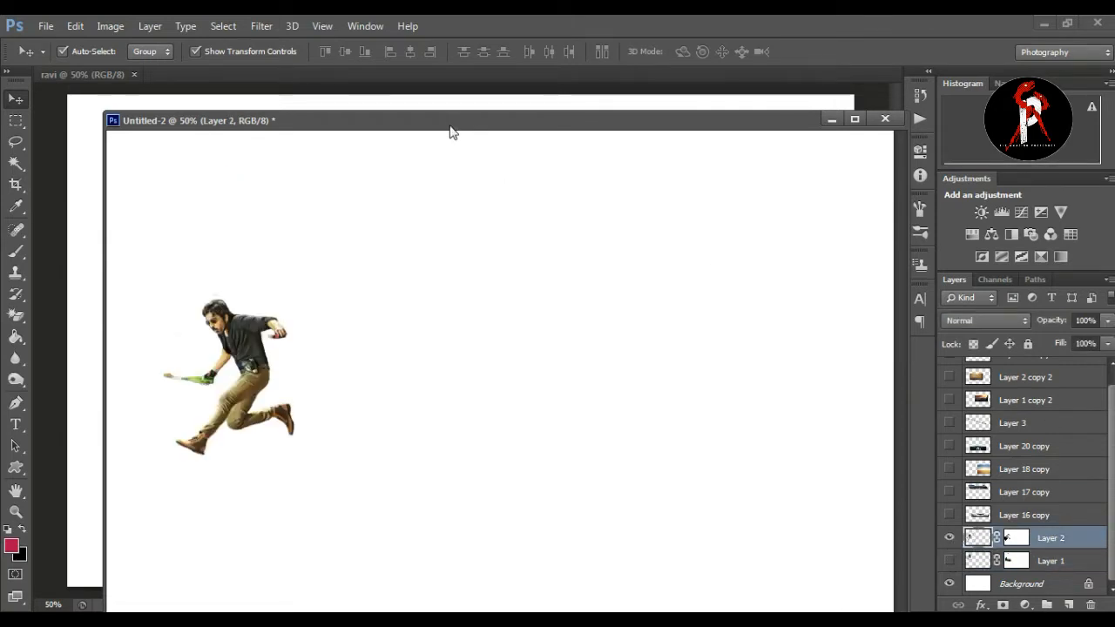
Copy the running man into the blank document and position him near the right edge of the canvas.
{"action": "left_click_drag", "start_coordinate": [444, 129], "coordinate": [545, 129]}
{"action": "left_click_drag", "start_coordinate": [352, 341], "coordinate": [172, 252]}
{"action": "left_click", "coordinate": [933, 121]}
{"action": "left_click", "coordinate": [220, 180]}
{"action": "left_click_drag", "start_coordinate": [178, 267], "coordinate": [778, 336]}
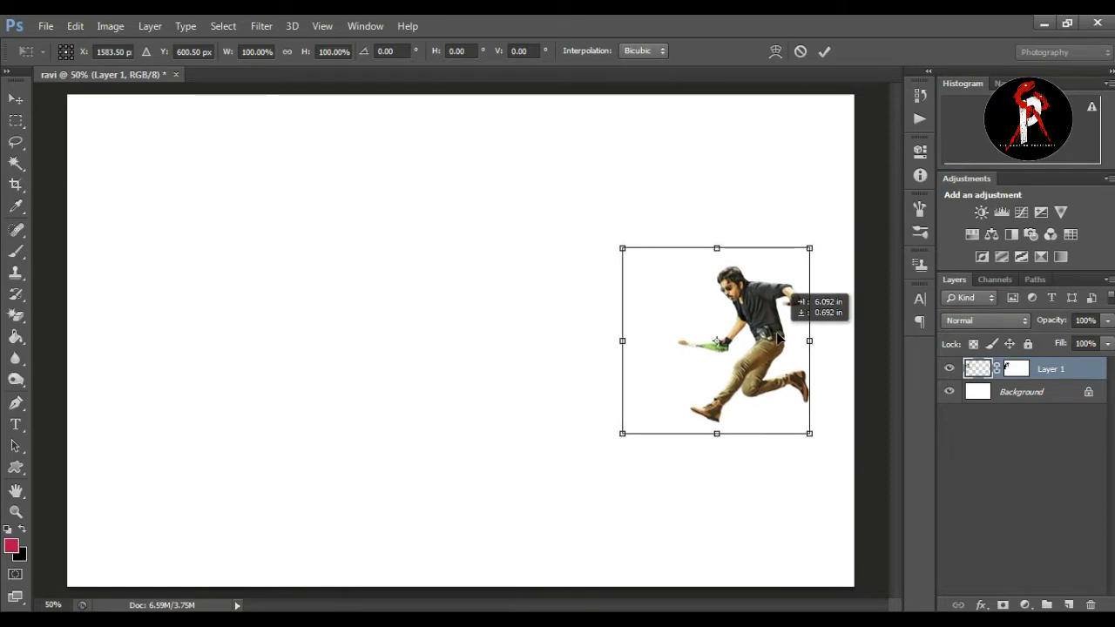
{"action": "left_click_drag", "start_coordinate": [777, 336], "coordinate": [791, 351]}
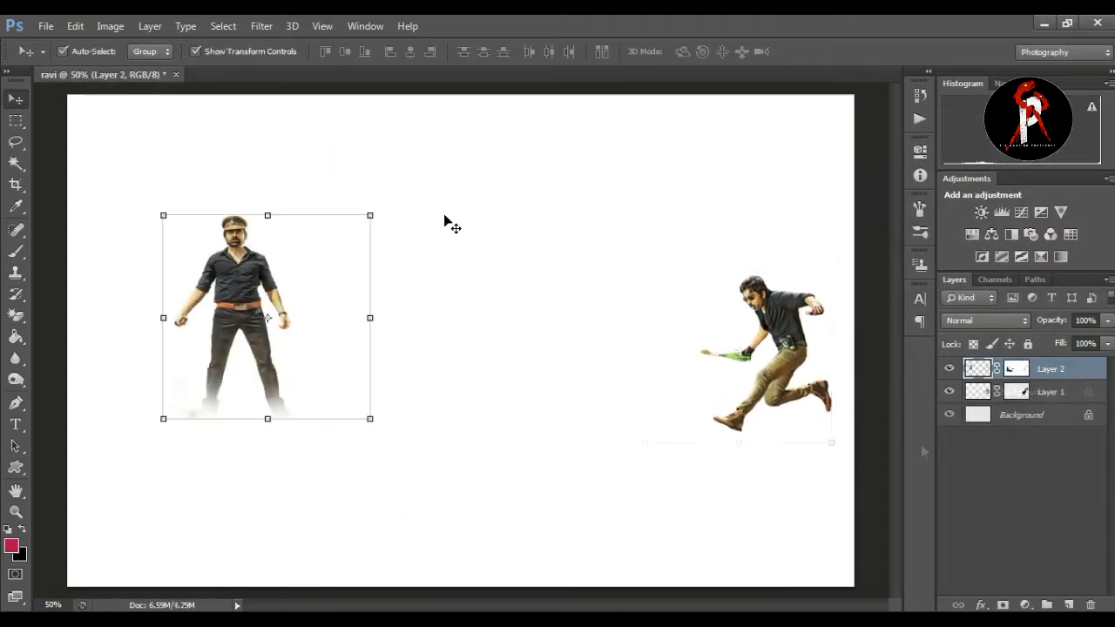
Position the standing man near the middle of the canvas and hide his layer, Layer 2.
{"action": "left_click_drag", "start_coordinate": [248, 275], "coordinate": [442, 275]}
{"action": "left_click", "coordinate": [825, 53]}
{"action": "left_click", "coordinate": [950, 368]}
Add a new layer beneath Layer 1 and paint one soft black dot on it with a 100 px brush.
{"action": "left_click", "coordinate": [980, 392]}
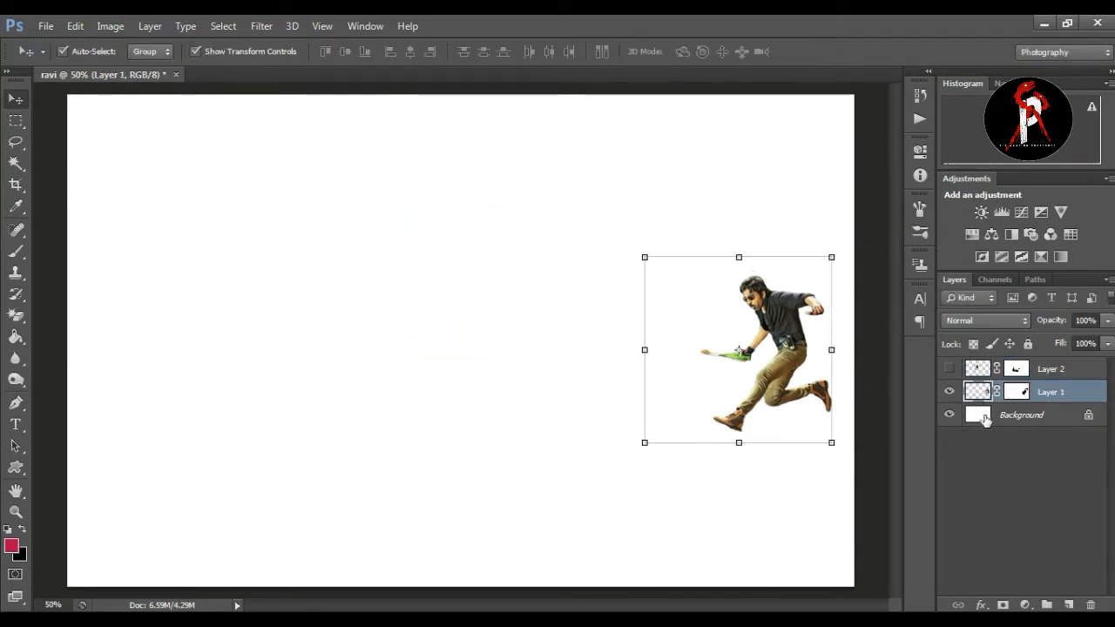
{"action": "left_click", "coordinate": [1069, 607]}
{"action": "left_click_drag", "start_coordinate": [1015, 392], "coordinate": [1045, 424]}
{"action": "left_click", "coordinate": [16, 251]}
{"action": "left_click", "coordinate": [25, 529]}
{"action": "key", "text": "bracketleft"}
{"action": "key", "text": "bracketleft"}
{"action": "key", "text": "bracketleft"}
{"action": "key", "text": "bracketleft"}
{"action": "key", "text": "bracketleft"}
{"action": "key", "text": "bracketleft"}
{"action": "key", "text": "bracketleft"}
{"action": "key", "text": "bracketleft"}
{"action": "left_click", "coordinate": [403, 351]}
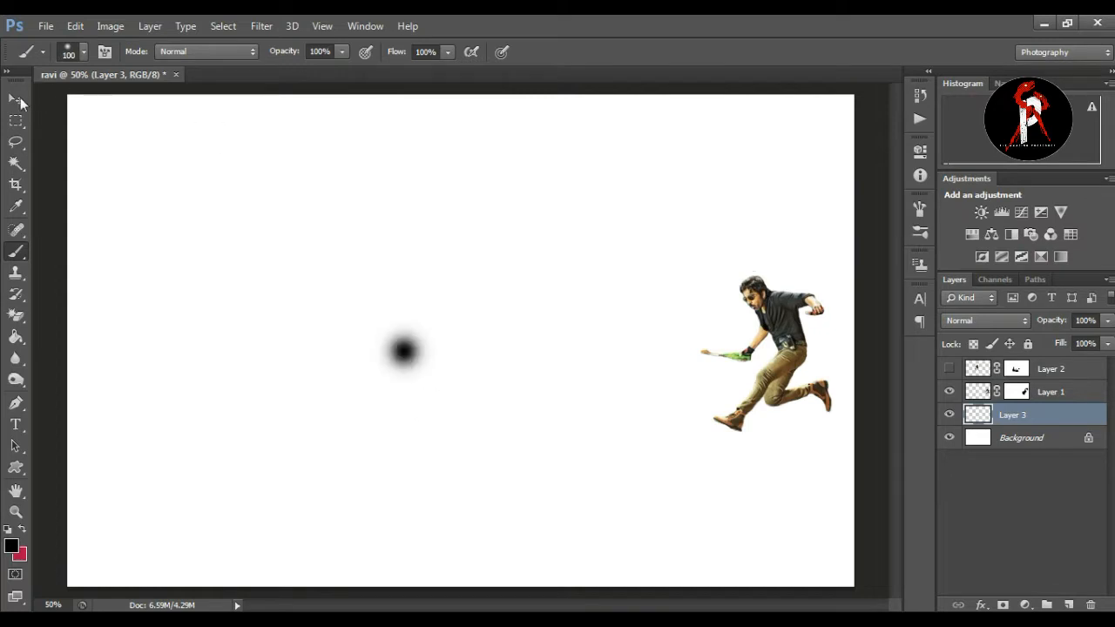
Stretch, flatten and tilt the black dot into a ground shadow directly under the running man's front foot.
{"action": "key", "text": "v"}
{"action": "left_click_drag", "start_coordinate": [438, 320], "coordinate": [594, 339]}
{"action": "left_click_drag", "start_coordinate": [542, 372], "coordinate": [782, 443]}
{"action": "left_click_drag", "start_coordinate": [614, 433], "coordinate": [653, 433]}
{"action": "left_click_drag", "start_coordinate": [741, 413], "coordinate": [742, 428]}
{"action": "left_click_drag", "start_coordinate": [858, 425], "coordinate": [859, 435]}
{"action": "left_click_drag", "start_coordinate": [777, 446], "coordinate": [759, 443]}
{"action": "left_click_drag", "start_coordinate": [637, 429], "coordinate": [688, 432]}
{"action": "mouse_move", "coordinate": [779, 441]}
{"action": "left_mouse_down"}
{"action": "mouse_move", "coordinate": [767, 437]}
{"action": "mouse_move", "coordinate": [824, 434]}
{"action": "mouse_move", "coordinate": [774, 444]}
{"action": "left_mouse_up"}
{"action": "key", "text": "Return"}
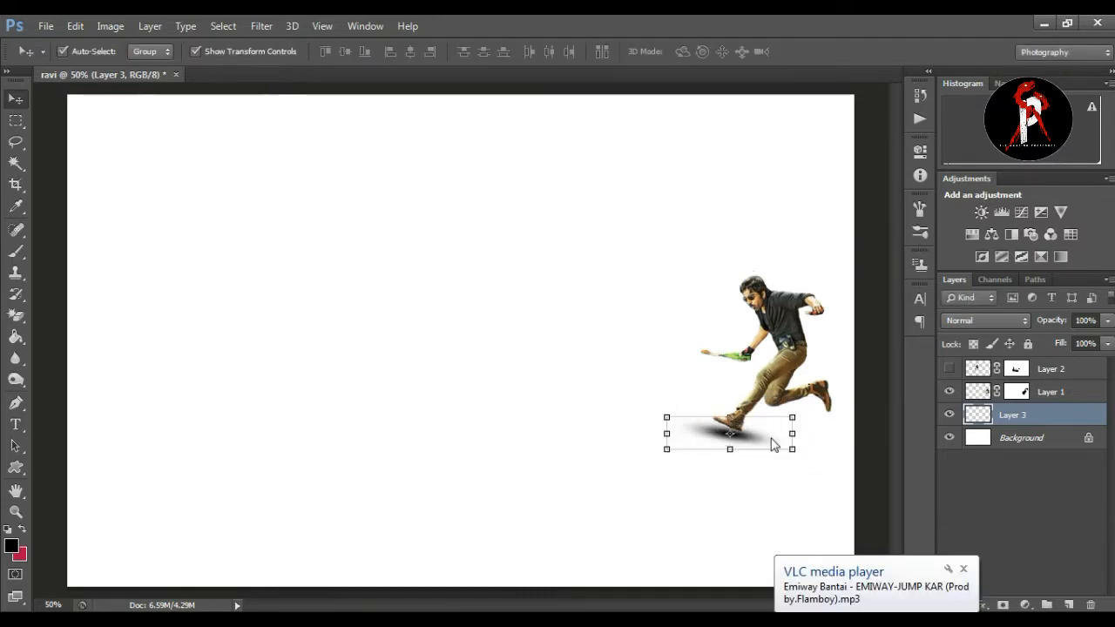
{"action": "key", "text": "Up"}
{"action": "key", "text": "Up"}
{"action": "key", "text": "Up"}
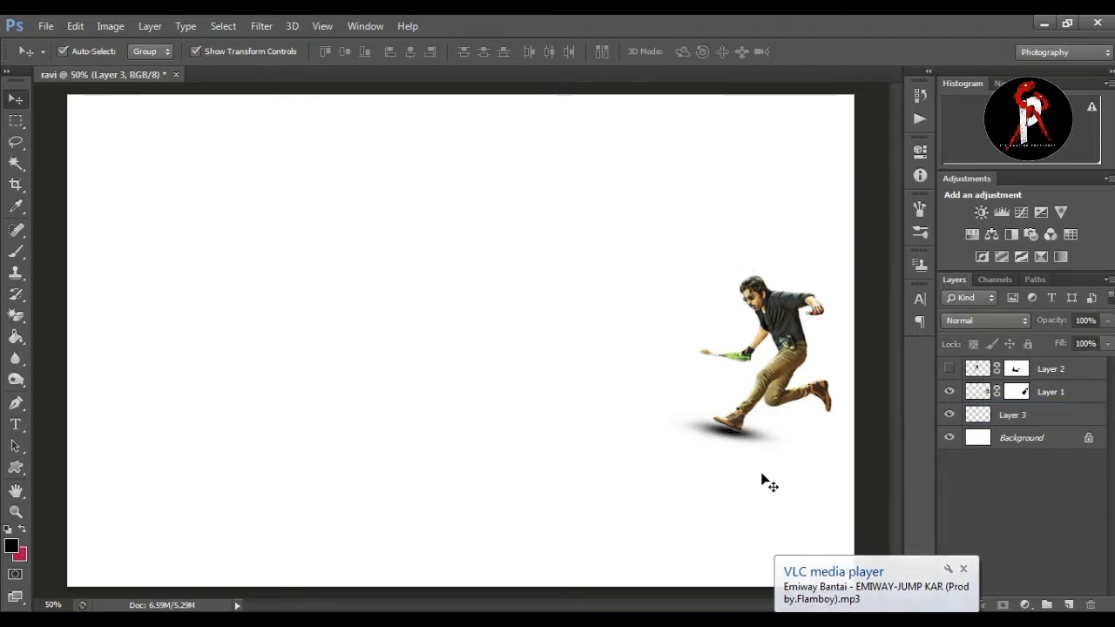
Paint a soft black dot on a new layer and shape it into a tilted shadow under the running man's rear foot.
{"action": "left_click", "coordinate": [1068, 604]}
{"action": "left_click", "coordinate": [15, 250]}
{"action": "left_click", "coordinate": [424, 296]}
{"action": "key", "text": "v"}
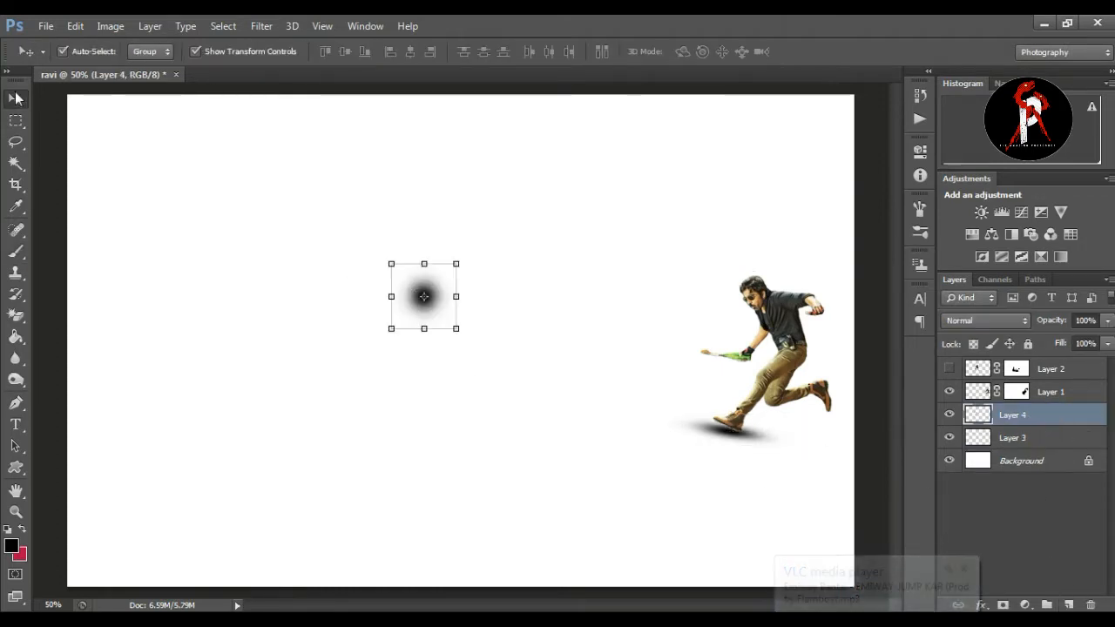
{"action": "left_click_drag", "start_coordinate": [457, 262], "coordinate": [862, 378]}
{"action": "key", "text": "Return"}
Select the front foot's shadow, slightly adjust its transform and deselect it.
{"action": "left_click", "coordinate": [729, 435]}
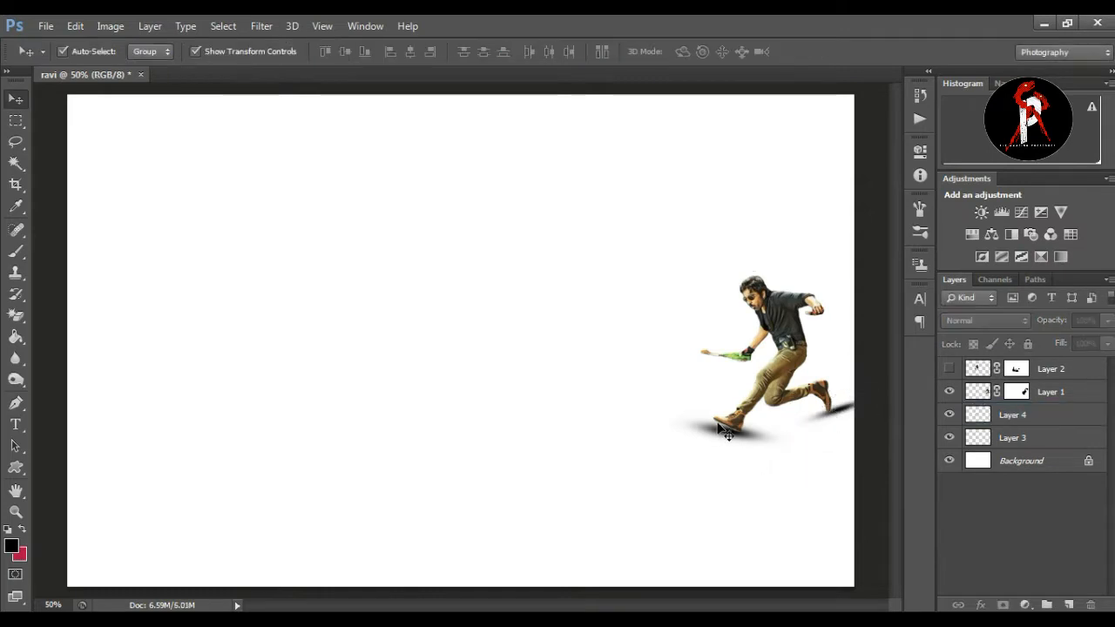
{"action": "left_click_drag", "start_coordinate": [661, 403], "coordinate": [658, 407]}
{"action": "key", "text": "Return"}
{"action": "left_click", "coordinate": [881, 331]}
Show Layer 2 and enlarge the standing man until he fills most of the canvas height, slightly left of centre.
{"action": "left_click", "coordinate": [949, 368]}
{"action": "left_click", "coordinate": [435, 275]}
{"action": "key", "text": "ctrl+t"}
{"action": "left_click_drag", "start_coordinate": [565, 416], "coordinate": [642, 515]}
{"action": "left_click_drag", "start_coordinate": [642, 211], "coordinate": [691, 120]}
{"action": "left_click_drag", "start_coordinate": [545, 425], "coordinate": [518, 398]}
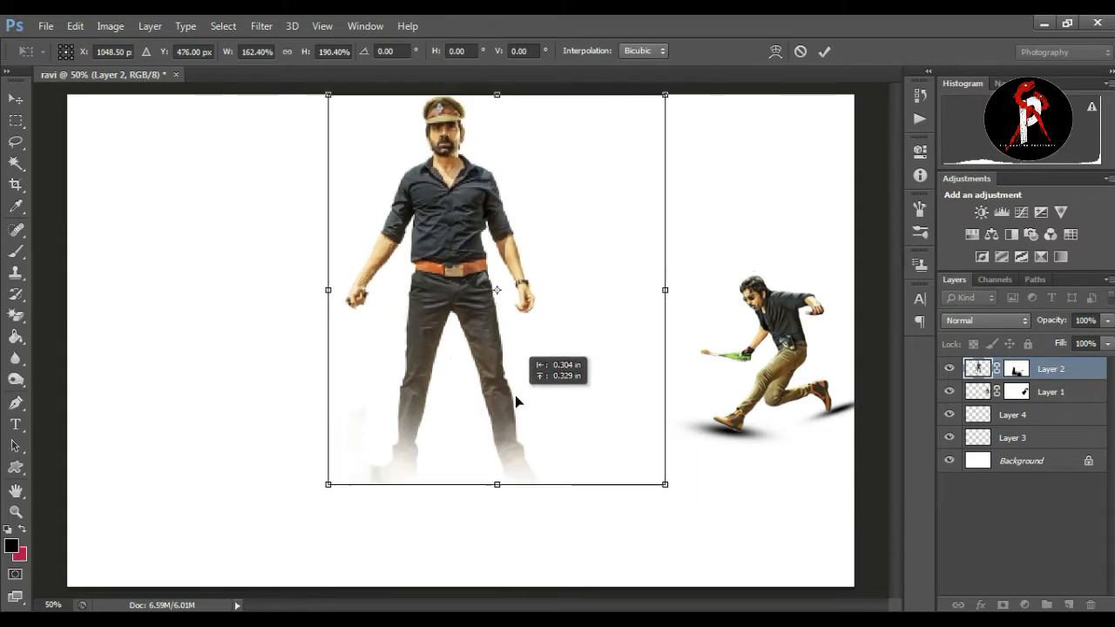
{"action": "left_click_drag", "start_coordinate": [328, 481], "coordinate": [289, 493]}
{"action": "left_click_drag", "start_coordinate": [479, 448], "coordinate": [498, 450]}
{"action": "key", "text": "Return"}
{"action": "left_click", "coordinate": [819, 539]}
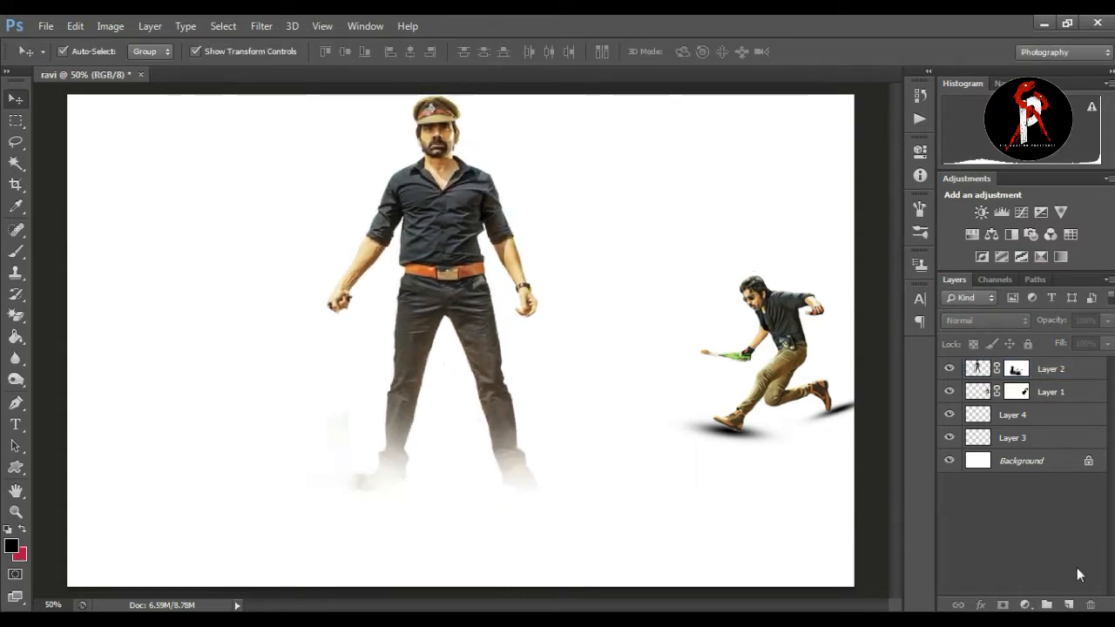
Brush on Layer 2's mask around the standing man's feet to reveal the shoes and blend the area below them.
{"action": "left_click", "coordinate": [1017, 371]}
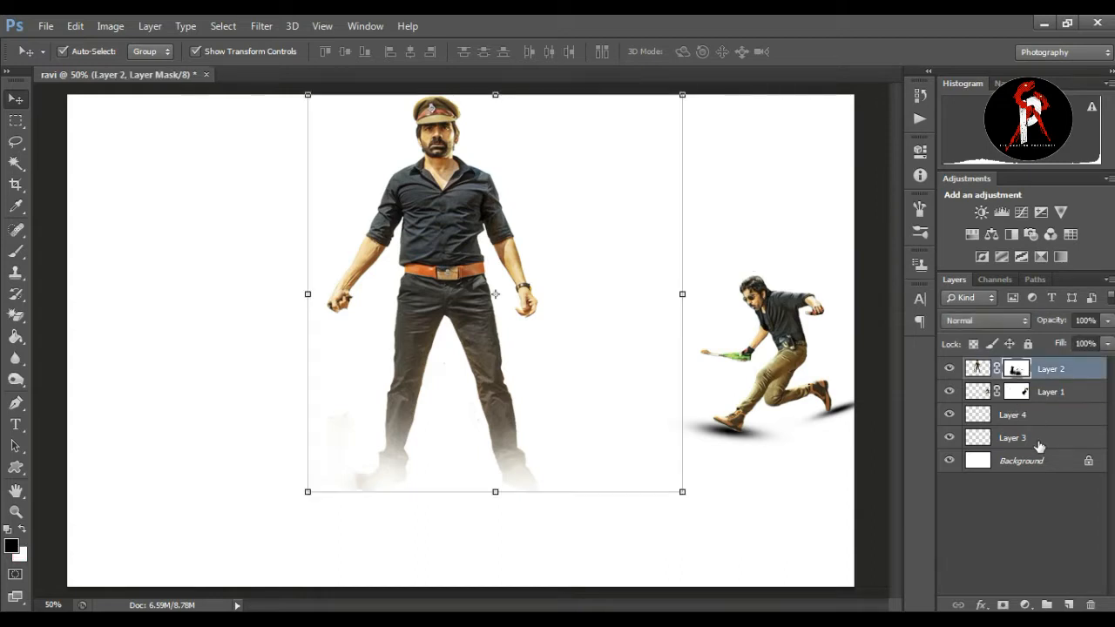
{"action": "right_click", "coordinate": [16, 253]}
{"action": "left_click", "coordinate": [84, 252]}
{"action": "left_click", "coordinate": [22, 529]}
{"action": "left_click_drag", "start_coordinate": [376, 467], "coordinate": [376, 483]}
{"action": "left_click_drag", "start_coordinate": [517, 464], "coordinate": [520, 481]}
{"action": "mouse_move", "coordinate": [379, 495]}
{"action": "left_mouse_down"}
{"action": "mouse_move", "coordinate": [543, 517]}
{"action": "mouse_move", "coordinate": [528, 519]}
{"action": "left_mouse_up"}
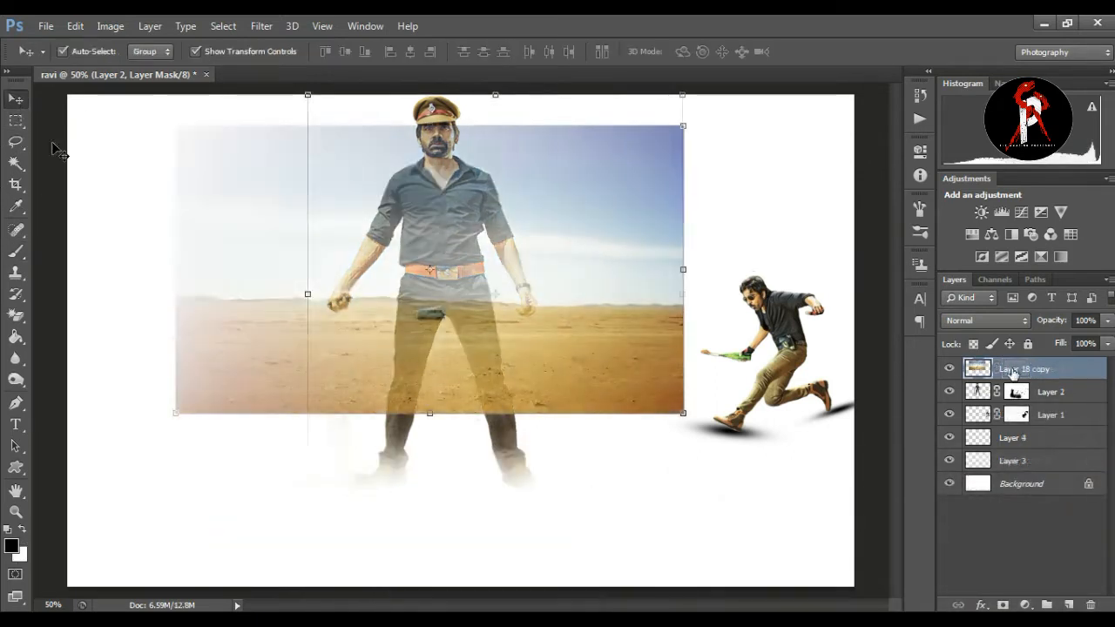
Move the desert layer, Layer 18 copy, beneath Layer 1 and stretch the image across the canvas width behind both men.
{"action": "left_click_drag", "start_coordinate": [1036, 415], "coordinate": [1042, 433]}
{"action": "left_click_drag", "start_coordinate": [609, 268], "coordinate": [630, 347]}
{"action": "left_click_drag", "start_coordinate": [704, 349], "coordinate": [843, 367]}
{"action": "left_click_drag", "start_coordinate": [196, 349], "coordinate": [69, 336]}
{"action": "left_click_drag", "start_coordinate": [541, 427], "coordinate": [533, 425]}
{"action": "left_click_drag", "start_coordinate": [449, 494], "coordinate": [450, 506]}
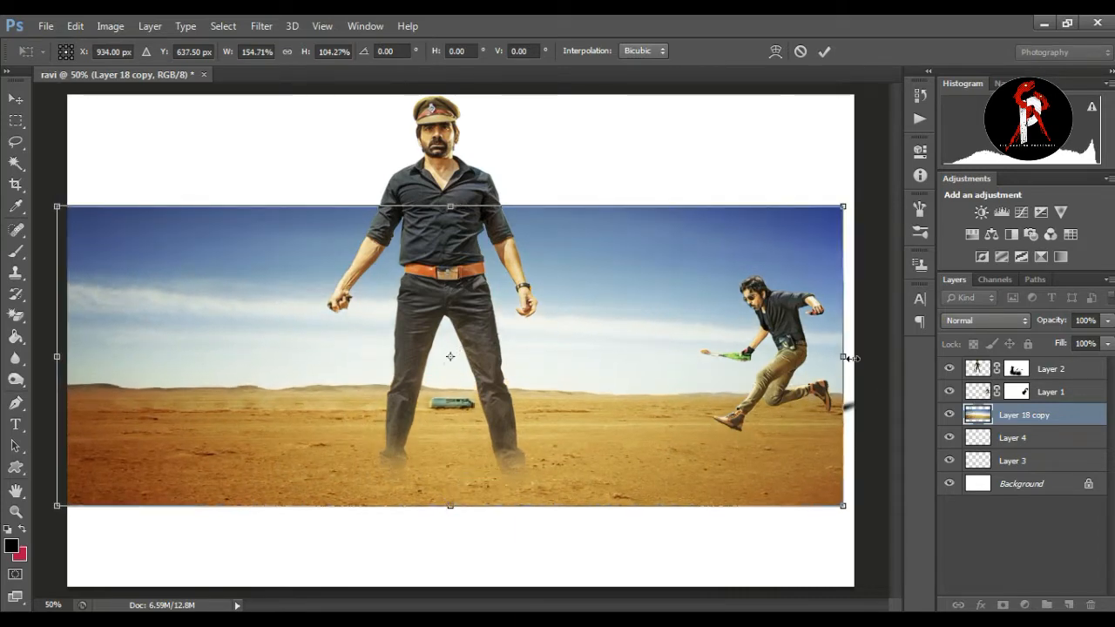
{"action": "left_click_drag", "start_coordinate": [849, 357], "coordinate": [856, 356]}
{"action": "left_click_drag", "start_coordinate": [57, 354], "coordinate": [68, 354]}
{"action": "left_click_drag", "start_coordinate": [508, 367], "coordinate": [490, 361]}
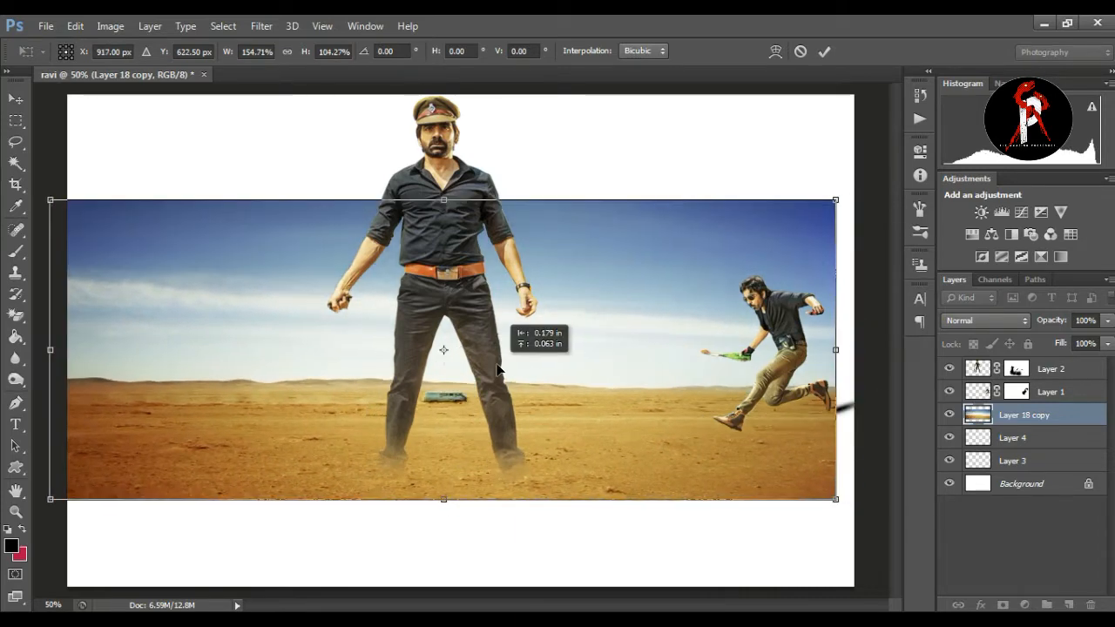
Scale the desert image to about 159.79% width and 116.50% height, reaching the right canvas edge, and apply the transform.
{"action": "left_click_drag", "start_coordinate": [440, 498], "coordinate": [442, 514]}
{"action": "left_click_drag", "start_coordinate": [834, 358], "coordinate": [855, 357]}
{"action": "key", "text": "Left"}
{"action": "key", "text": "Left"}
{"action": "key", "text": "Left"}
{"action": "key", "text": "Left"}
{"action": "key", "text": "Left"}
{"action": "key", "text": "Left"}
{"action": "key", "text": "Left"}
{"action": "key", "text": "Left"}
{"action": "key", "text": "Left"}
{"action": "key", "text": "Left"}
{"action": "left_click_drag", "start_coordinate": [447, 518], "coordinate": [447, 528]}
{"action": "left_click_drag", "start_coordinate": [447, 200], "coordinate": [447, 189]}
{"action": "left_click_drag", "start_coordinate": [460, 387], "coordinate": [460, 380]}
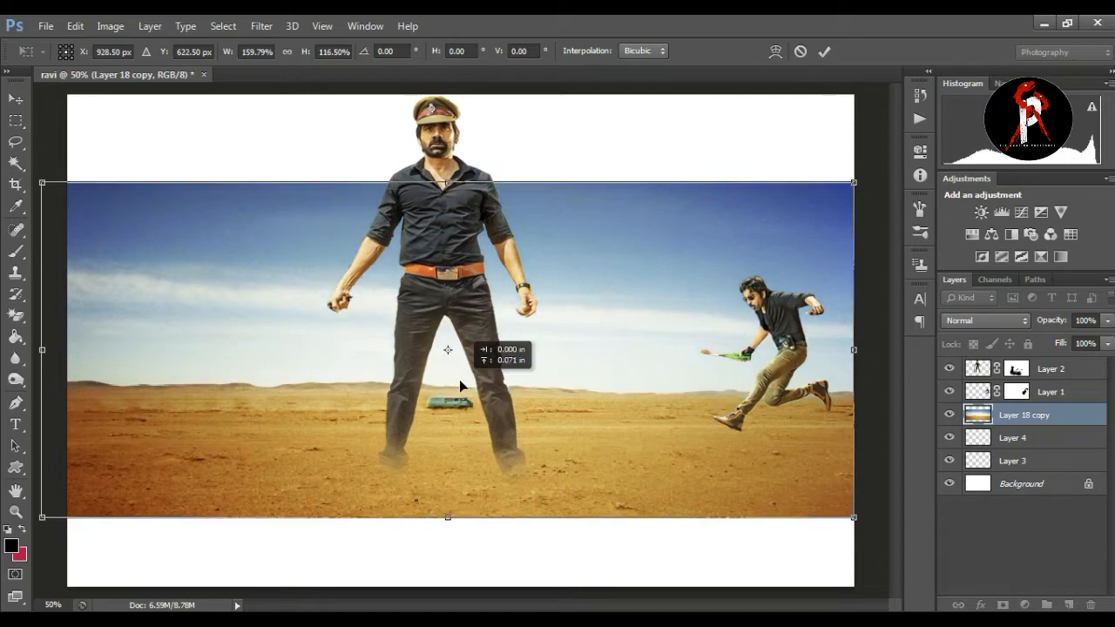
{"action": "key", "text": "Return"}
Add a mask to the desert layer and paint out its sky above the horizon with a large soft black brush.
{"action": "left_click", "coordinate": [1003, 604]}
{"action": "left_click", "coordinate": [15, 250]}
{"action": "key", "text": "d"}
{"action": "key", "text": "bracketright"}
{"action": "key", "text": "bracketright"}
{"action": "key", "text": "bracketright"}
{"action": "key", "text": "bracketright"}
{"action": "mouse_move", "coordinate": [298, 200]}
{"action": "left_mouse_down"}
{"action": "mouse_move", "coordinate": [271, 190]}
{"action": "mouse_move", "coordinate": [837, 188]}
{"action": "mouse_move", "coordinate": [215, 189]}
{"action": "mouse_move", "coordinate": [204, 222]}
{"action": "mouse_move", "coordinate": [248, 220]}
{"action": "left_mouse_up"}
{"action": "key", "text": "bracketleft"}
{"action": "key", "text": "bracketleft"}
{"action": "key", "text": "bracketleft"}
{"action": "mouse_move", "coordinate": [100, 323]}
{"action": "left_mouse_down"}
{"action": "mouse_move", "coordinate": [694, 304]}
{"action": "mouse_move", "coordinate": [283, 272]}
{"action": "left_mouse_up"}
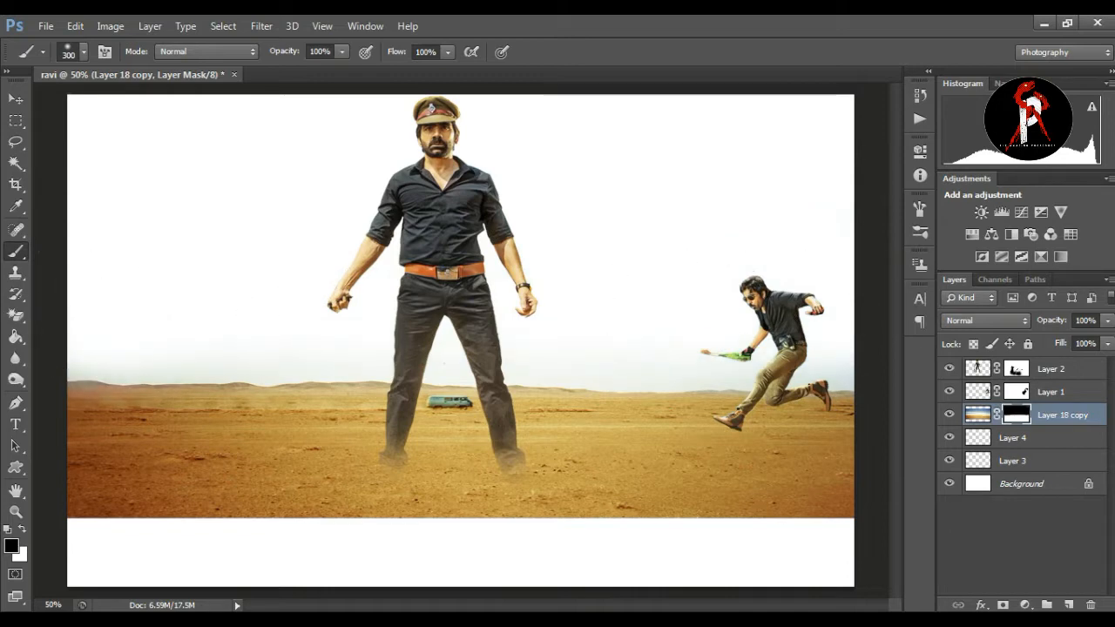
Fade the desert's lower edge into white by painting along it on the mask with a large soft black brush.
{"action": "key", "text": "bracketright"}
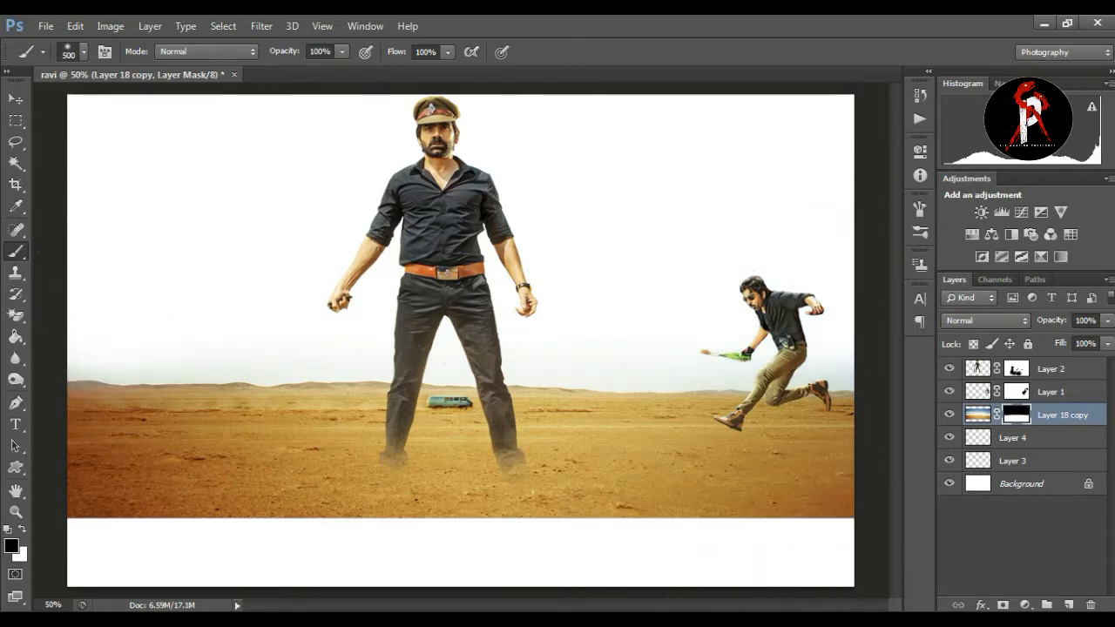
{"action": "mouse_move", "coordinate": [781, 576]}
{"action": "left_mouse_down"}
{"action": "mouse_move", "coordinate": [826, 552]}
{"action": "mouse_move", "coordinate": [36, 540]}
{"action": "mouse_move", "coordinate": [541, 542]}
{"action": "left_mouse_up"}
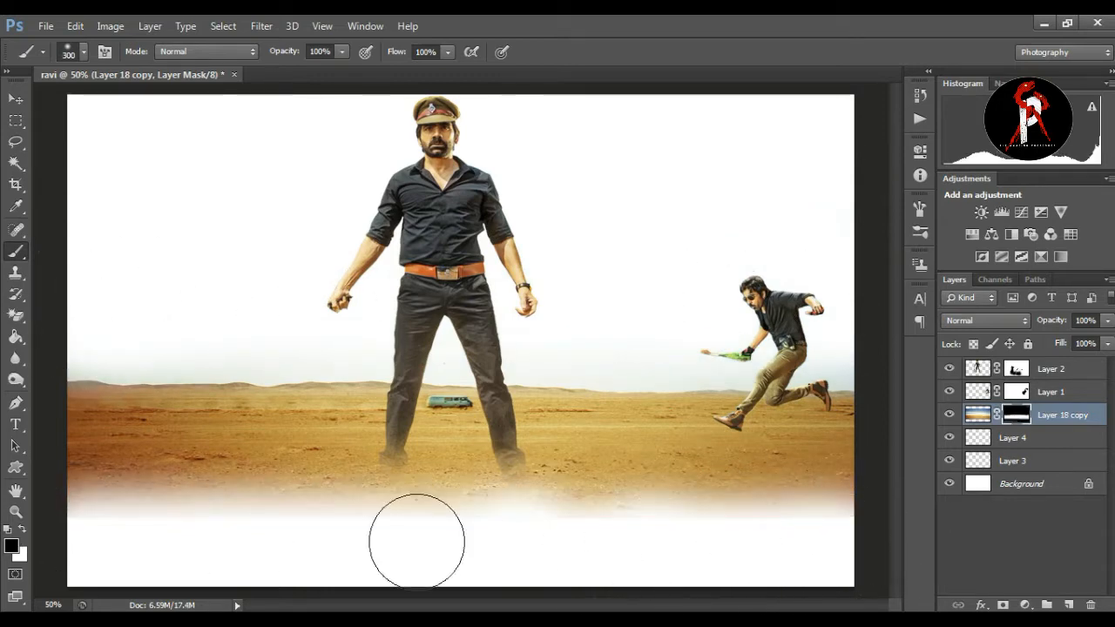
{"action": "mouse_move", "coordinate": [246, 555]}
{"action": "left_mouse_down"}
{"action": "mouse_move", "coordinate": [624, 572]}
{"action": "mouse_move", "coordinate": [857, 555]}
{"action": "left_mouse_up"}
{"action": "left_click", "coordinate": [18, 99]}
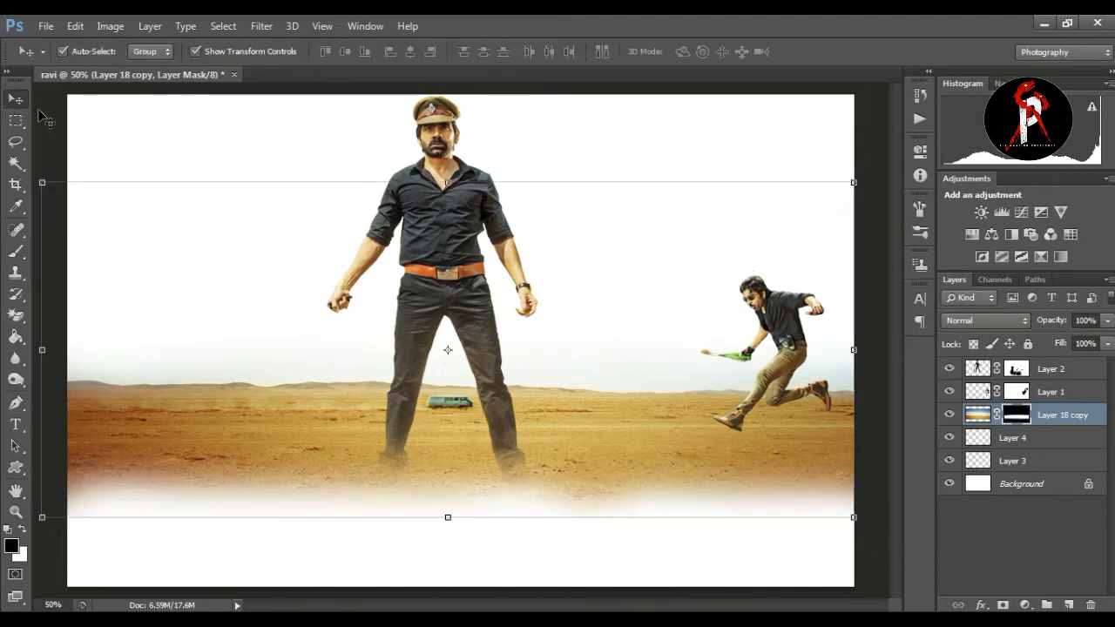
{"action": "left_click", "coordinate": [54, 143]}
Place the barrel from Layer 13 copy on the desert ground at the left of the standing man.
{"action": "left_click", "coordinate": [18, 512]}
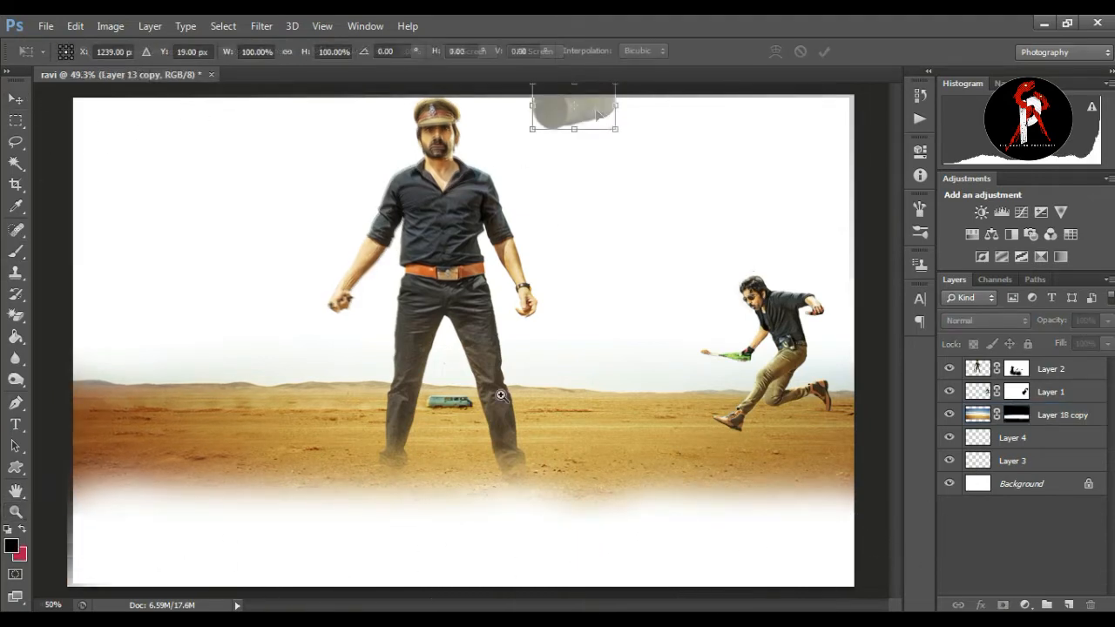
{"action": "left_click_drag", "start_coordinate": [599, 113], "coordinate": [233, 440]}
{"action": "key", "text": "Return"}
Add a new layer above Layer 2, paint a soft black dot and flatten it into a shadow beneath the barrel.
{"action": "left_click", "coordinate": [1050, 392]}
{"action": "left_click", "coordinate": [1068, 604]}
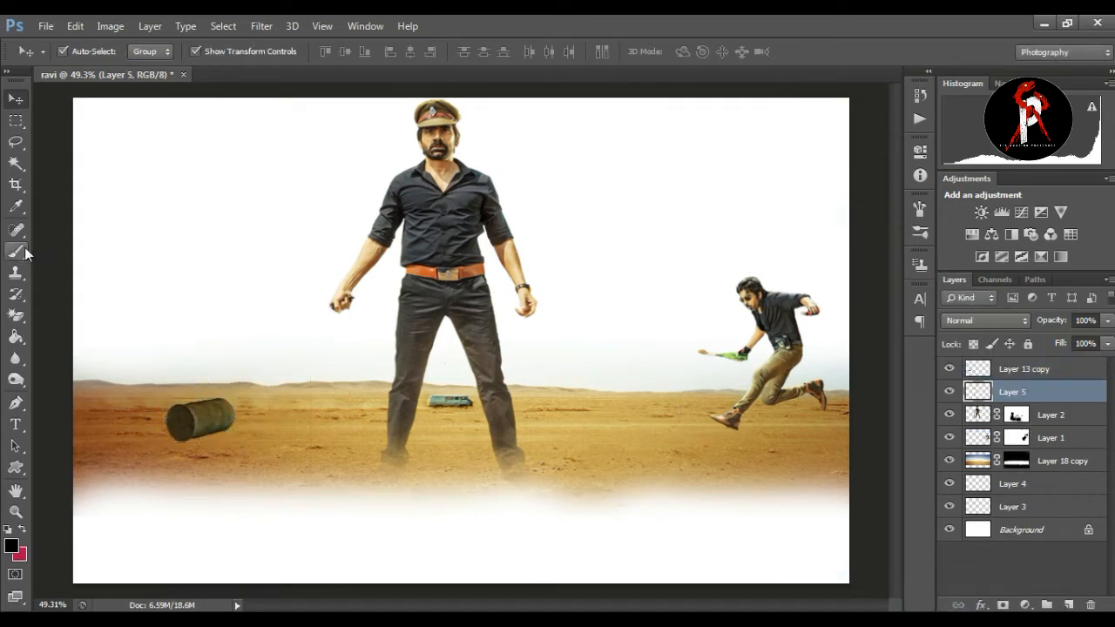
{"action": "left_click", "coordinate": [16, 251]}
{"action": "left_click", "coordinate": [323, 427]}
{"action": "key", "text": "v"}
{"action": "left_click_drag", "start_coordinate": [378, 374], "coordinate": [487, 428]}
{"action": "left_click_drag", "start_coordinate": [358, 436], "coordinate": [186, 420]}
{"action": "mouse_move", "coordinate": [342, 409]}
{"action": "left_mouse_down"}
{"action": "mouse_move", "coordinate": [341, 398]}
{"action": "mouse_move", "coordinate": [253, 435]}
{"action": "mouse_move", "coordinate": [337, 394]}
{"action": "mouse_move", "coordinate": [339, 405]}
{"action": "left_mouse_up"}
{"action": "key", "text": "Return"}
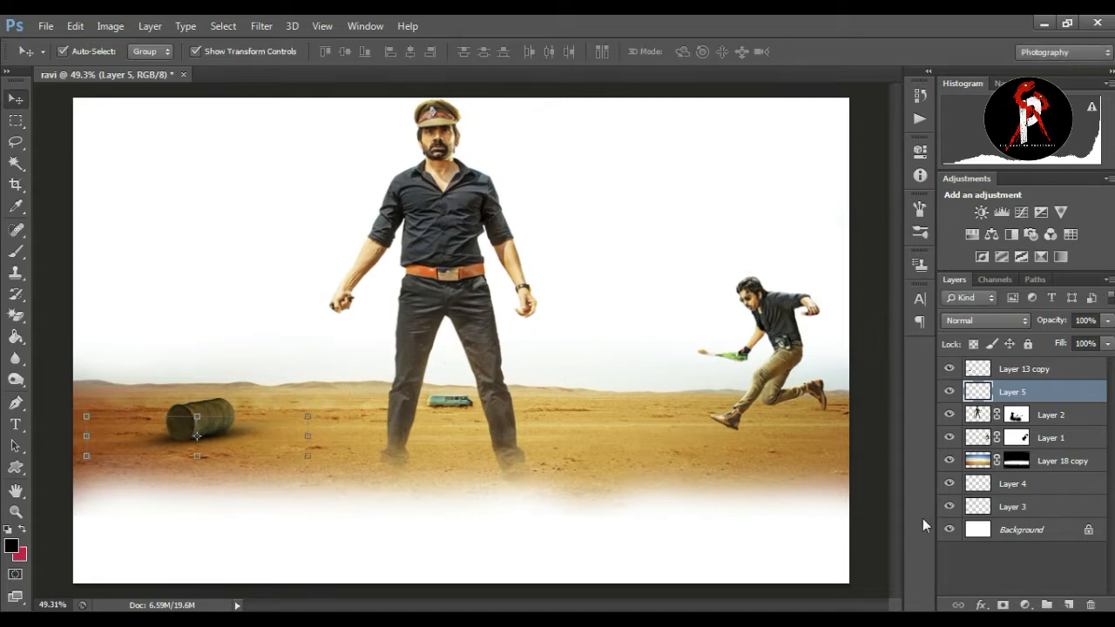
Move the desert layer below both foot shadow layers and set the barrel shadow, Layer 5, to Soft Light.
{"action": "left_click_drag", "start_coordinate": [1065, 461], "coordinate": [1056, 512]}
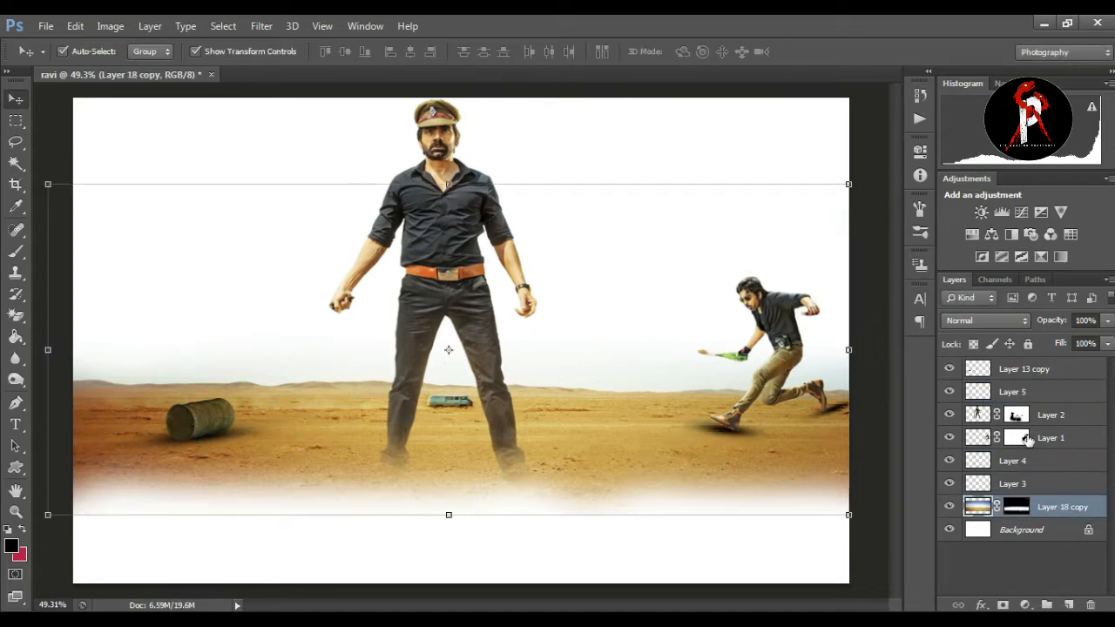
{"action": "left_click", "coordinate": [1028, 460]}
{"action": "left_click", "coordinate": [1028, 392]}
{"action": "left_click", "coordinate": [987, 320]}
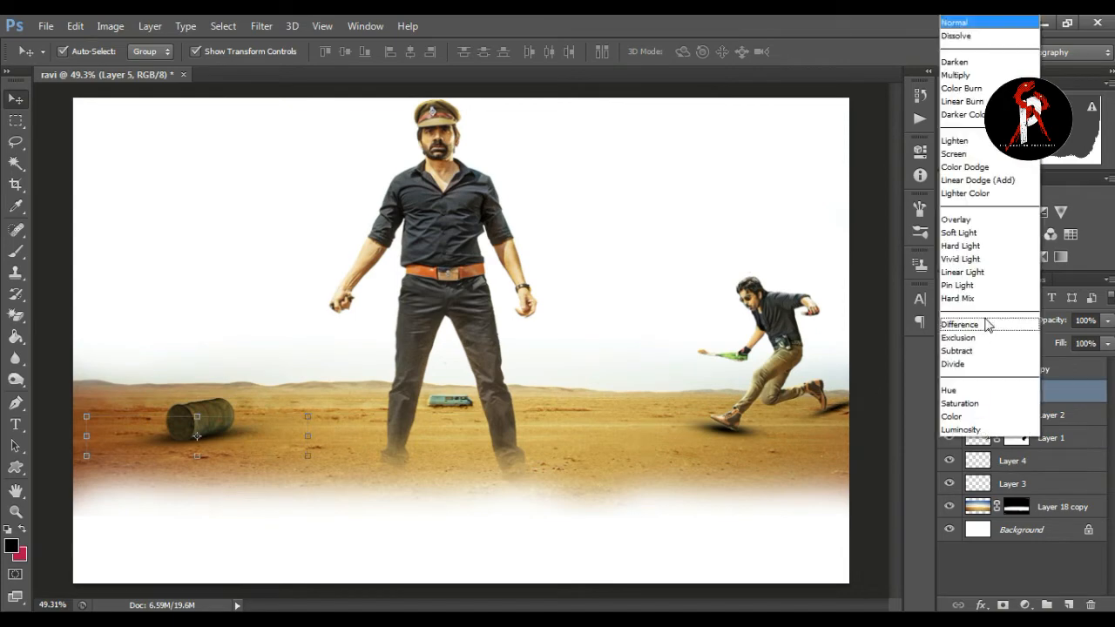
{"action": "left_click", "coordinate": [958, 233]}
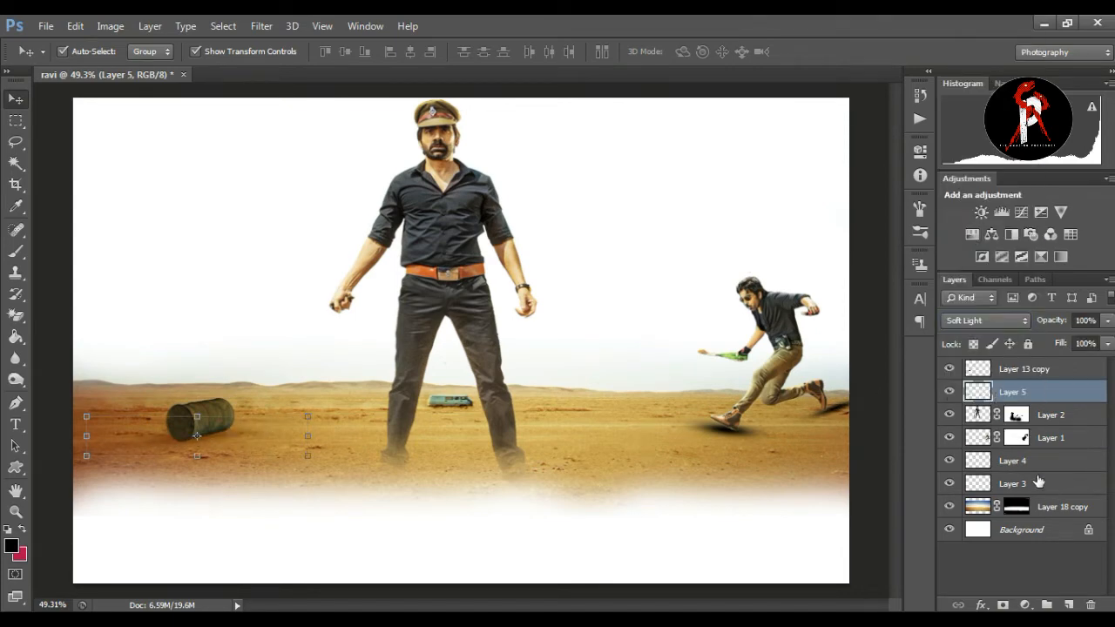
Change the blend modes of the two foot shadow layers, Layer 4 and Layer 3.
{"action": "left_click", "coordinate": [1028, 459]}
{"action": "left_click", "coordinate": [986, 320]}
{"action": "left_click", "coordinate": [958, 375]}
{"action": "left_click", "coordinate": [1027, 483]}
{"action": "left_click", "coordinate": [986, 320]}
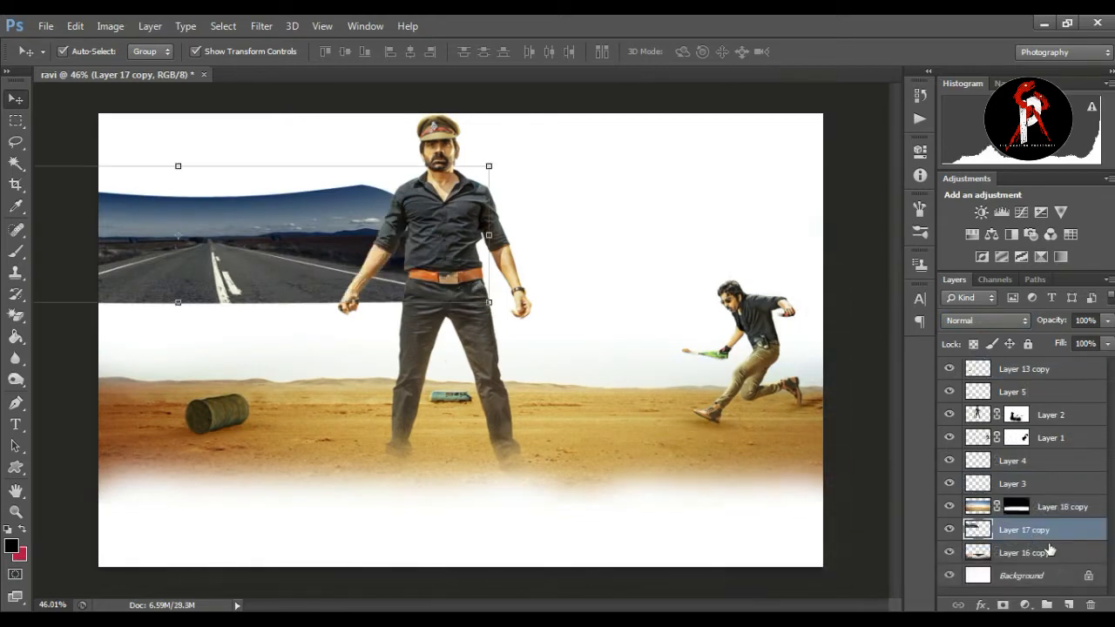
Move the road image, Layer 17 copy, to the canvas bottom and enlarge it to about 134% in width and height.
{"action": "key", "text": "ctrl+t"}
{"action": "left_click_drag", "start_coordinate": [365, 300], "coordinate": [542, 540]}
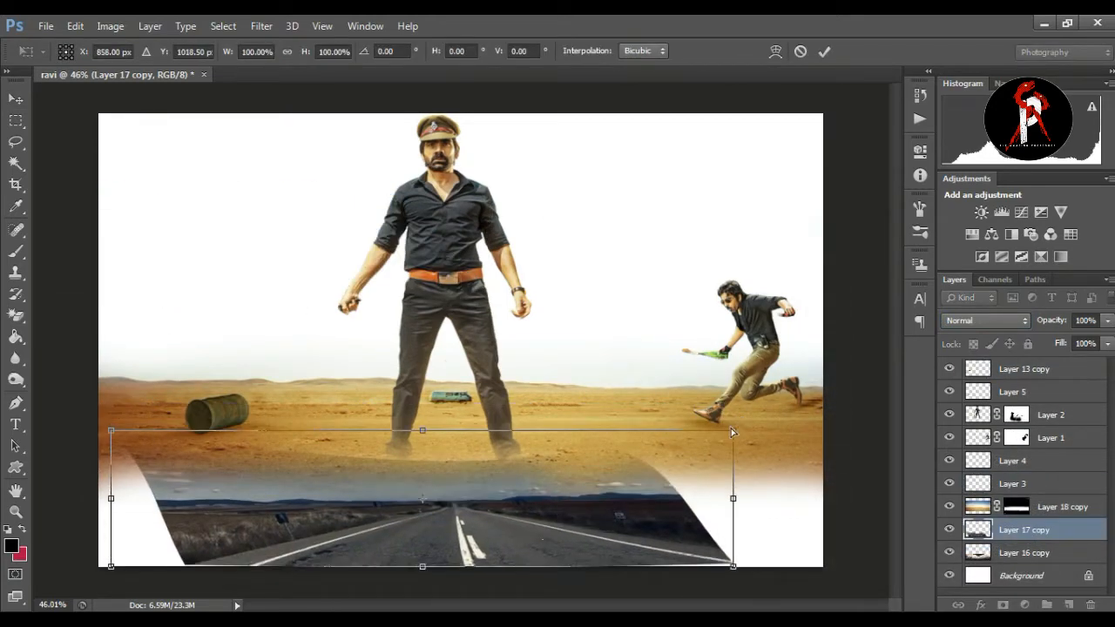
{"action": "left_click_drag", "start_coordinate": [733, 430], "coordinate": [741, 430]}
{"action": "left_click_drag", "start_coordinate": [742, 567], "coordinate": [835, 567]}
{"action": "left_click_drag", "start_coordinate": [114, 568], "coordinate": [2, 572]}
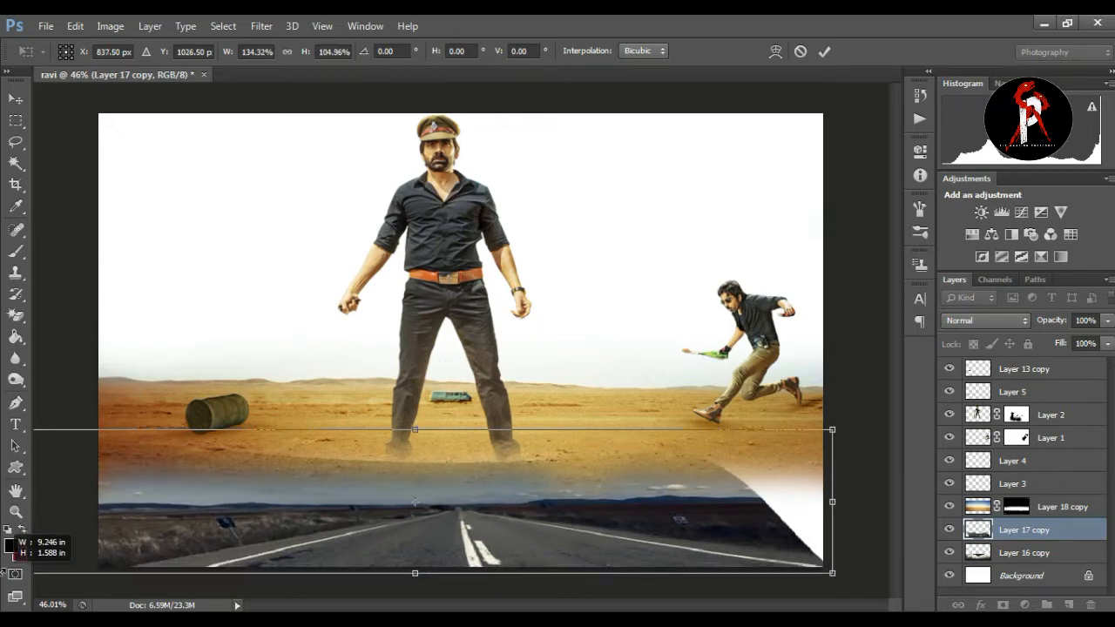
{"action": "left_click_drag", "start_coordinate": [415, 429], "coordinate": [415, 389]}
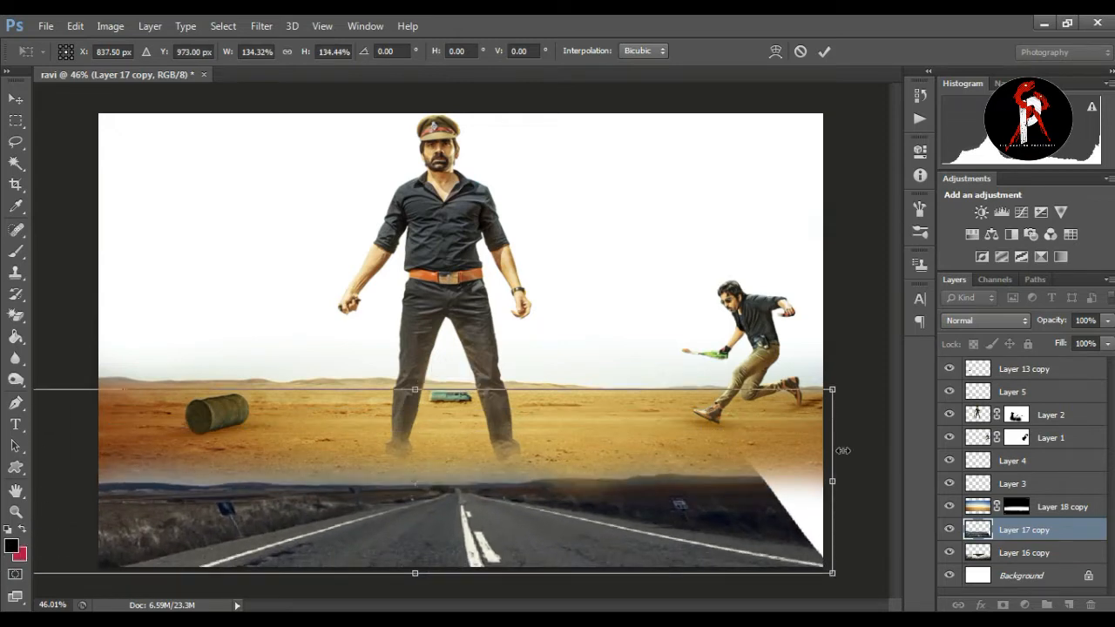
{"action": "left_click_drag", "start_coordinate": [832, 387], "coordinate": [834, 389]}
{"action": "key", "text": "Return"}
Add a layer mask to the road layer, Layer 17 copy, and hide the land on both sides of the road with a soft 100 px brush.
{"action": "left_click", "coordinate": [1003, 605]}
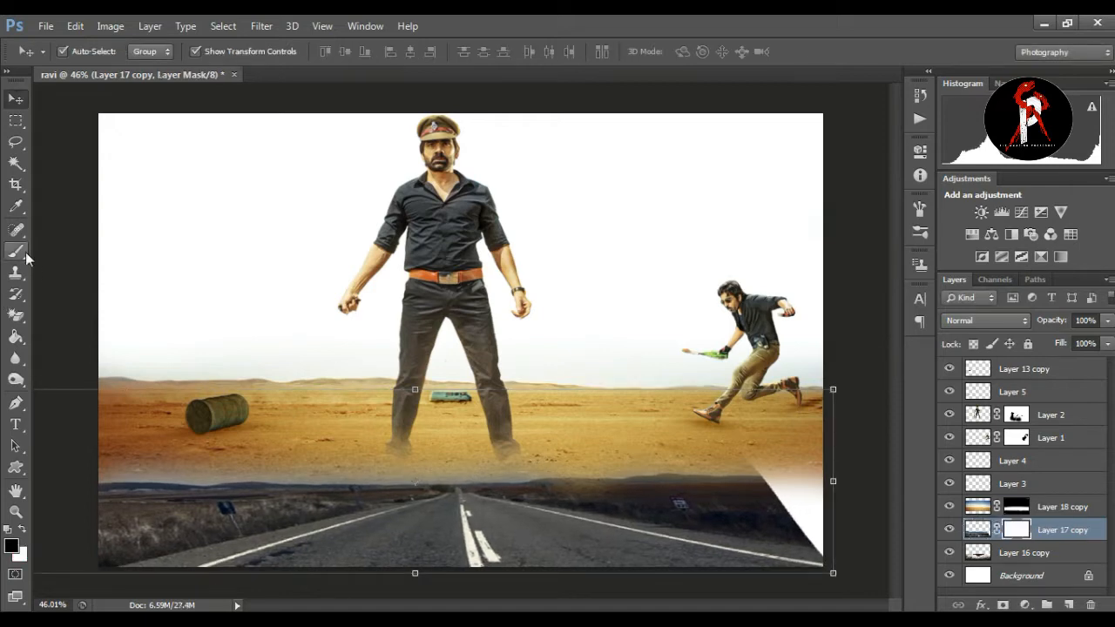
{"action": "left_click", "coordinate": [16, 251]}
{"action": "mouse_move", "coordinate": [751, 451]}
{"action": "left_mouse_down"}
{"action": "mouse_move", "coordinate": [803, 506]}
{"action": "mouse_move", "coordinate": [510, 468]}
{"action": "mouse_move", "coordinate": [842, 530]}
{"action": "left_mouse_up"}
{"action": "left_click_drag", "start_coordinate": [728, 513], "coordinate": [574, 467]}
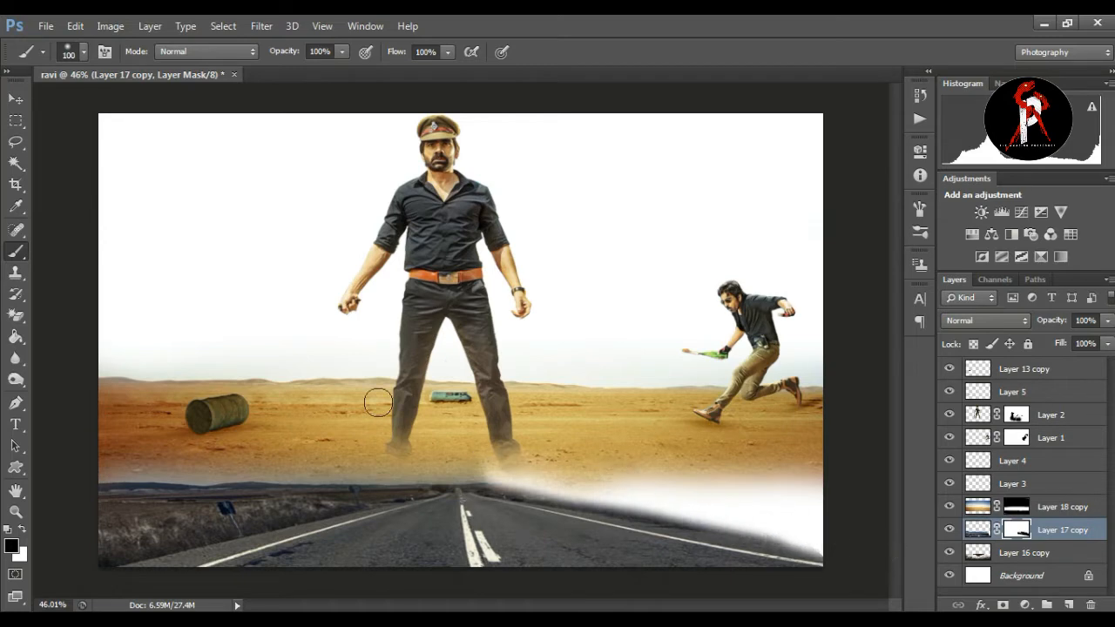
{"action": "mouse_move", "coordinate": [315, 444]}
{"action": "left_mouse_down"}
{"action": "mouse_move", "coordinate": [131, 457]}
{"action": "mouse_move", "coordinate": [410, 488]}
{"action": "mouse_move", "coordinate": [96, 522]}
{"action": "mouse_move", "coordinate": [109, 529]}
{"action": "left_mouse_up"}
Stretch the desert layer, Layer 18 copy, vertically to about 167% so it extends past the canvas's upper and lower edges.
{"action": "left_click", "coordinate": [20, 103]}
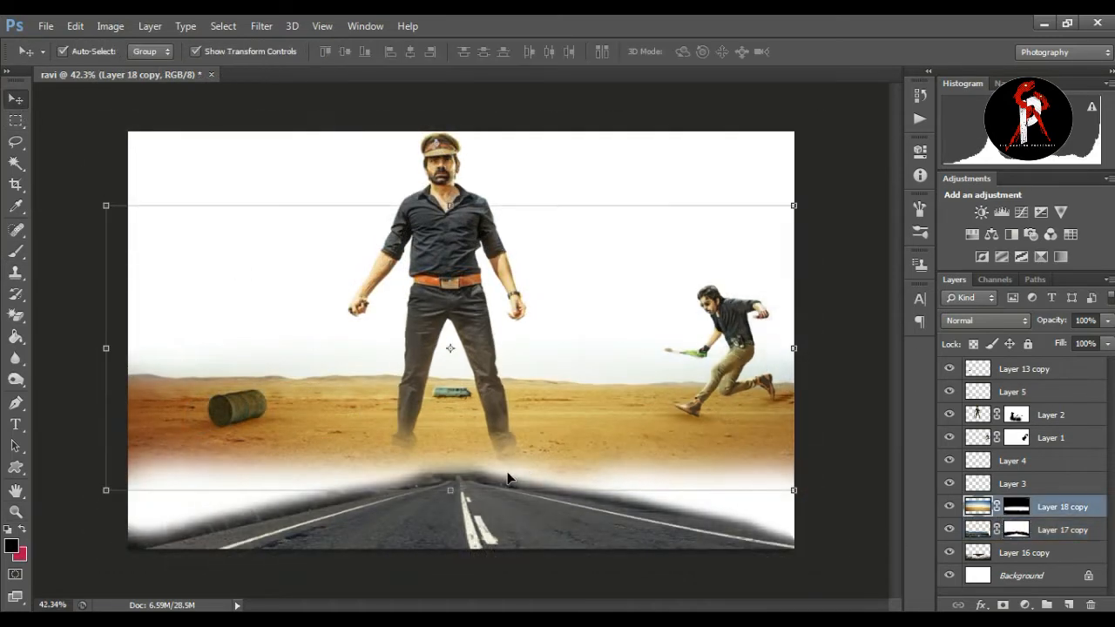
{"action": "left_click_drag", "start_coordinate": [448, 489], "coordinate": [449, 579]}
{"action": "left_click_drag", "start_coordinate": [448, 206], "coordinate": [454, 106]}
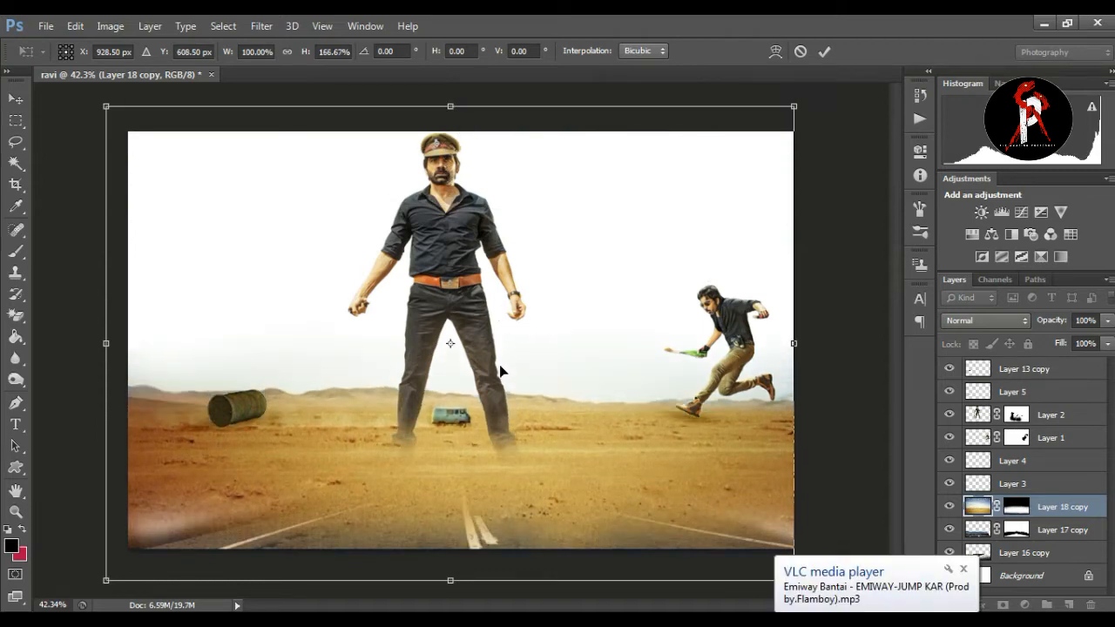
{"action": "key", "text": "Return"}
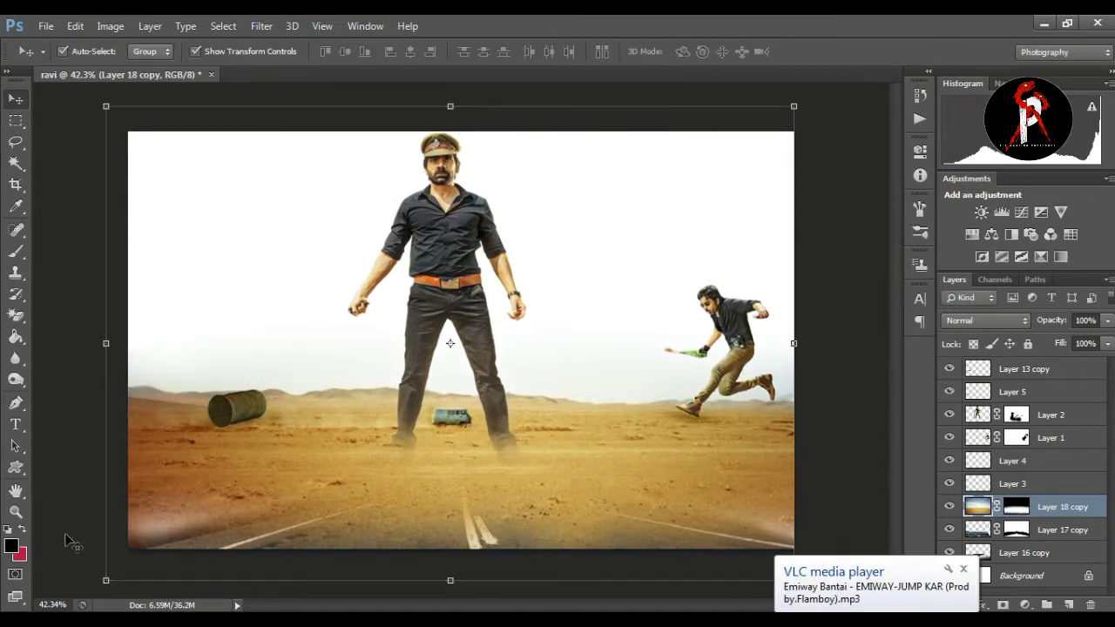
Place road Layer 17 copy above the desert layer and refine its mask around the road's far end with a 125 px brush.
{"action": "left_click", "coordinate": [15, 512]}
{"action": "left_click_drag", "start_coordinate": [557, 417], "coordinate": [527, 439]}
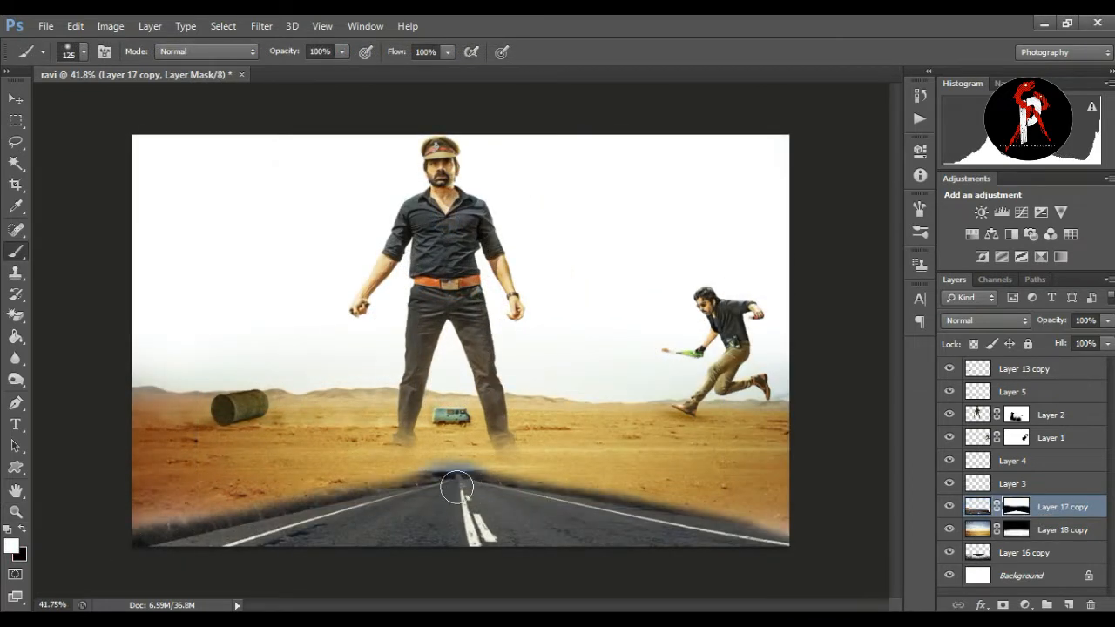
{"action": "left_click_drag", "start_coordinate": [562, 523], "coordinate": [741, 557]}
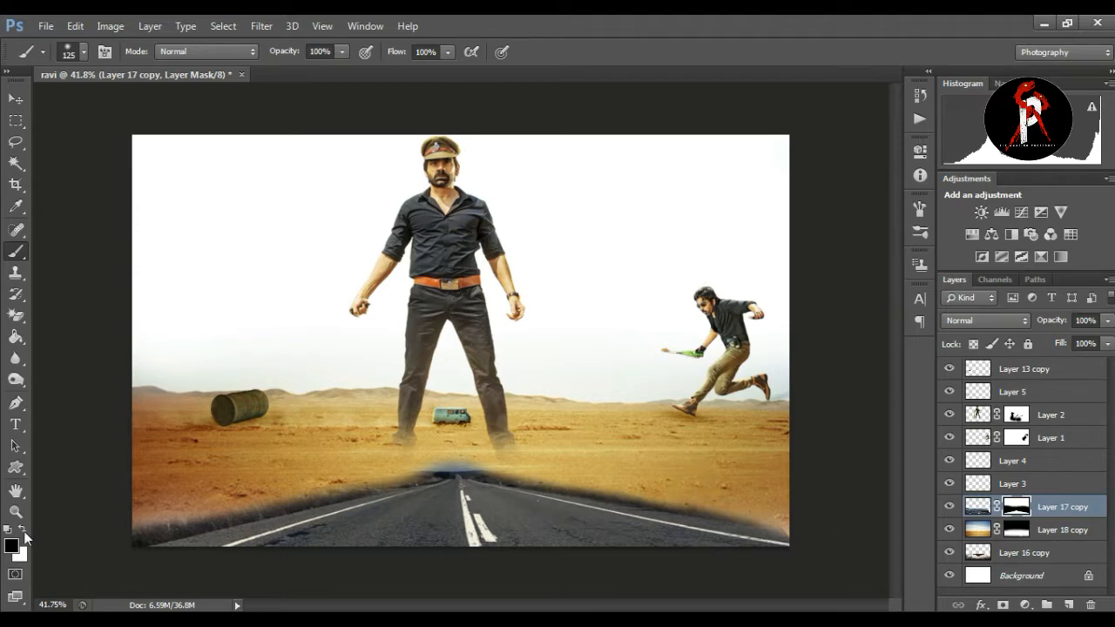
{"action": "left_click_drag", "start_coordinate": [476, 451], "coordinate": [445, 454]}
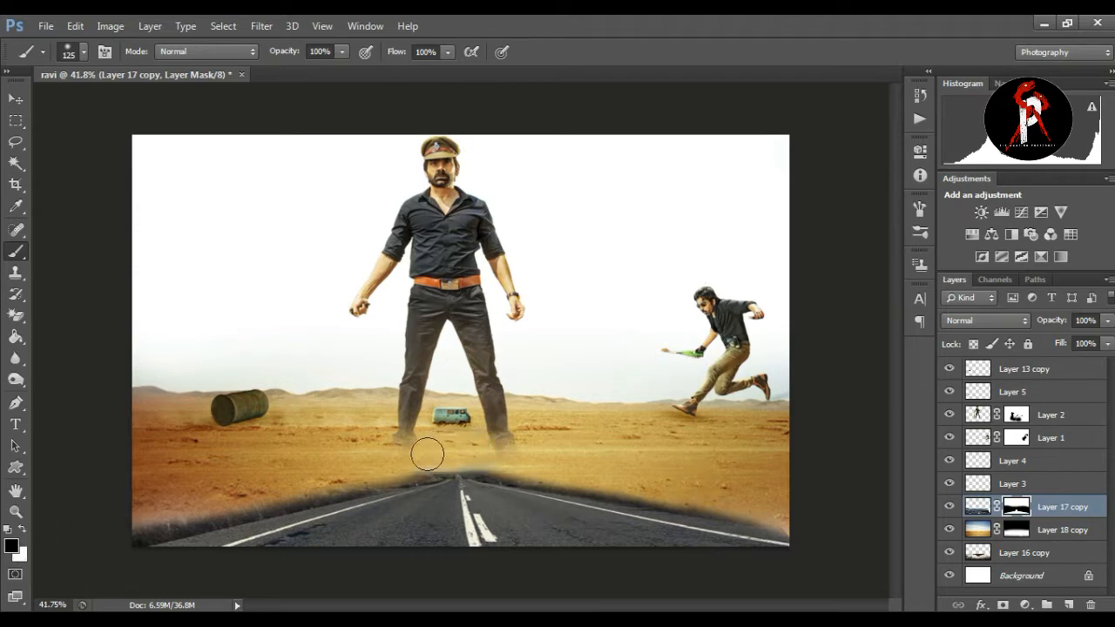
{"action": "left_click", "coordinate": [16, 512]}
{"action": "mouse_move", "coordinate": [516, 305]}
{"action": "left_mouse_down"}
{"action": "mouse_move", "coordinate": [488, 305]}
{"action": "mouse_move", "coordinate": [514, 305]}
{"action": "left_mouse_up"}
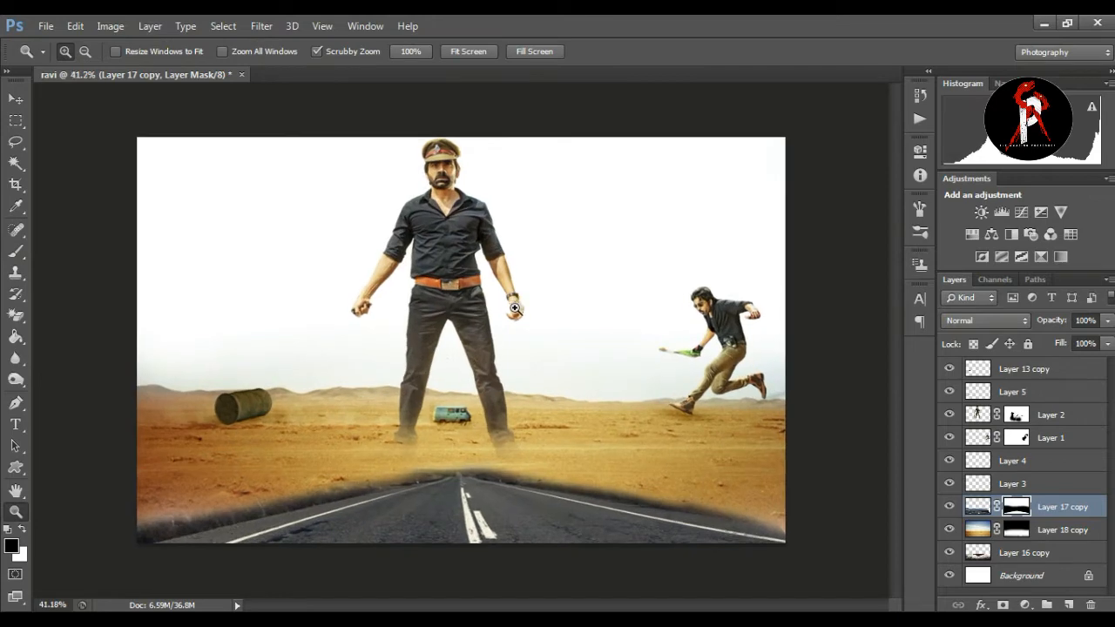
Bring in the night city and river image, Layer 20 copy, along the canvas bottom and order it below Layer 3.
{"action": "left_click", "coordinate": [16, 98]}
{"action": "key", "text": "ctrl+plus"}
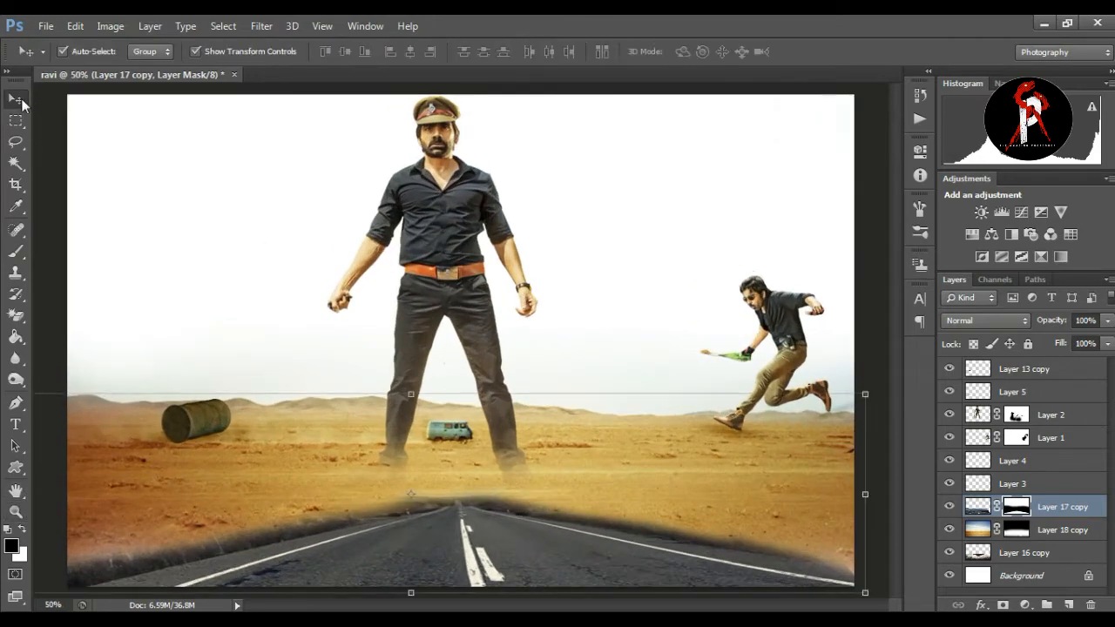
{"action": "left_click", "coordinate": [878, 325]}
{"action": "left_click_drag", "start_coordinate": [562, 462], "coordinate": [708, 549]}
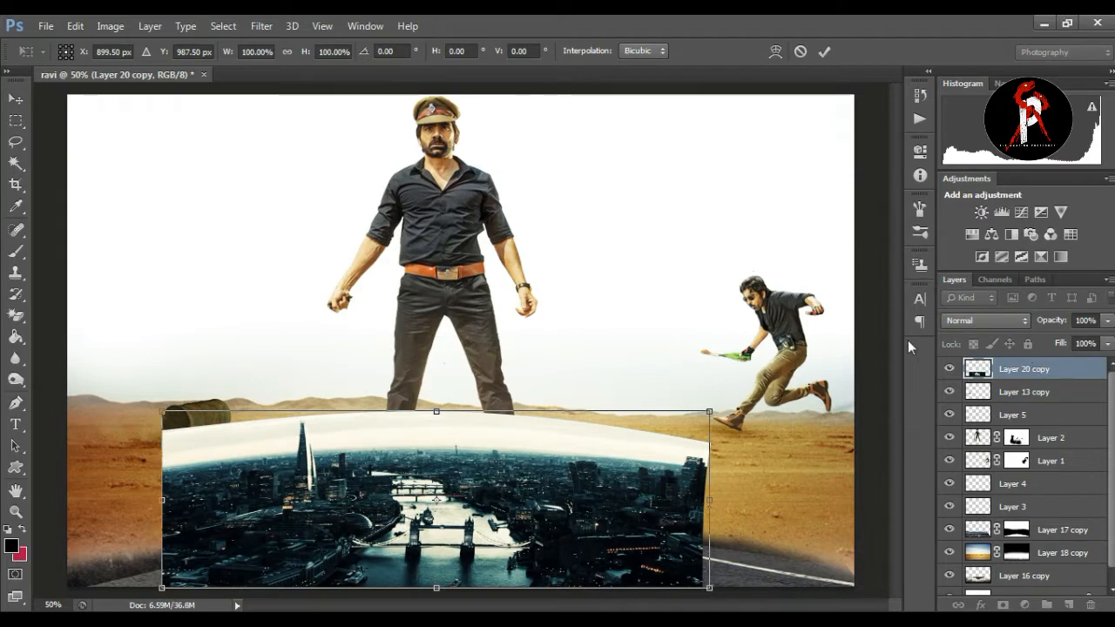
{"action": "key", "text": "Return"}
{"action": "left_click_drag", "start_coordinate": [1025, 369], "coordinate": [980, 531]}
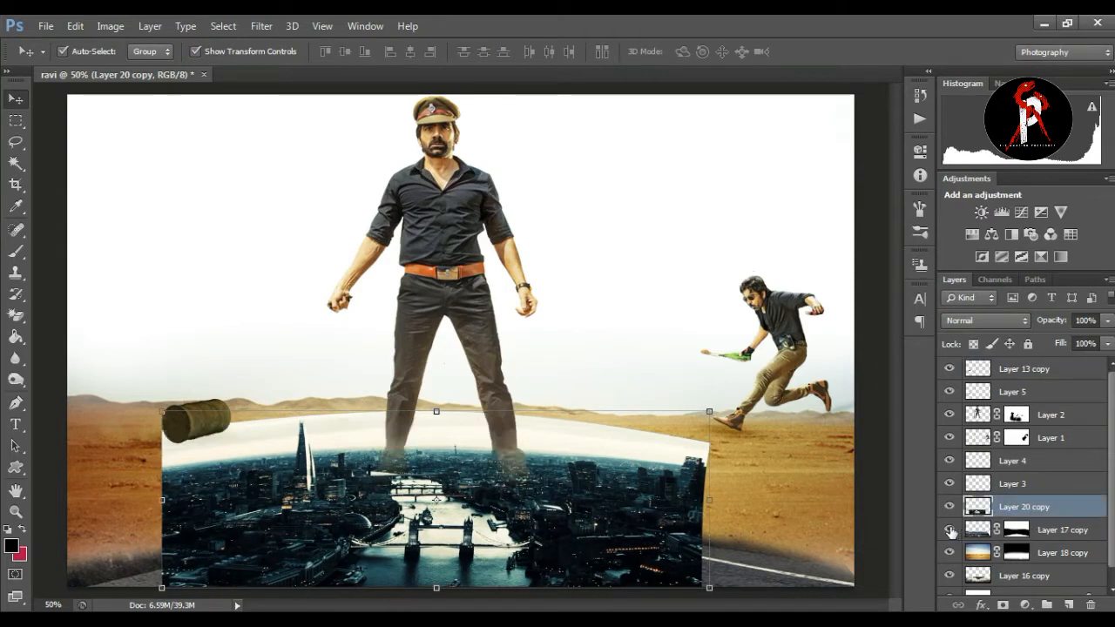
Stretch the night city image to about 146% width and 99% height so it spans the canvas bottom.
{"action": "left_click_drag", "start_coordinate": [710, 591], "coordinate": [864, 589]}
{"action": "left_click_drag", "start_coordinate": [162, 585], "coordinate": [69, 582]}
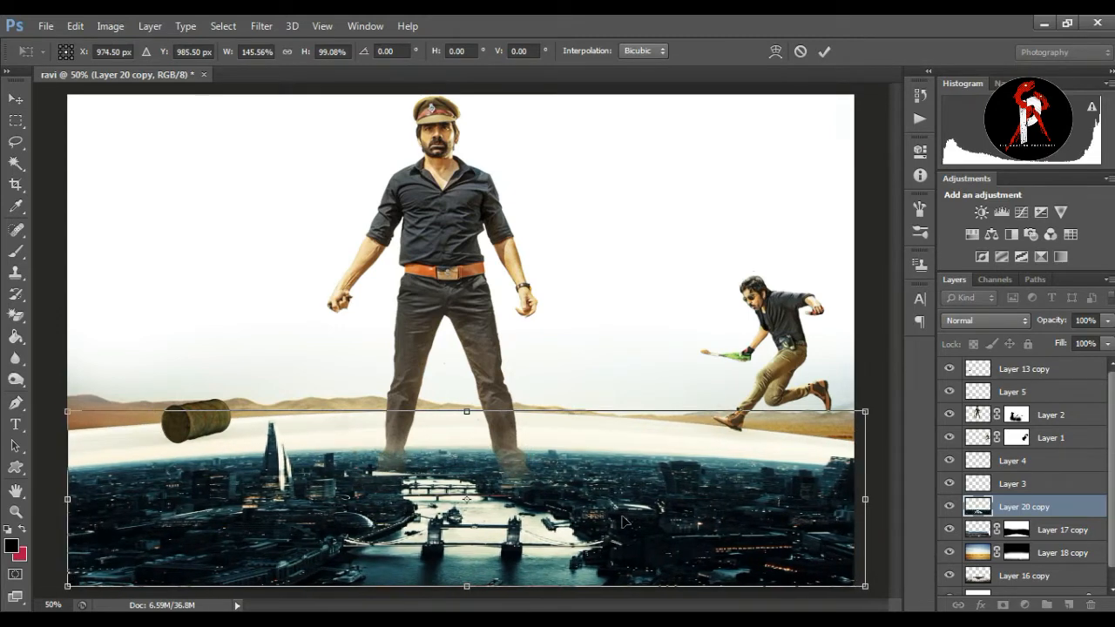
{"action": "key", "text": "Return"}
Add a layer mask to the city layer and hide its sky and sides with a soft 200 px brush, keeping it within the road shape.
{"action": "mouse_move", "coordinate": [1028, 512]}
{"action": "left_mouse_down"}
{"action": "mouse_move", "coordinate": [1028, 540]}
{"action": "mouse_move", "coordinate": [1051, 531]}
{"action": "mouse_move", "coordinate": [1028, 533]}
{"action": "left_mouse_up"}
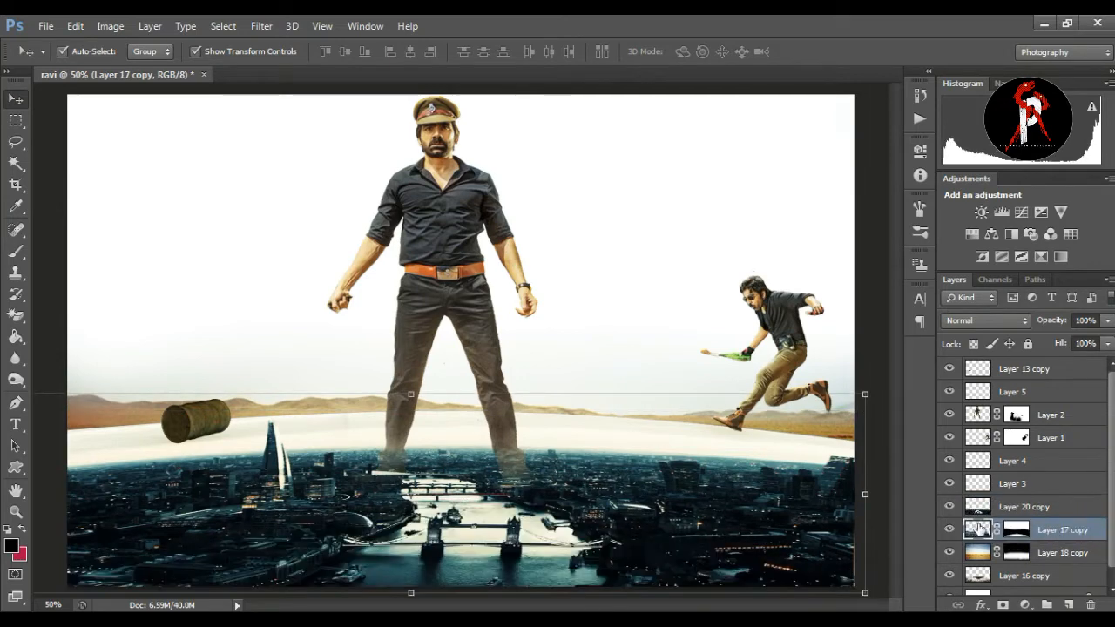
{"action": "left_click", "coordinate": [978, 511]}
{"action": "left_click", "coordinate": [1002, 605]}
{"action": "left_click", "coordinate": [15, 254]}
{"action": "key", "text": "bracketright"}
{"action": "key", "text": "bracketright"}
{"action": "key", "text": "bracketright"}
{"action": "mouse_move", "coordinate": [456, 420]}
{"action": "left_mouse_down"}
{"action": "mouse_move", "coordinate": [411, 416]}
{"action": "mouse_move", "coordinate": [475, 444]}
{"action": "mouse_move", "coordinate": [306, 409]}
{"action": "mouse_move", "coordinate": [810, 444]}
{"action": "mouse_move", "coordinate": [818, 549]}
{"action": "mouse_move", "coordinate": [745, 512]}
{"action": "left_mouse_up"}
{"action": "mouse_move", "coordinate": [538, 441]}
{"action": "left_mouse_down"}
{"action": "mouse_move", "coordinate": [671, 494]}
{"action": "mouse_move", "coordinate": [558, 451]}
{"action": "mouse_move", "coordinate": [510, 452]}
{"action": "mouse_move", "coordinate": [670, 501]}
{"action": "mouse_move", "coordinate": [280, 430]}
{"action": "mouse_move", "coordinate": [234, 446]}
{"action": "mouse_move", "coordinate": [260, 449]}
{"action": "mouse_move", "coordinate": [138, 452]}
{"action": "mouse_move", "coordinate": [330, 437]}
{"action": "mouse_move", "coordinate": [66, 528]}
{"action": "mouse_move", "coordinate": [325, 447]}
{"action": "mouse_move", "coordinate": [189, 515]}
{"action": "mouse_move", "coordinate": [337, 462]}
{"action": "mouse_move", "coordinate": [358, 442]}
{"action": "mouse_move", "coordinate": [453, 430]}
{"action": "left_mouse_up"}
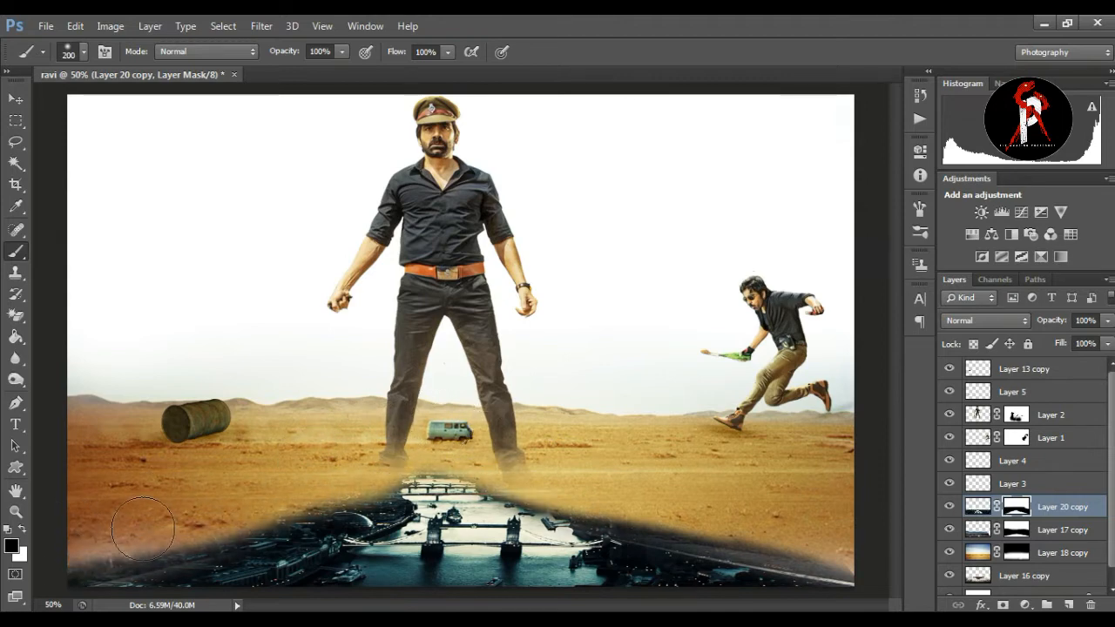
{"action": "left_click_drag", "start_coordinate": [308, 508], "coordinate": [235, 541]}
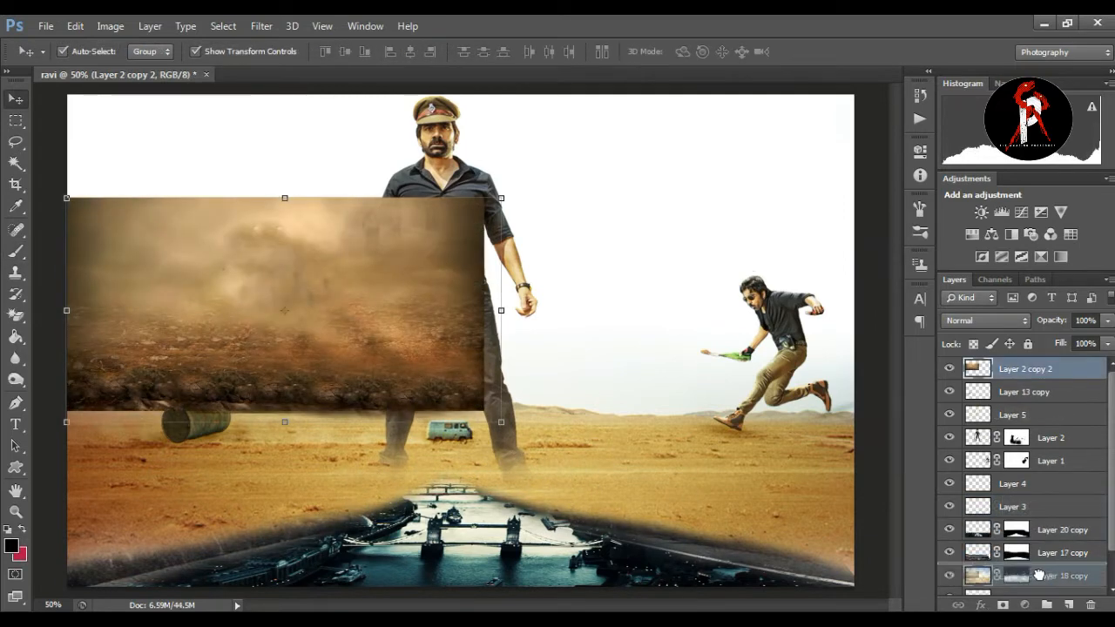
Move the dusty ground image, Layer 2 copy 2, between the road and desert layers and position it at the lower center of the canvas.
{"action": "left_click_drag", "start_coordinate": [1038, 570], "coordinate": [1038, 566]}
{"action": "key", "text": "ctrl+t"}
{"action": "left_click_drag", "start_coordinate": [322, 326], "coordinate": [505, 522]}
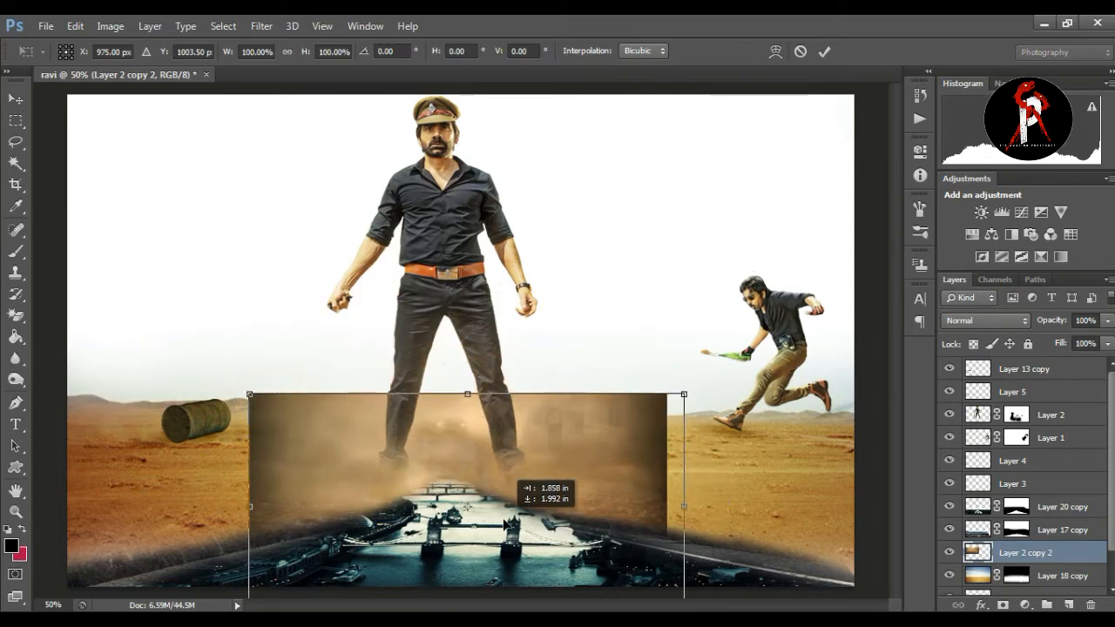
Stretch the dusty ground to about 198.5% width and extend its height from the canvas bottom to just below the standing man's belt.
{"action": "left_click_drag", "start_coordinate": [684, 395], "coordinate": [886, 370]}
{"action": "left_click_drag", "start_coordinate": [250, 369], "coordinate": [42, 358]}
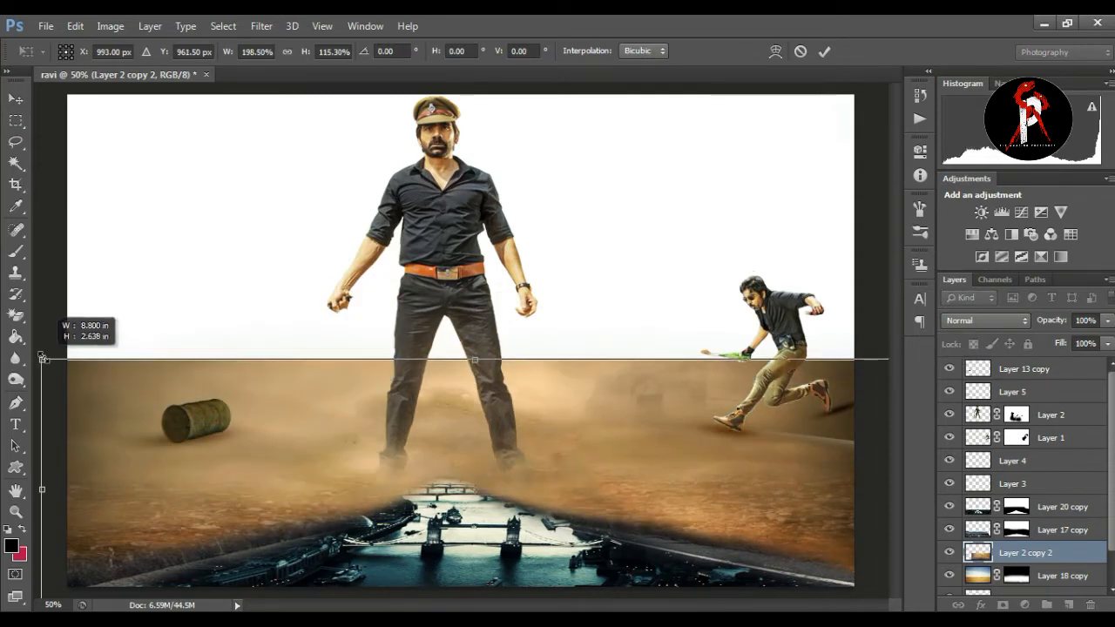
{"action": "left_click_drag", "start_coordinate": [671, 485], "coordinate": [663, 433]}
{"action": "left_click_drag", "start_coordinate": [466, 571], "coordinate": [467, 601]}
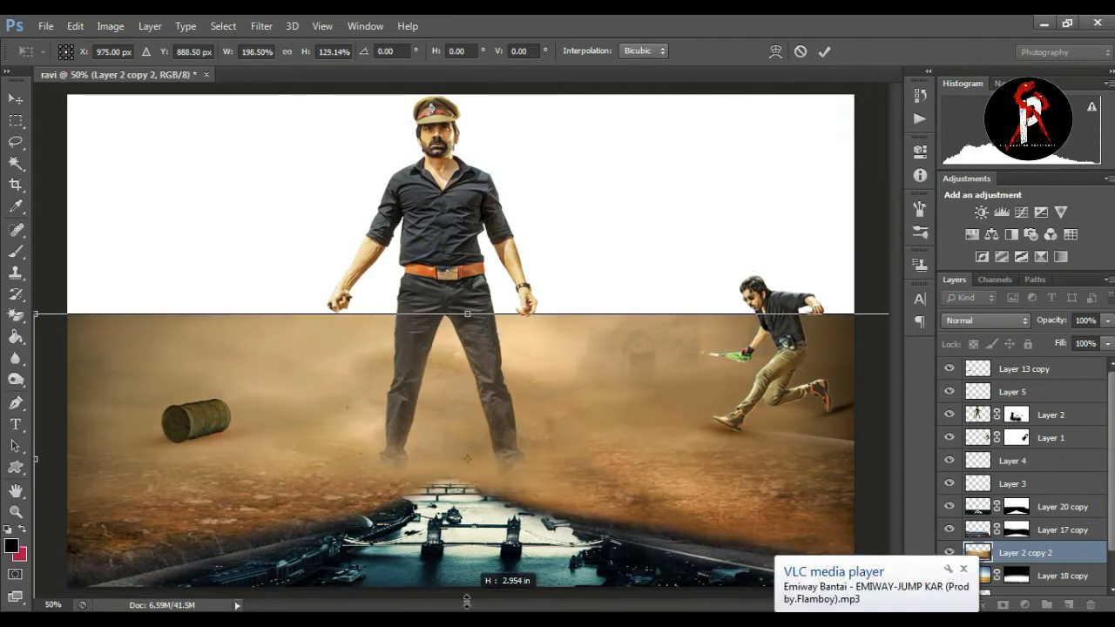
{"action": "left_click", "coordinate": [964, 570]}
{"action": "left_click_drag", "start_coordinate": [464, 313], "coordinate": [469, 299]}
{"action": "key", "text": "Return"}
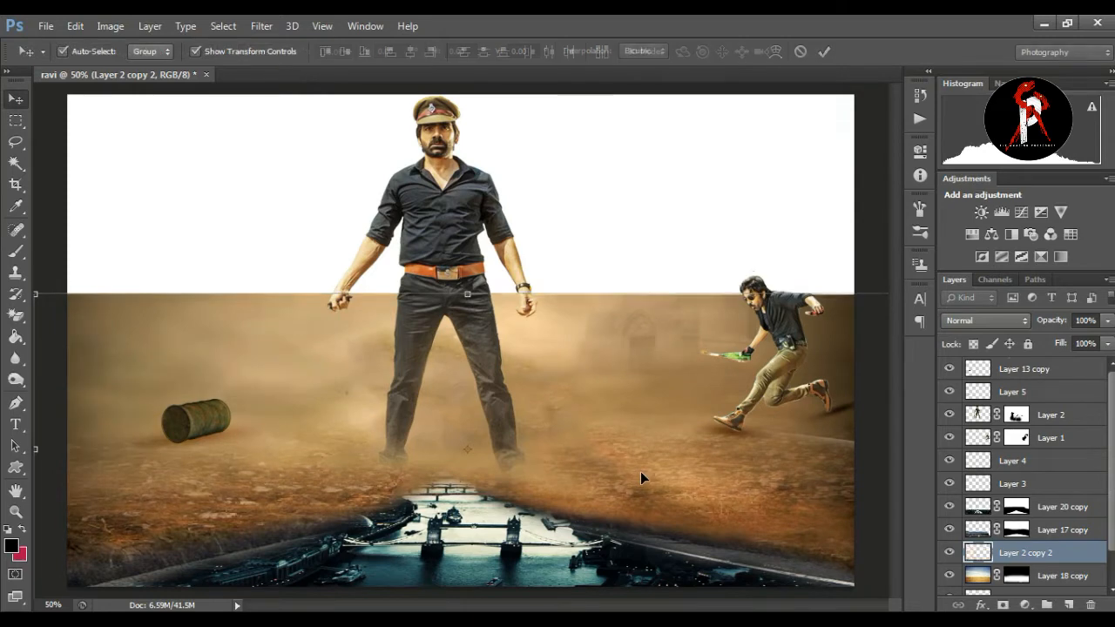
Add a layer mask to Layer 2 copy 2 and fade its hard upper edge with a large soft black brush.
{"action": "scroll", "coordinate": [1069, 526], "scroll_direction": "down", "scroll_amount": 2}
{"action": "left_click", "coordinate": [949, 515]}
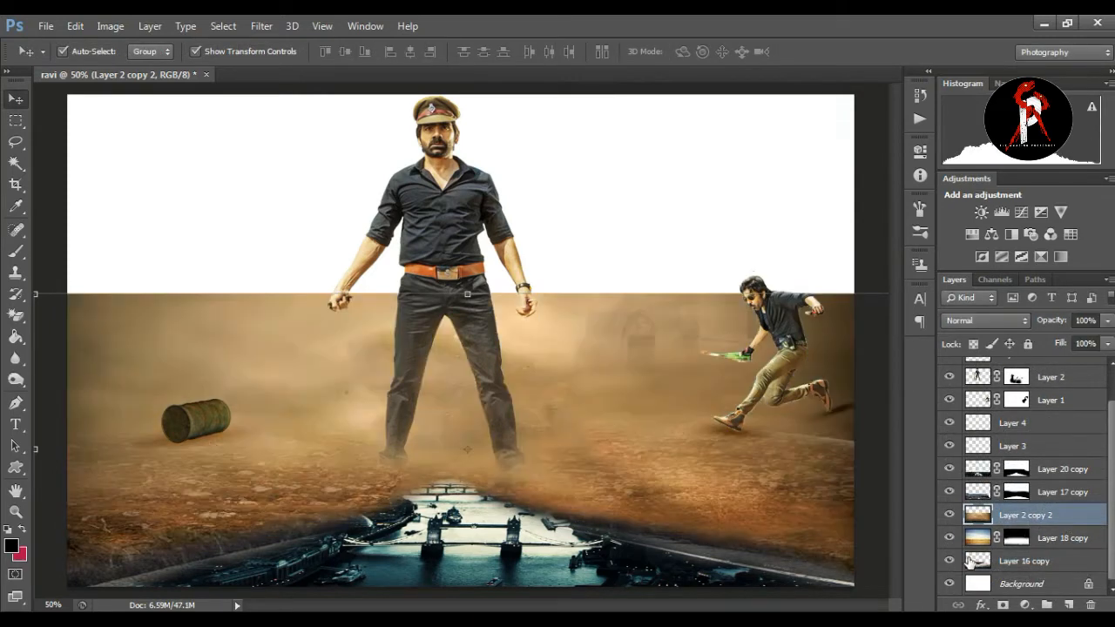
{"action": "left_click", "coordinate": [1003, 605]}
{"action": "left_click", "coordinate": [22, 253]}
{"action": "key", "text": "bracketright"}
{"action": "key", "text": "bracketright"}
{"action": "mouse_move", "coordinate": [287, 248]}
{"action": "left_mouse_down"}
{"action": "mouse_move", "coordinate": [644, 252]}
{"action": "mouse_move", "coordinate": [609, 246]}
{"action": "left_mouse_up"}
{"action": "key", "text": "bracketright"}
{"action": "key", "text": "bracketright"}
{"action": "mouse_move", "coordinate": [818, 268]}
{"action": "left_mouse_down"}
{"action": "mouse_move", "coordinate": [376, 258]}
{"action": "mouse_move", "coordinate": [860, 266]}
{"action": "left_mouse_up"}
Add a new layer above the dusty ground and draw a black-to-transparent linear gradient from the canvas bottom up to its upper edge.
{"action": "left_click", "coordinate": [1068, 604]}
{"action": "left_click", "coordinate": [16, 315]}
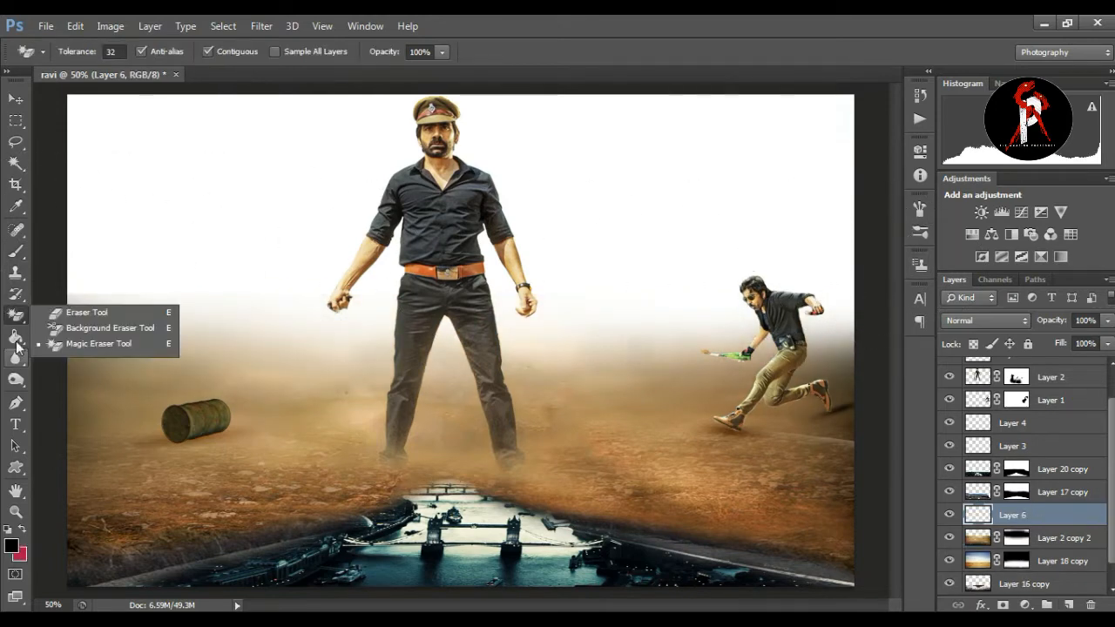
{"action": "left_click", "coordinate": [15, 337]}
{"action": "left_click", "coordinate": [78, 54]}
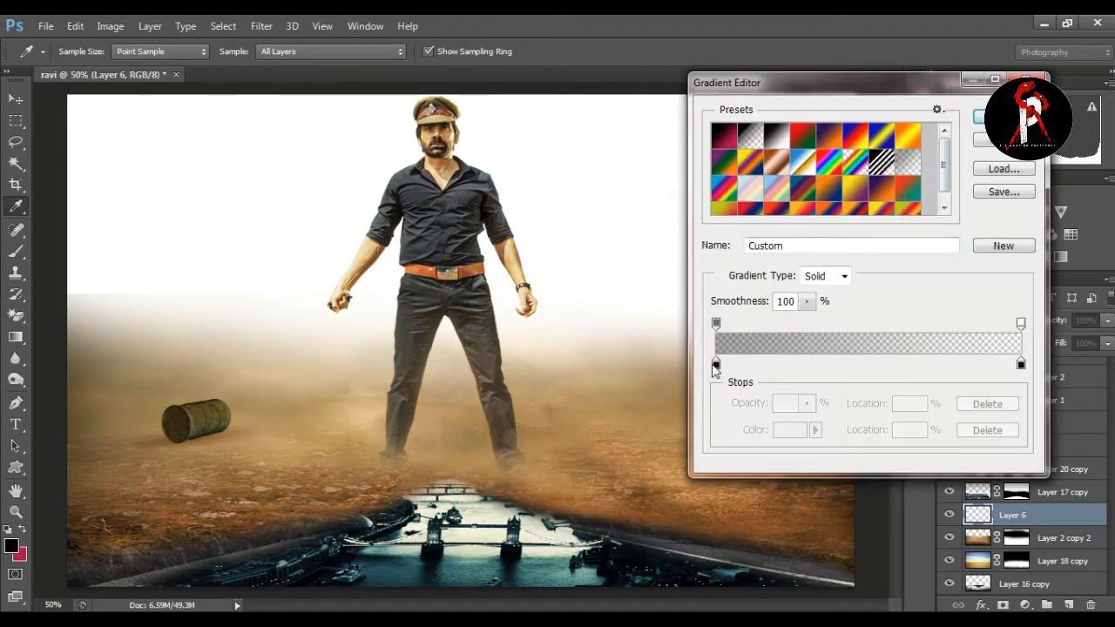
{"action": "left_click", "coordinate": [777, 430]}
{"action": "left_click", "coordinate": [990, 209]}
{"action": "left_click", "coordinate": [977, 117]}
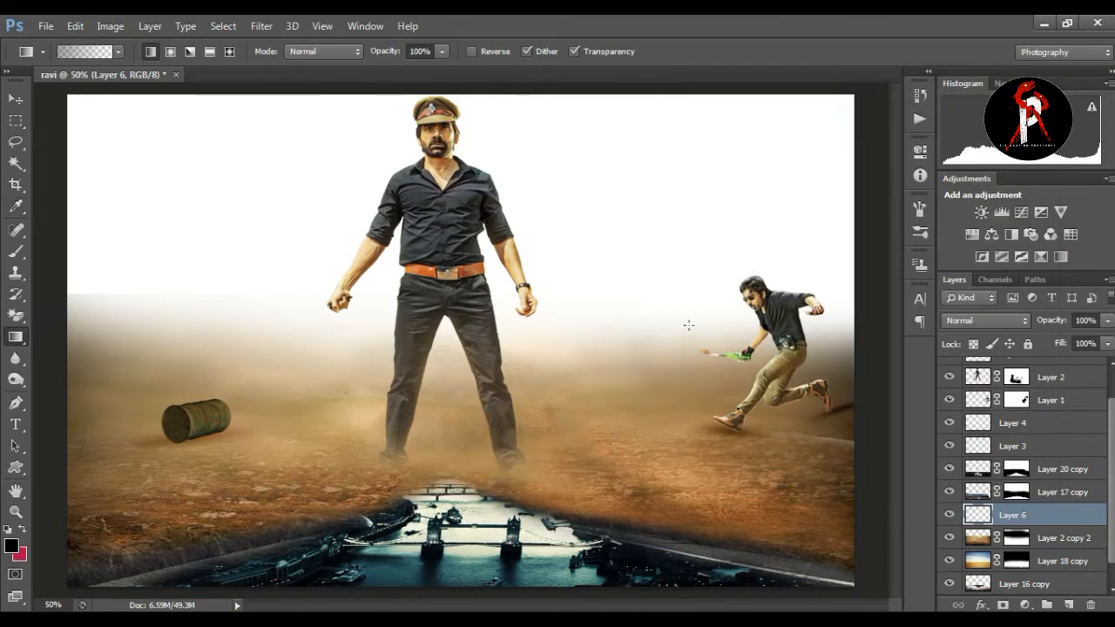
{"action": "left_click_drag", "start_coordinate": [450, 591], "coordinate": [527, 107]}
Bring in the burning city image, Layer 1 copy 2, and enlarge it to about 196% width and 177% height behind the two men.
{"action": "left_click", "coordinate": [16, 98]}
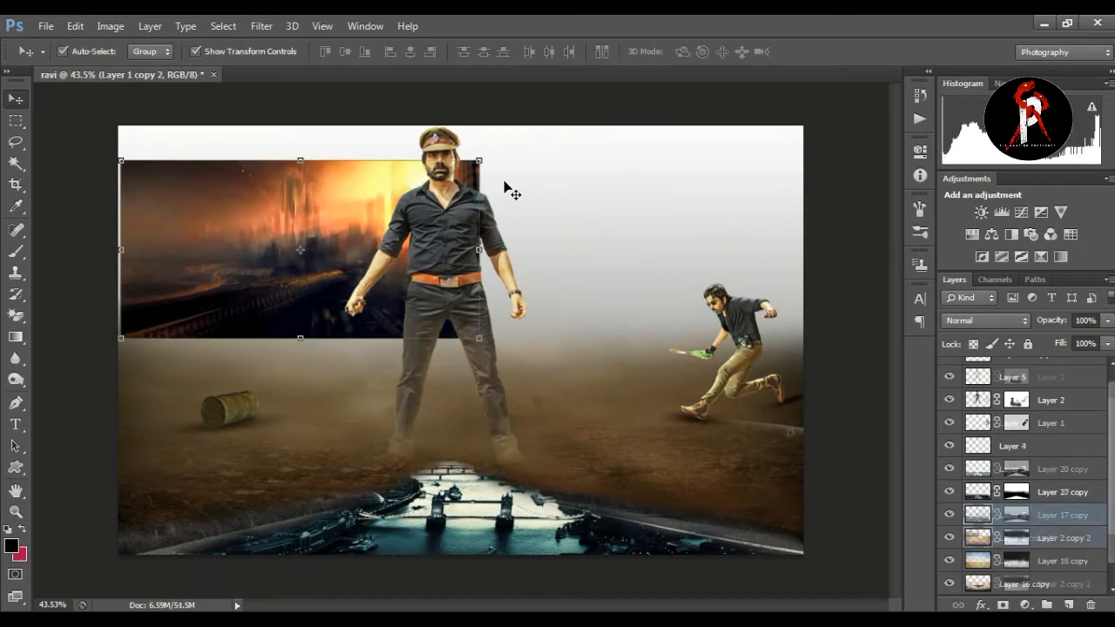
{"action": "key", "text": "ctrl+t"}
{"action": "left_click_drag", "start_coordinate": [511, 156], "coordinate": [802, 127]}
{"action": "left_click_drag", "start_coordinate": [120, 126], "coordinate": [110, 120]}
{"action": "left_click_drag", "start_coordinate": [458, 338], "coordinate": [459, 427]}
{"action": "left_click_drag", "start_coordinate": [801, 427], "coordinate": [826, 450]}
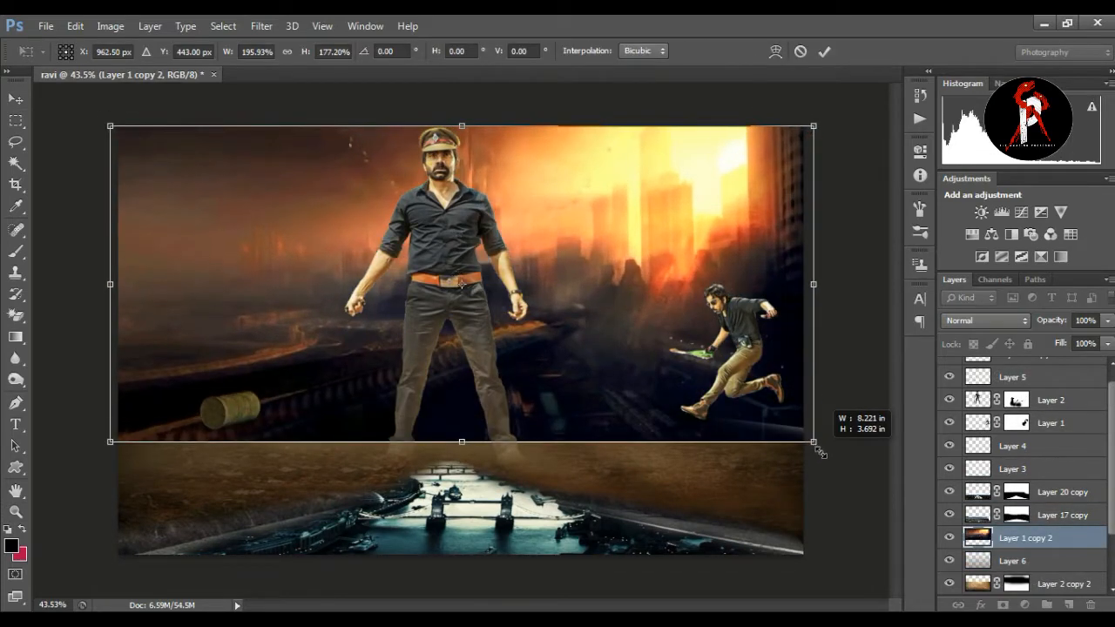
{"action": "key", "text": "Return"}
Move the burning city layer directly above Background and the desert layer, Layer 18 copy, above gradient Layer 6.
{"action": "mouse_move", "coordinate": [1045, 469]}
{"action": "left_mouse_down"}
{"action": "mouse_move", "coordinate": [1088, 492]}
{"action": "mouse_move", "coordinate": [1067, 572]}
{"action": "left_mouse_up"}
{"action": "key", "text": "ctrl+0"}
{"action": "key", "text": "b"}
{"action": "key", "text": "ctrl+]"}
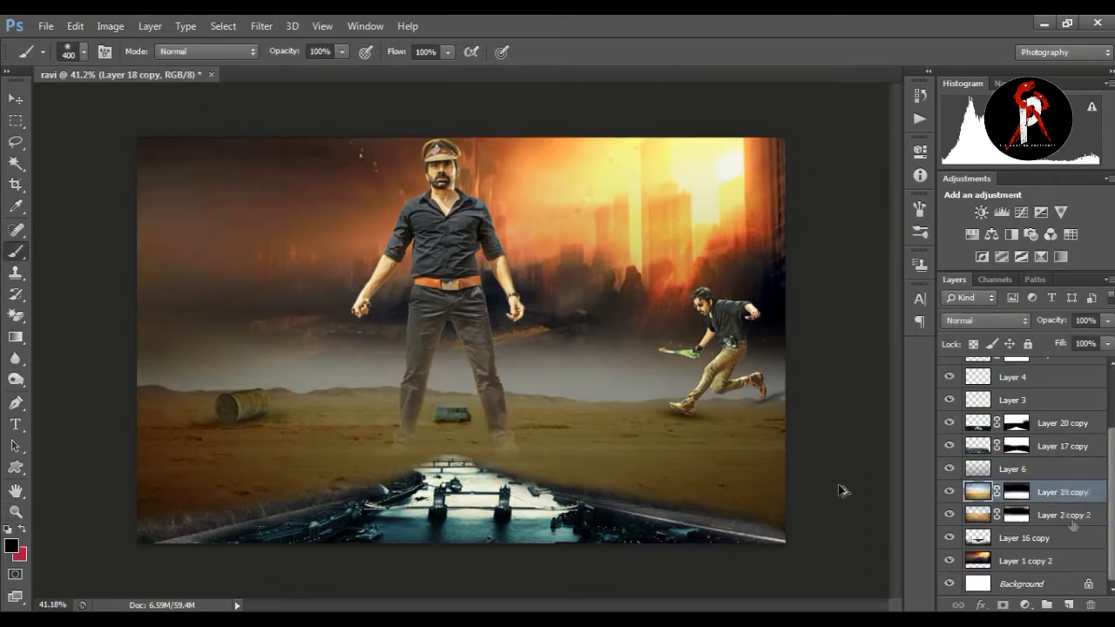
{"action": "left_click", "coordinate": [1014, 498]}
{"action": "left_click_drag", "start_coordinate": [1051, 494], "coordinate": [1059, 467]}
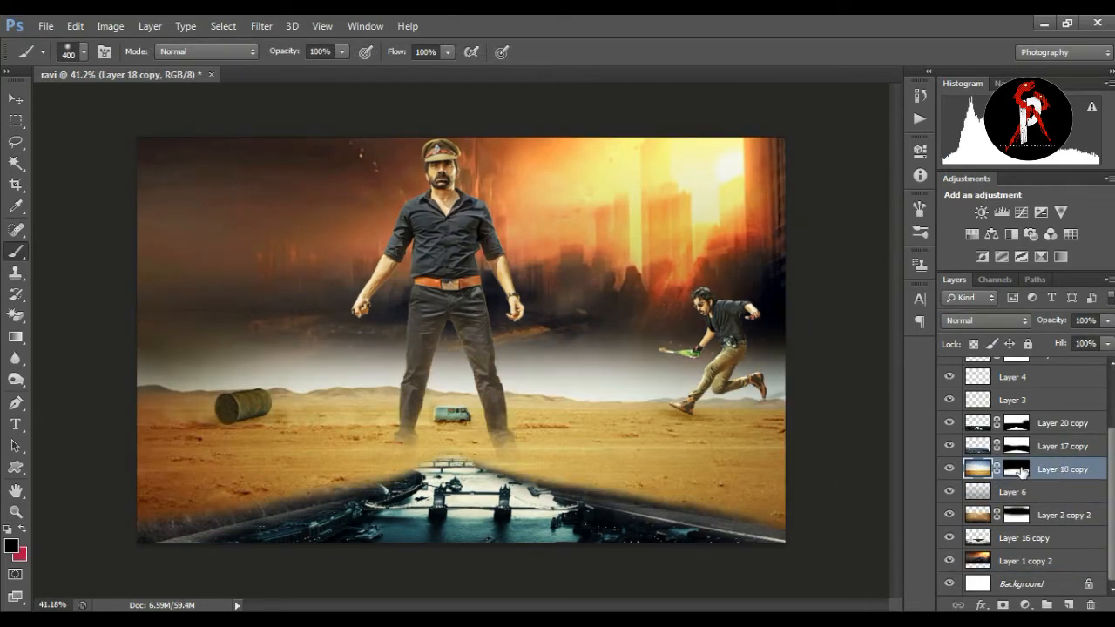
Paint black on the desert layer's mask to hide its pale sky and foreground, leaving only a sand strip along the horizon.
{"action": "mouse_move", "coordinate": [247, 291]}
{"action": "left_mouse_down"}
{"action": "mouse_move", "coordinate": [149, 299]}
{"action": "mouse_move", "coordinate": [520, 316]}
{"action": "mouse_move", "coordinate": [806, 311]}
{"action": "left_mouse_up"}
{"action": "mouse_move", "coordinate": [459, 496]}
{"action": "left_mouse_down"}
{"action": "mouse_move", "coordinate": [241, 522]}
{"action": "mouse_move", "coordinate": [520, 530]}
{"action": "mouse_move", "coordinate": [156, 527]}
{"action": "mouse_move", "coordinate": [188, 512]}
{"action": "mouse_move", "coordinate": [824, 510]}
{"action": "mouse_move", "coordinate": [606, 529]}
{"action": "mouse_move", "coordinate": [183, 518]}
{"action": "left_mouse_up"}
{"action": "mouse_move", "coordinate": [680, 522]}
{"action": "left_mouse_down"}
{"action": "mouse_move", "coordinate": [462, 509]}
{"action": "mouse_move", "coordinate": [840, 522]}
{"action": "left_mouse_up"}
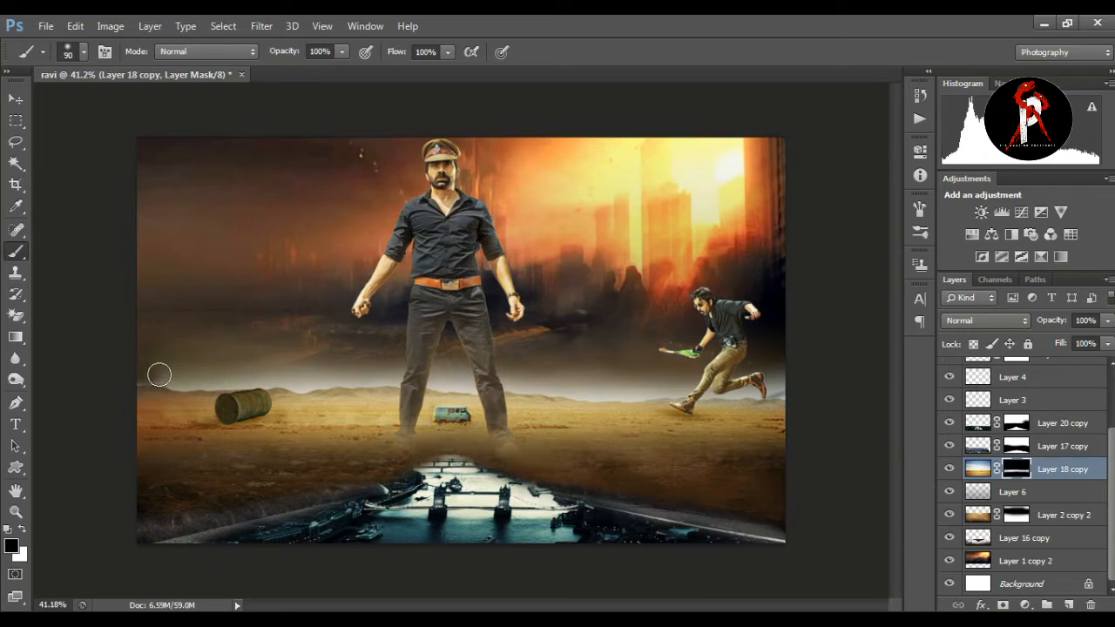
{"action": "left_click_drag", "start_coordinate": [307, 381], "coordinate": [365, 381]}
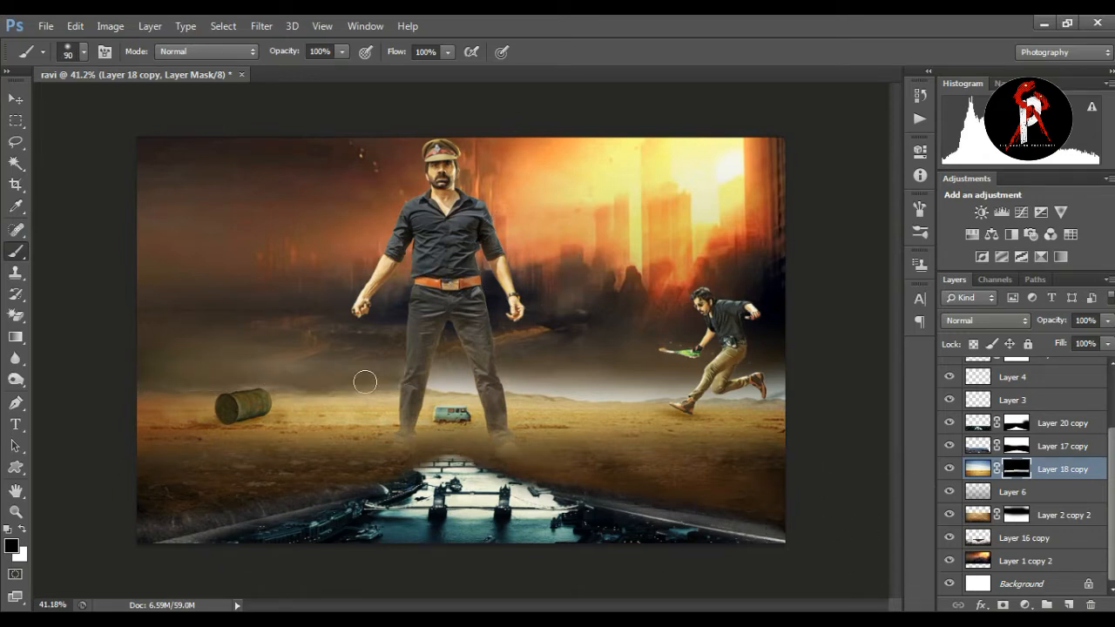
{"action": "left_click_drag", "start_coordinate": [618, 394], "coordinate": [810, 392]}
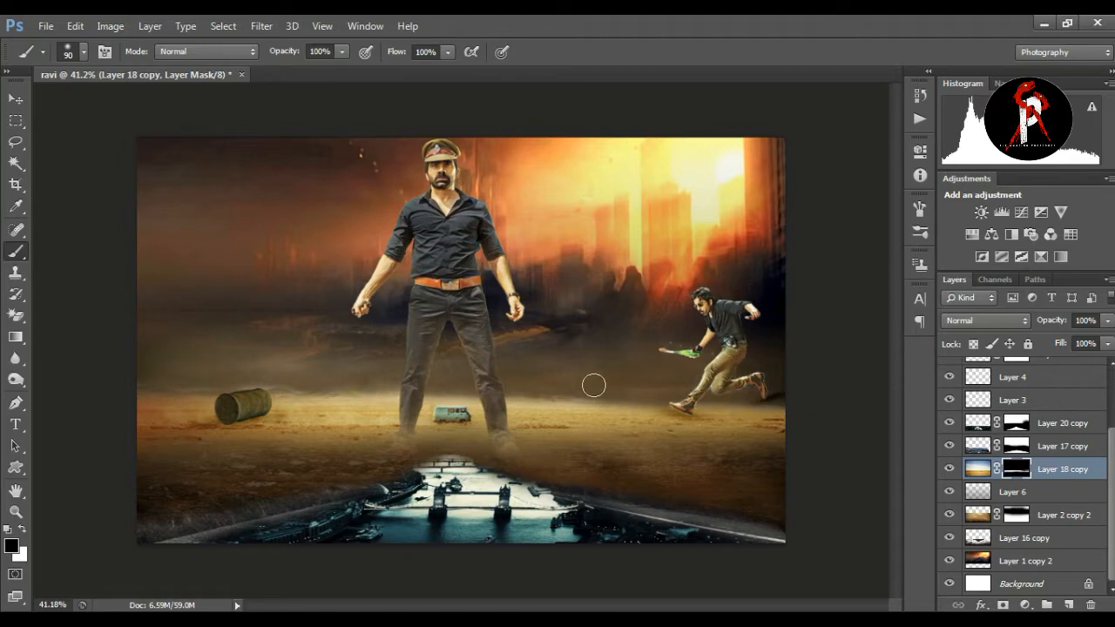
Duplicate the barrel to the gap between the two men and rotate the copy by about -33.4°.
{"action": "left_click", "coordinate": [17, 513]}
{"action": "mouse_move", "coordinate": [488, 288]}
{"action": "left_mouse_down"}
{"action": "mouse_move", "coordinate": [442, 288]}
{"action": "mouse_move", "coordinate": [497, 288]}
{"action": "left_mouse_up"}
{"action": "left_click_drag", "start_coordinate": [480, 328], "coordinate": [470, 364]}
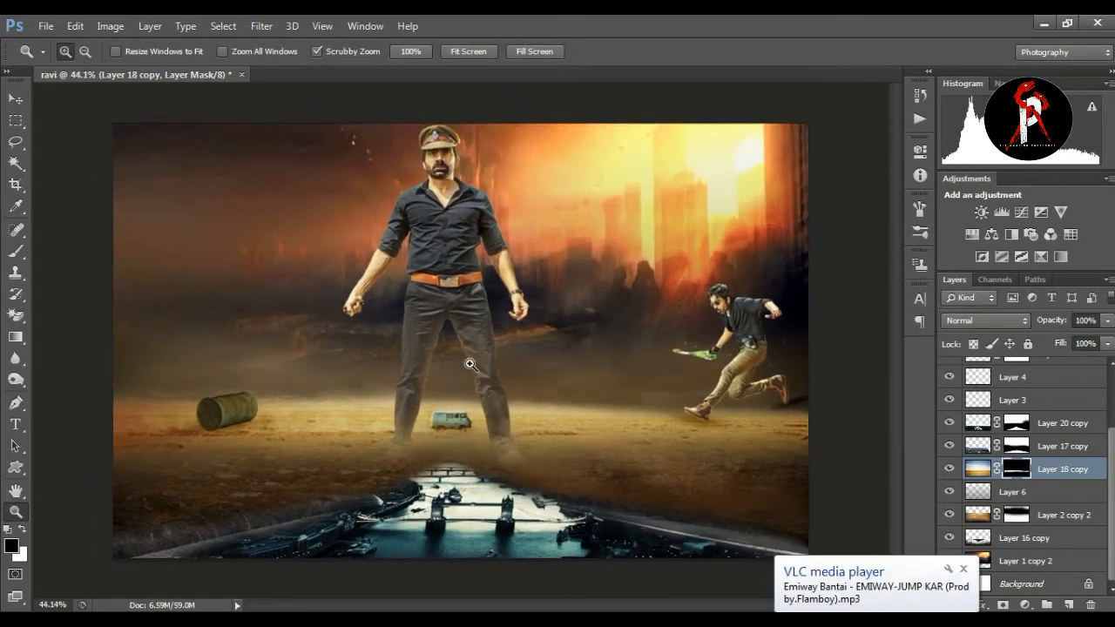
{"action": "left_click", "coordinate": [964, 570]}
{"action": "left_click", "coordinate": [16, 98]}
{"action": "left_click", "coordinate": [229, 419]}
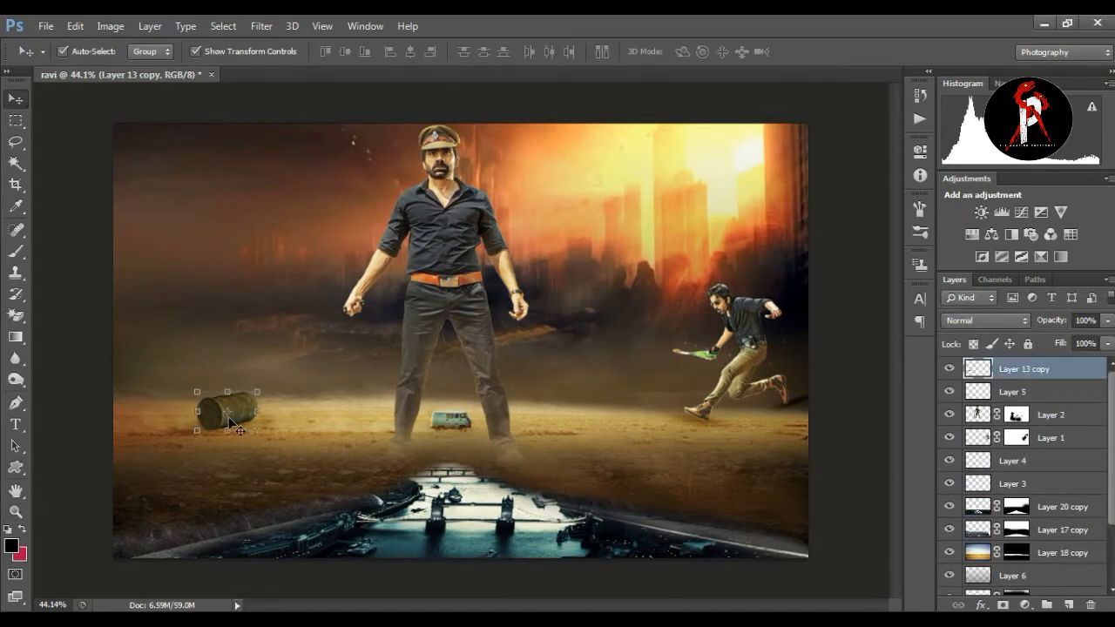
{"action": "left_click_drag", "start_coordinate": [249, 403], "coordinate": [603, 407]}
{"action": "key", "text": "ctrl+t"}
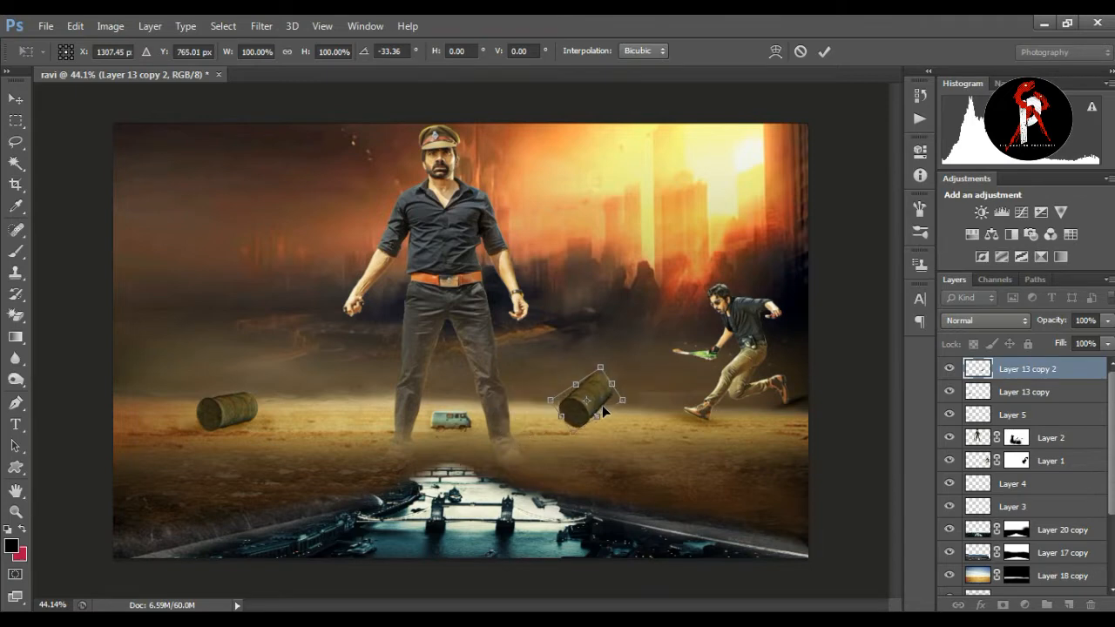
{"action": "key", "text": "Return"}
Add a new layer beneath the tilted barrel's layer, Layer 13 copy 2, and dab a soft black spot for its shadow.
{"action": "left_click", "coordinate": [1018, 394]}
{"action": "left_click", "coordinate": [1069, 605]}
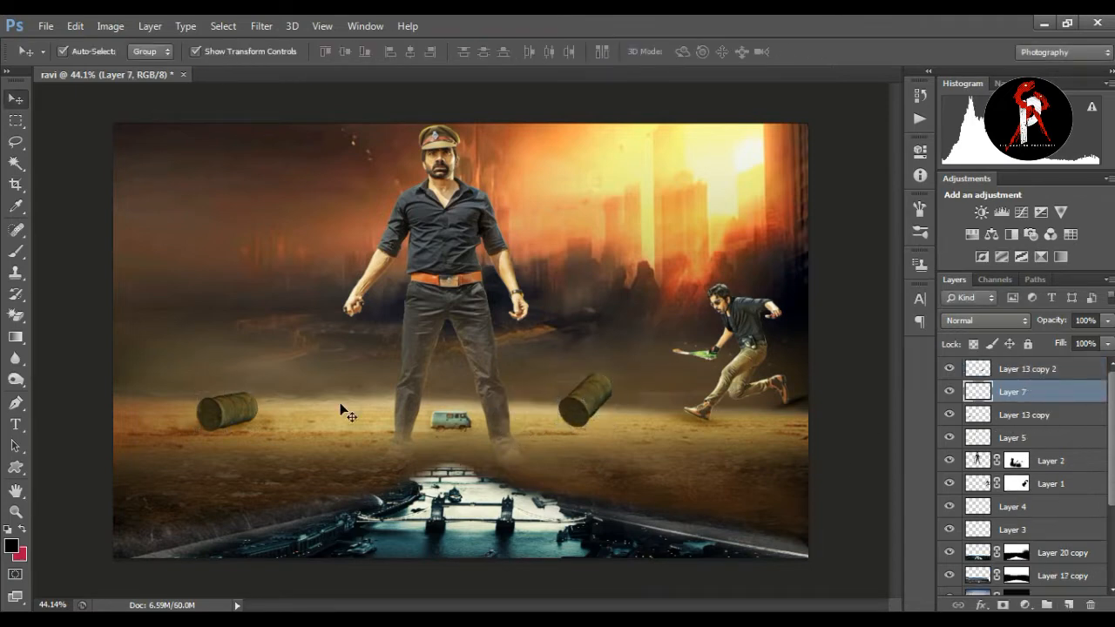
{"action": "key", "text": "b"}
{"action": "left_click", "coordinate": [645, 470]}
Stretch the black spot to about 357% width, flatten and skew it into a ground shadow beneath the tilted barrel.
{"action": "key", "text": "v"}
{"action": "mouse_move", "coordinate": [672, 450]}
{"action": "left_mouse_down"}
{"action": "mouse_move", "coordinate": [784, 470]}
{"action": "mouse_move", "coordinate": [788, 453]}
{"action": "mouse_move", "coordinate": [632, 423]}
{"action": "left_mouse_up"}
{"action": "left_click_drag", "start_coordinate": [722, 415], "coordinate": [720, 393]}
{"action": "left_click_drag", "start_coordinate": [515, 432], "coordinate": [498, 424]}
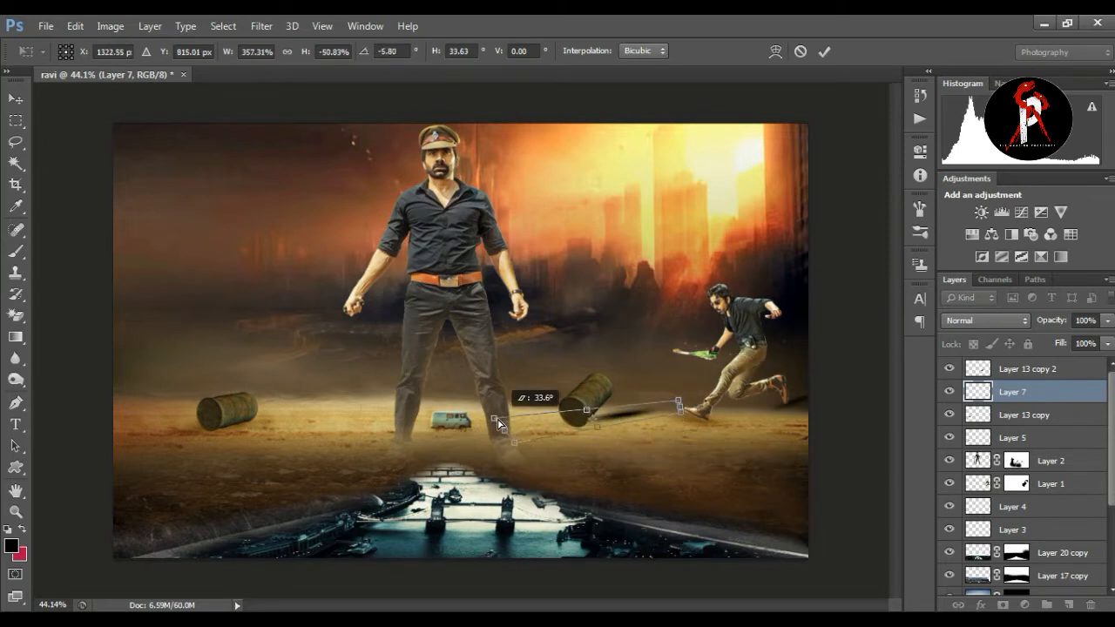
{"action": "left_click_drag", "start_coordinate": [604, 420], "coordinate": [651, 406]}
{"action": "key", "text": "Return"}
{"action": "left_click", "coordinate": [985, 320]}
{"action": "left_click", "coordinate": [989, 351]}
{"action": "left_click", "coordinate": [864, 297]}
Move the chain copy about 2.8 in right and 0.26 in down, and place its layer directly below Layer 1.
{"action": "left_click", "coordinate": [15, 512]}
{"action": "mouse_move", "coordinate": [365, 400]}
{"action": "left_mouse_down"}
{"action": "mouse_move", "coordinate": [338, 402]}
{"action": "mouse_move", "coordinate": [358, 396]}
{"action": "left_mouse_up"}
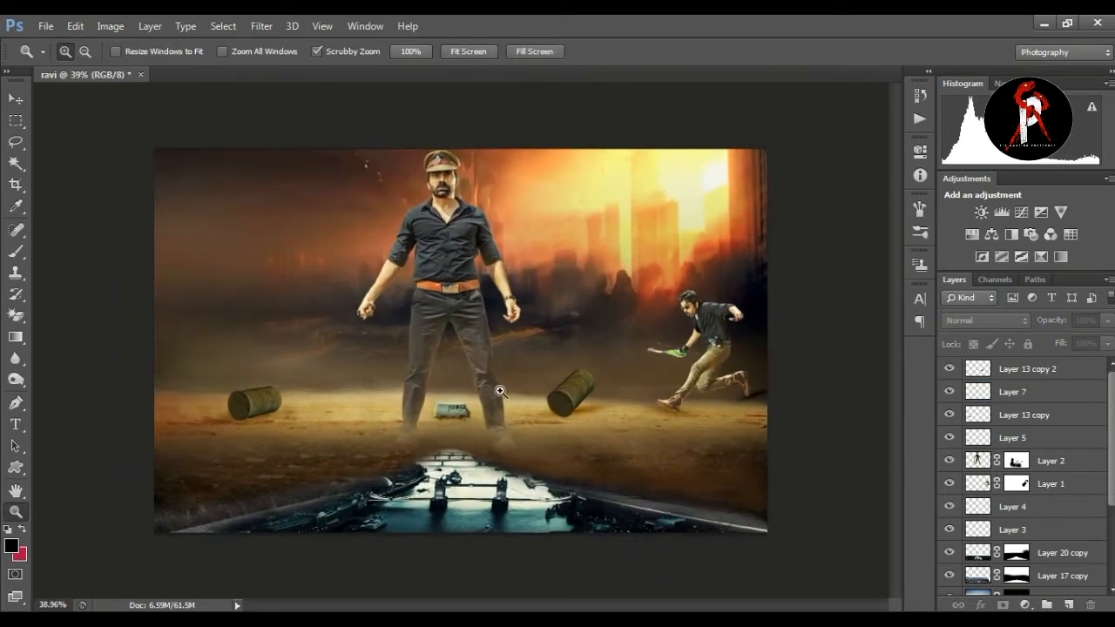
{"action": "left_click_drag", "start_coordinate": [500, 391], "coordinate": [518, 379]}
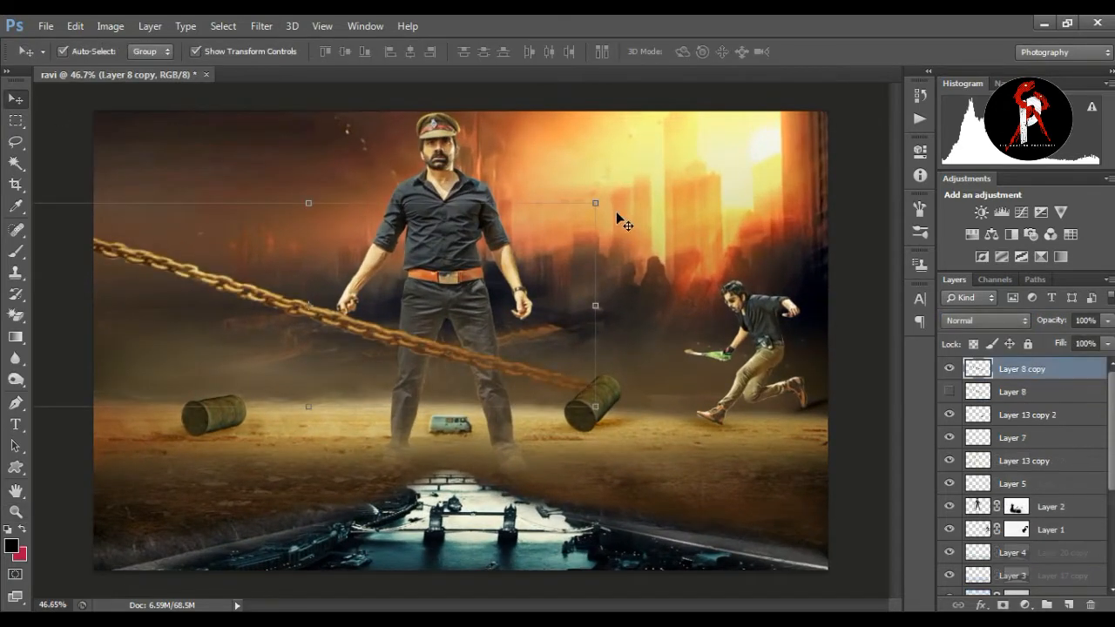
{"action": "key", "text": "ctrl+t"}
{"action": "left_click_drag", "start_coordinate": [522, 369], "coordinate": [780, 400]}
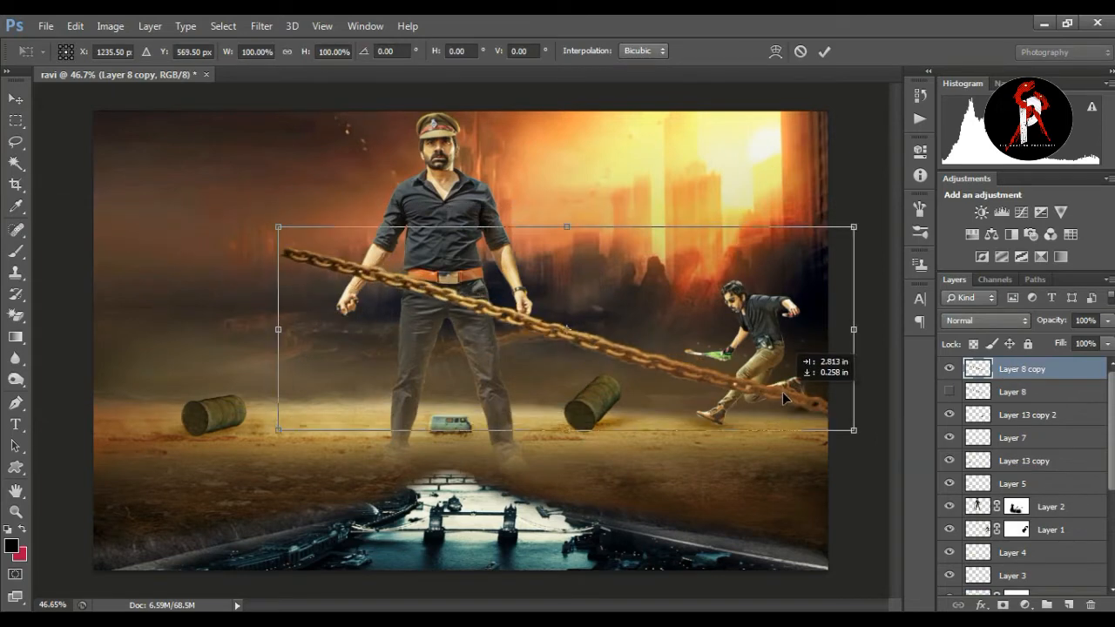
{"action": "key", "text": "Return"}
{"action": "left_click_drag", "start_coordinate": [1025, 373], "coordinate": [1034, 547]}
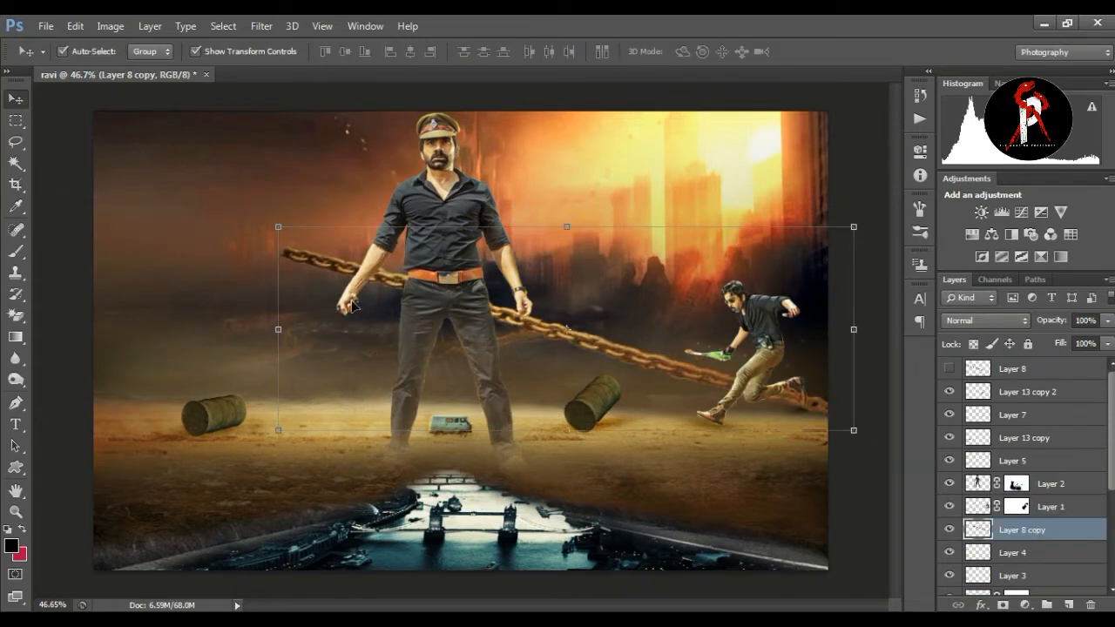
Shrink the chain copy to about 76% × 74% with a 1.65° rotation, running from the standing man's hand past the running man.
{"action": "left_click_drag", "start_coordinate": [278, 228], "coordinate": [384, 261]}
{"action": "left_click_drag", "start_coordinate": [872, 248], "coordinate": [875, 255]}
{"action": "left_click_drag", "start_coordinate": [790, 378], "coordinate": [789, 381]}
{"action": "left_click_drag", "start_coordinate": [384, 258], "coordinate": [415, 275]}
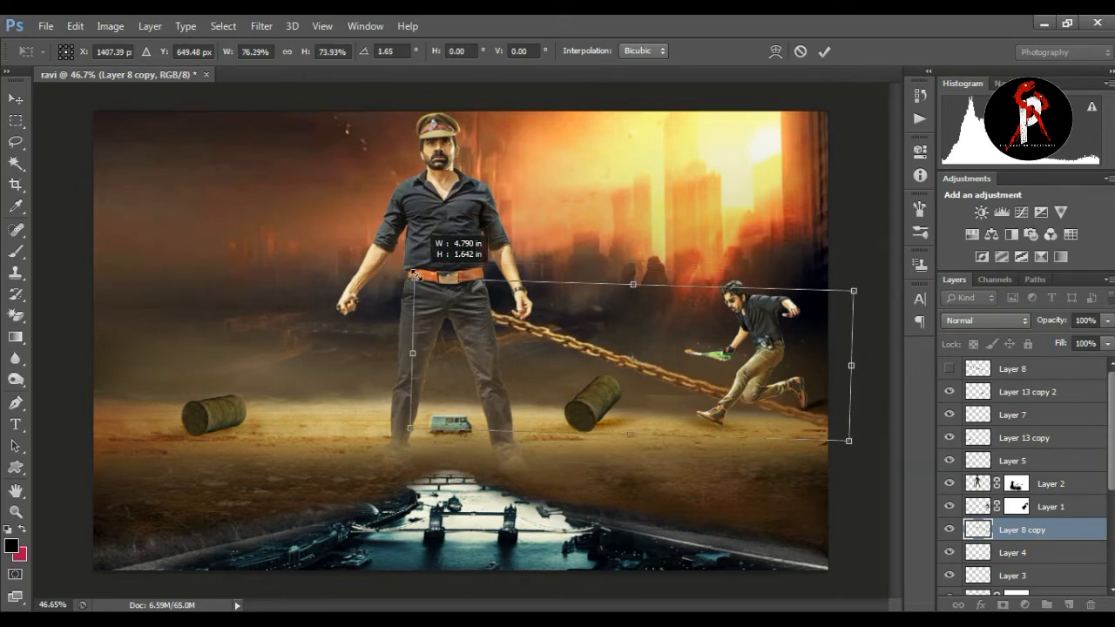
{"action": "key", "text": "Return"}
Move the chain layer, Layer 8 copy, directly below the desert layer, Layer 18 copy.
{"action": "left_click_drag", "start_coordinate": [1112, 471], "coordinate": [1112, 503]}
{"action": "left_click_drag", "start_coordinate": [1048, 465], "coordinate": [1035, 591]}
{"action": "key", "text": "ctrl+k"}
{"action": "key", "text": "Escape"}
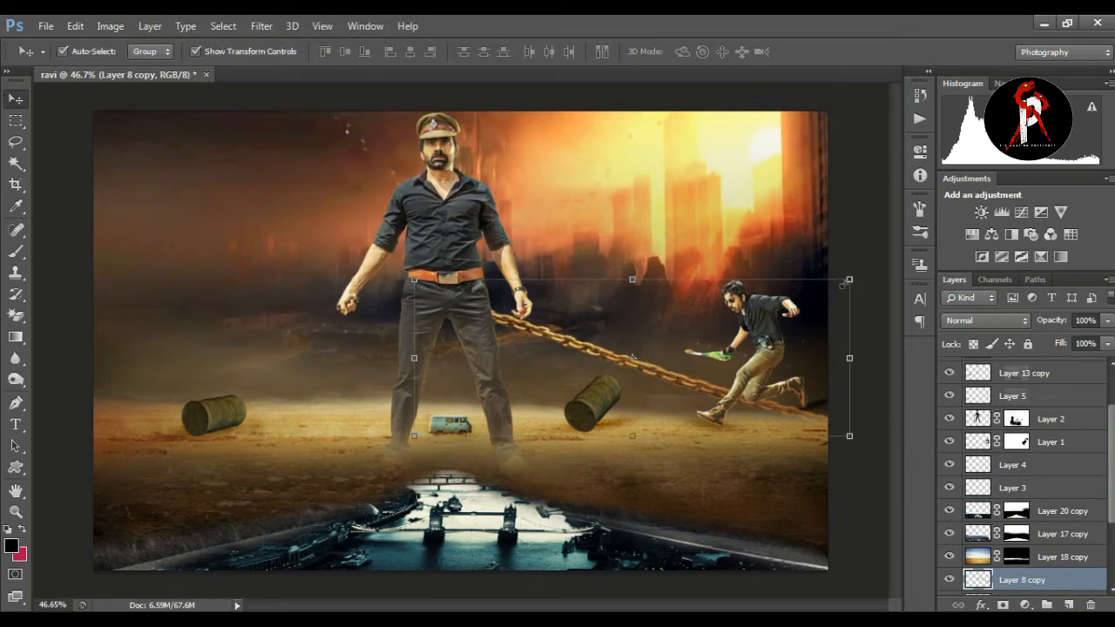
Duplicate the background chain, flip the copy horizontally, and shift it left behind the standing man.
{"action": "key", "text": "ctrl+j"}
{"action": "key", "text": "ctrl+t"}
{"action": "right_click", "coordinate": [826, 349]}
{"action": "left_click", "coordinate": [905, 322]}
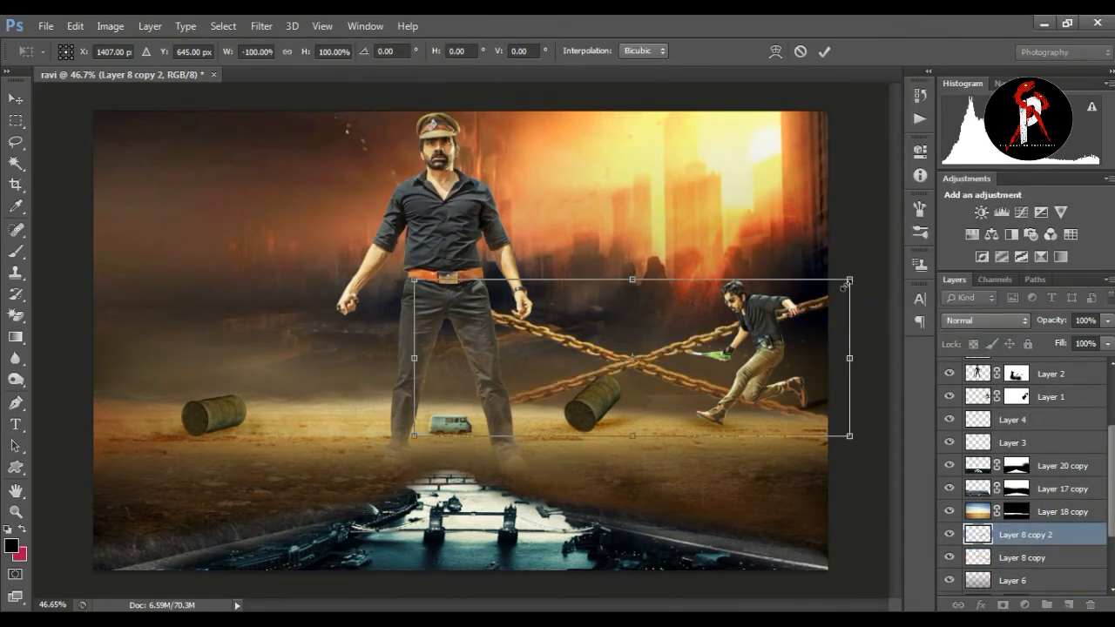
{"action": "left_click_drag", "start_coordinate": [684, 383], "coordinate": [315, 376]}
Enlarge the flipped chain to about 182% × 136% so it rises from the left barrel to the scene's right edge.
{"action": "left_click_drag", "start_coordinate": [478, 280], "coordinate": [653, 262]}
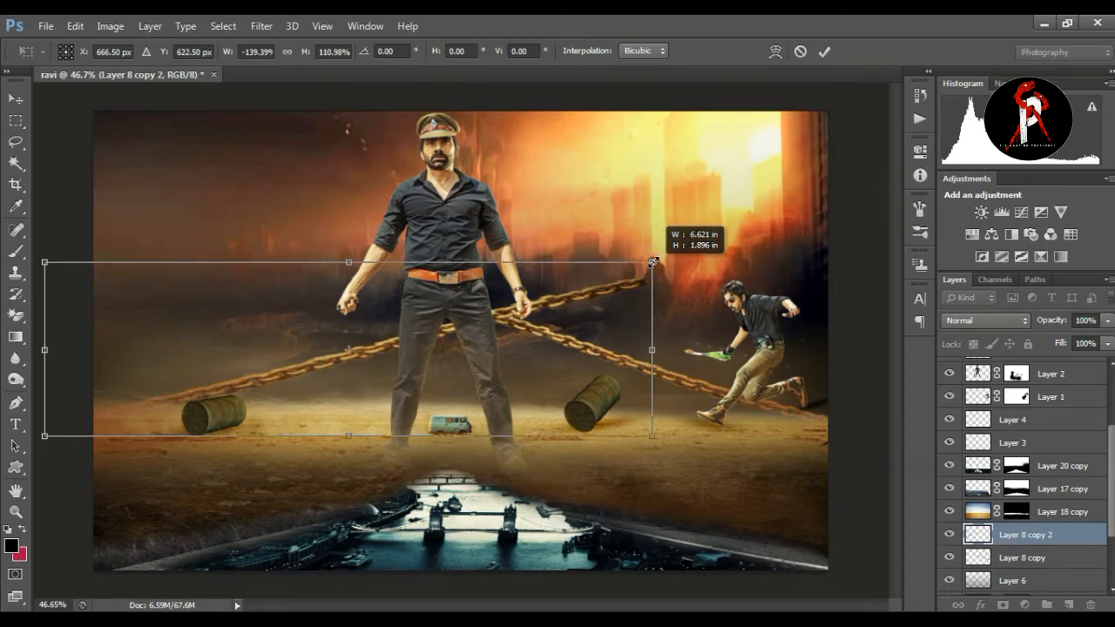
{"action": "left_click_drag", "start_coordinate": [652, 262], "coordinate": [856, 215]}
{"action": "left_click_drag", "start_coordinate": [548, 317], "coordinate": [538, 313]}
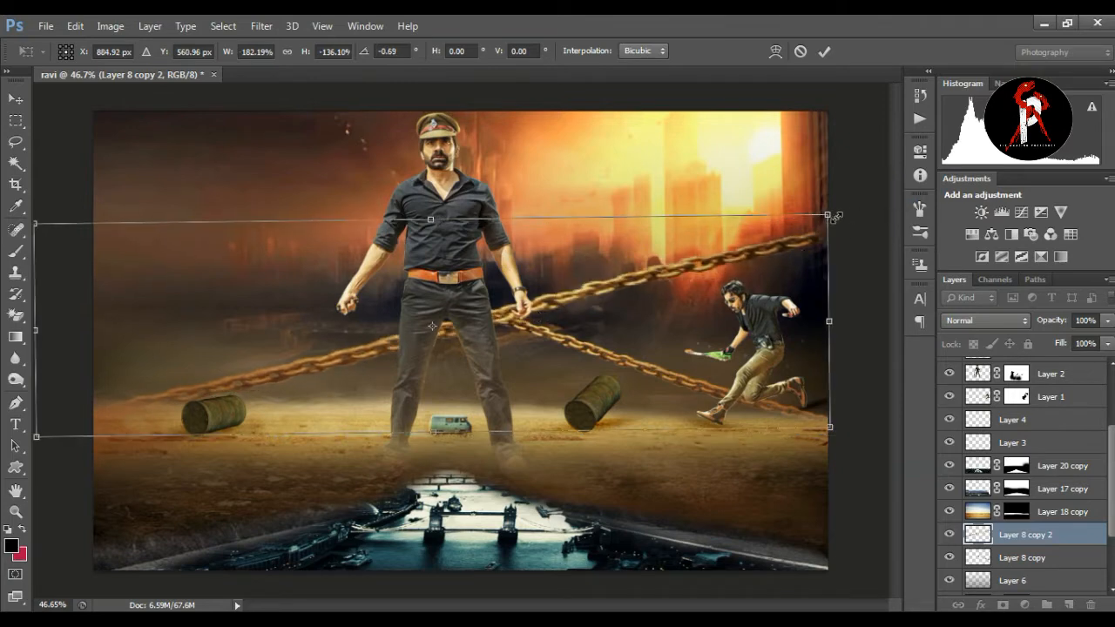
{"action": "left_click_drag", "start_coordinate": [834, 216], "coordinate": [841, 212]}
{"action": "key", "text": "Return"}
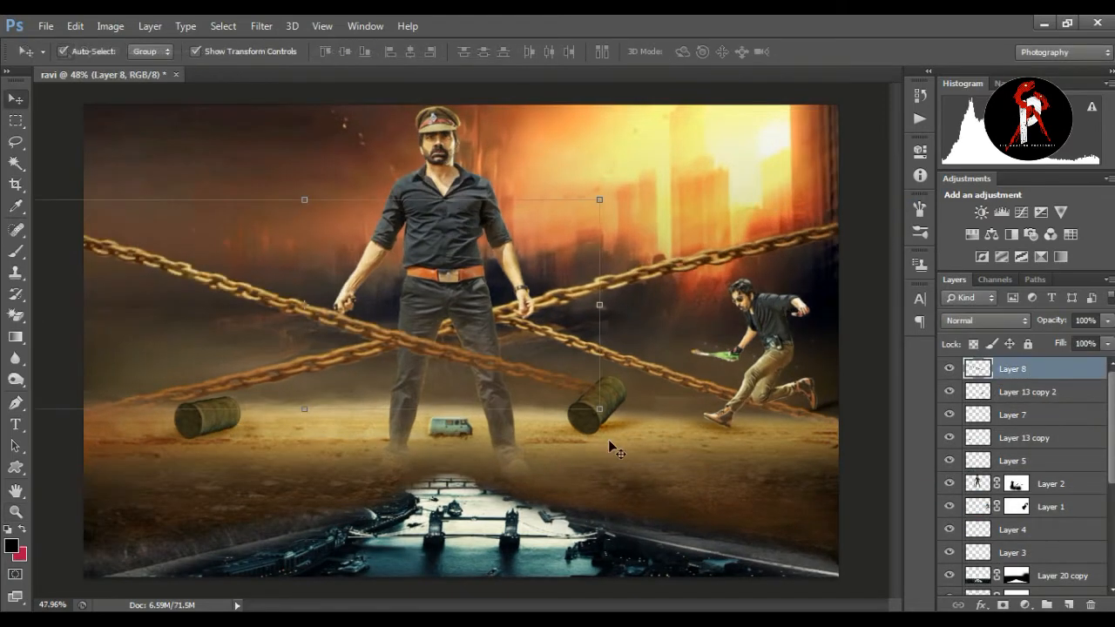
Shrink and rotate the Layer 8 chain so it hangs almost vertically from the standing man's left-side fist.
{"action": "left_click_drag", "start_coordinate": [453, 336], "coordinate": [435, 357]}
{"action": "left_click_drag", "start_coordinate": [436, 265], "coordinate": [454, 403]}
{"action": "left_click_drag", "start_coordinate": [234, 172], "coordinate": [336, 305]}
{"action": "left_click_drag", "start_coordinate": [446, 402], "coordinate": [455, 417]}
{"action": "mouse_move", "coordinate": [342, 429]}
{"action": "left_mouse_down"}
{"action": "mouse_move", "coordinate": [330, 428]}
{"action": "mouse_move", "coordinate": [342, 416]}
{"action": "left_mouse_up"}
{"action": "key", "text": "Return"}
Lower the hanging chain's layer, Layer 8, to directly beneath the standing man's Layer 2.
{"action": "key", "text": "ctrl+bracketleft"}
{"action": "key", "text": "ctrl+bracketleft"}
{"action": "key", "text": "ctrl+bracketleft"}
{"action": "key", "text": "ctrl+bracketleft"}
{"action": "key", "text": "ctrl+bracketleft"}
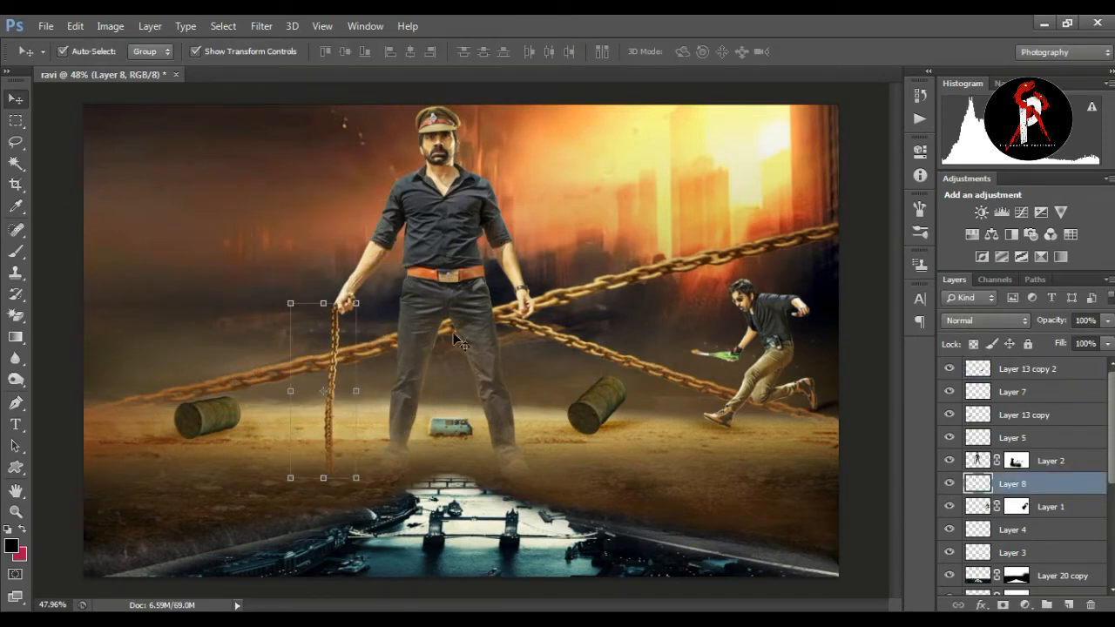
Duplicate the hanging chain, flip the copy horizontally, and place it beside the original as a second strand from the fist.
{"action": "left_click", "coordinate": [15, 512]}
{"action": "left_click_drag", "start_coordinate": [331, 315], "coordinate": [405, 294]}
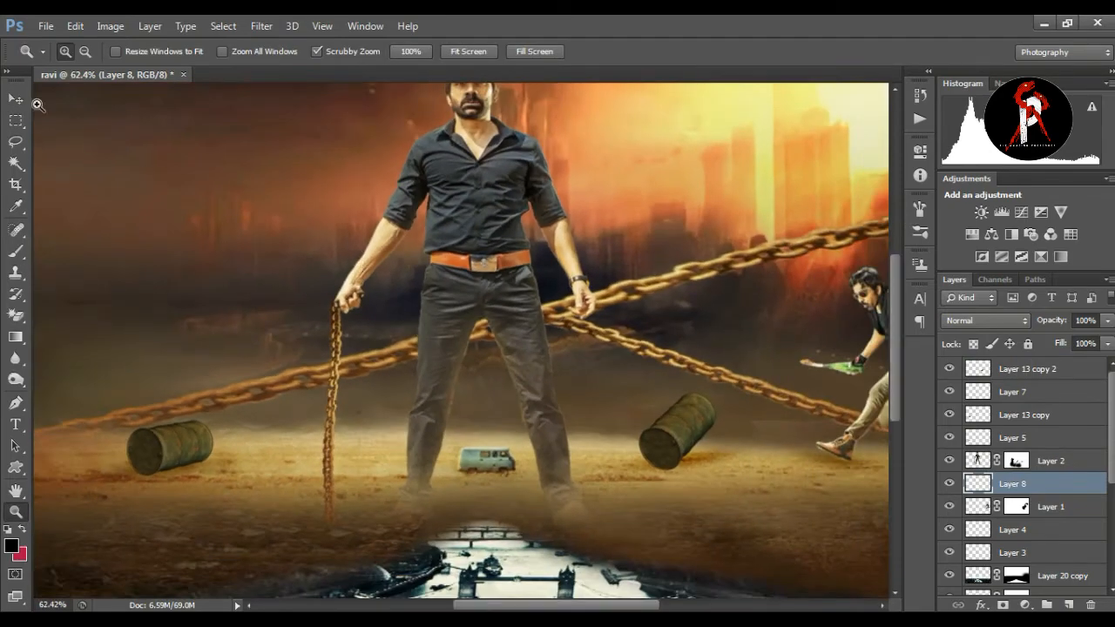
{"action": "left_click", "coordinate": [16, 98]}
{"action": "left_click_drag", "start_coordinate": [341, 370], "coordinate": [370, 363], "text": "alt"}
{"action": "key", "text": "ctrl+t"}
{"action": "right_click", "coordinate": [389, 404]}
{"action": "left_click", "coordinate": [453, 370]}
{"action": "left_click_drag", "start_coordinate": [346, 445], "coordinate": [372, 440]}
{"action": "key", "text": "Return"}
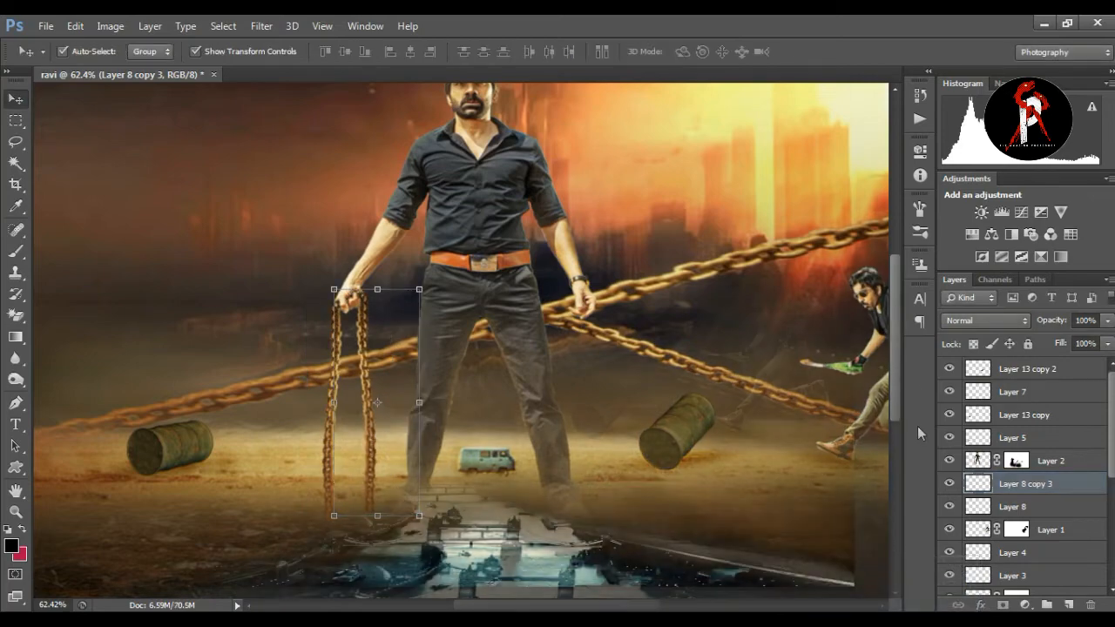
Duplicate the left barrel to the running man's feet and move the copy's layer directly below Layer 1.
{"action": "key", "text": "ctrl+minus"}
{"action": "left_click", "coordinate": [228, 428]}
{"action": "left_click_drag", "start_coordinate": [247, 400], "coordinate": [795, 438], "text": "alt"}
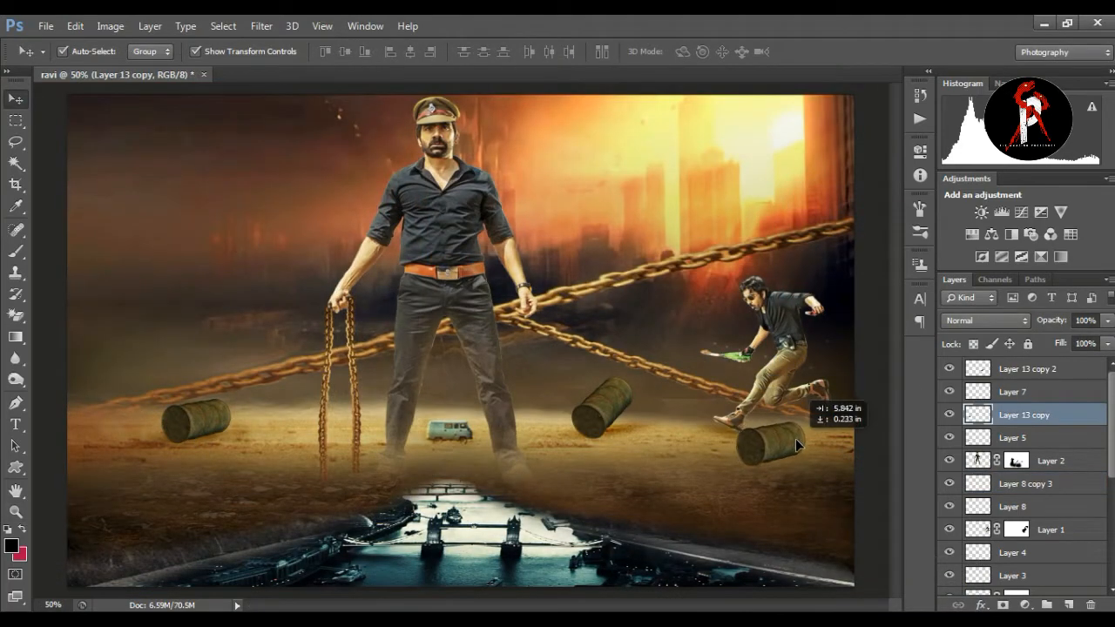
{"action": "left_click_drag", "start_coordinate": [1038, 418], "coordinate": [1038, 563]}
Raise the new barrel behind the running man's legs, flip it vertically, and tilt it by about -10.2°.
{"action": "key", "text": "ctrl+t"}
{"action": "left_click_drag", "start_coordinate": [819, 484], "coordinate": [828, 382]}
{"action": "left_click_drag", "start_coordinate": [864, 343], "coordinate": [871, 386]}
{"action": "right_click", "coordinate": [820, 383]}
{"action": "left_click", "coordinate": [871, 291]}
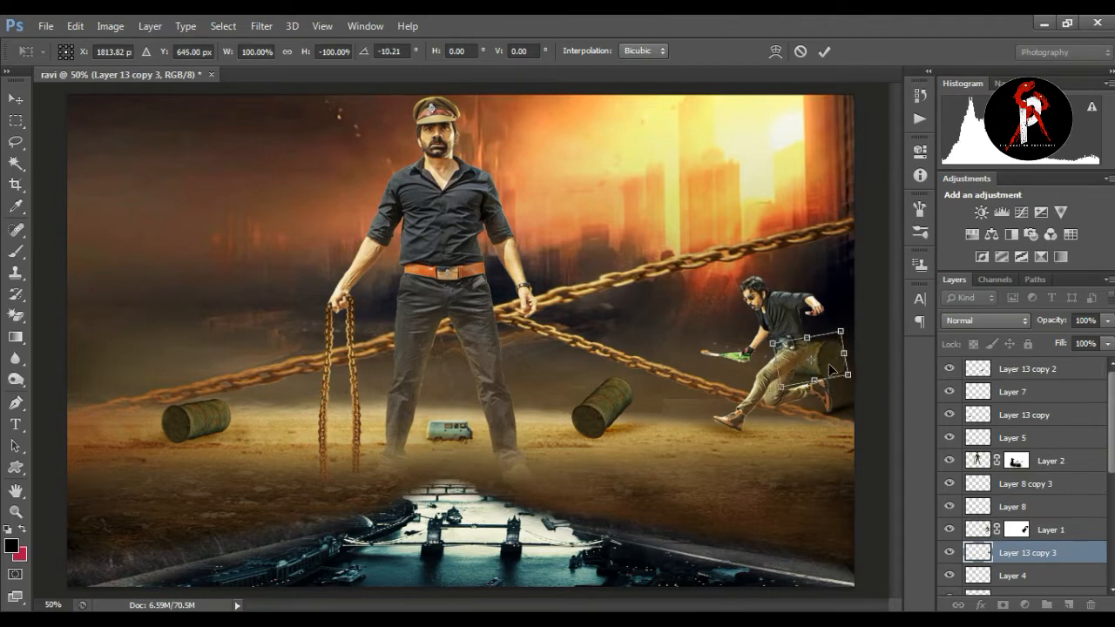
{"action": "key", "text": "Return"}
{"action": "left_click", "coordinate": [876, 420]}
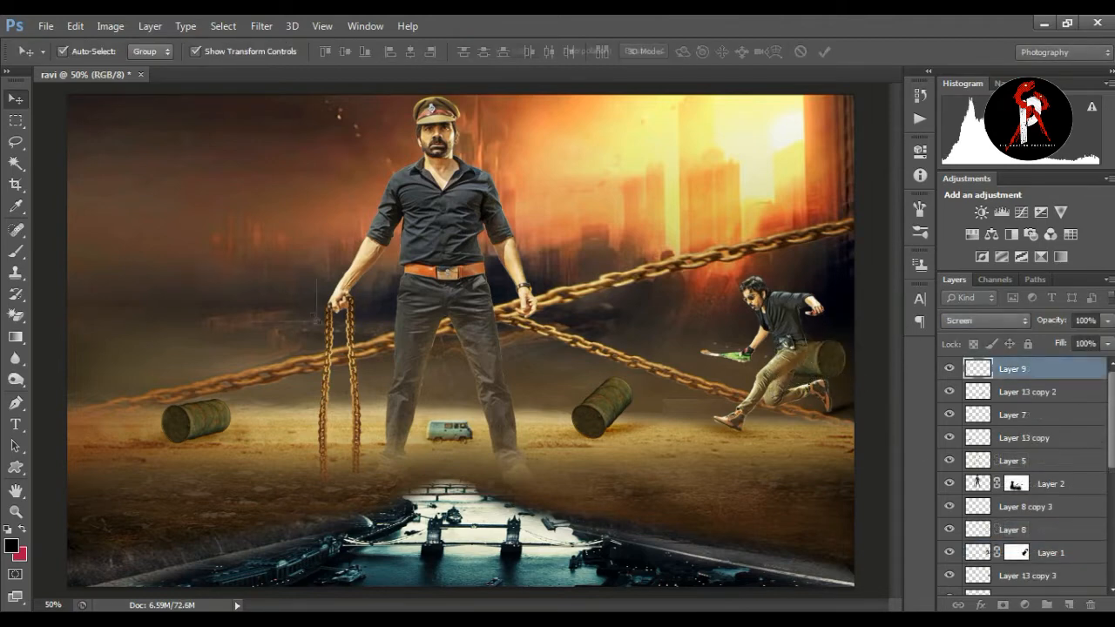
Shrink the fire burst to about 23% × 26% at the left strand's end below Layer 2, and duplicate it onto the other strand.
{"action": "left_click_drag", "start_coordinate": [395, 379], "coordinate": [198, 263]}
{"action": "left_click_drag", "start_coordinate": [174, 243], "coordinate": [340, 490]}
{"action": "key", "text": "Return"}
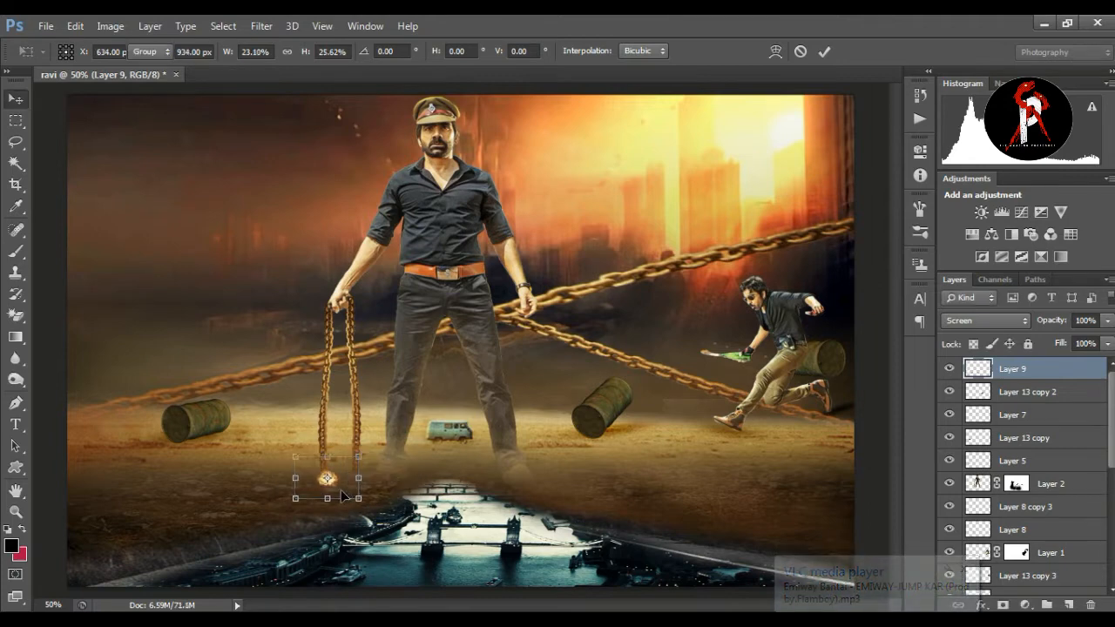
{"action": "left_click_drag", "start_coordinate": [1034, 371], "coordinate": [1030, 497]}
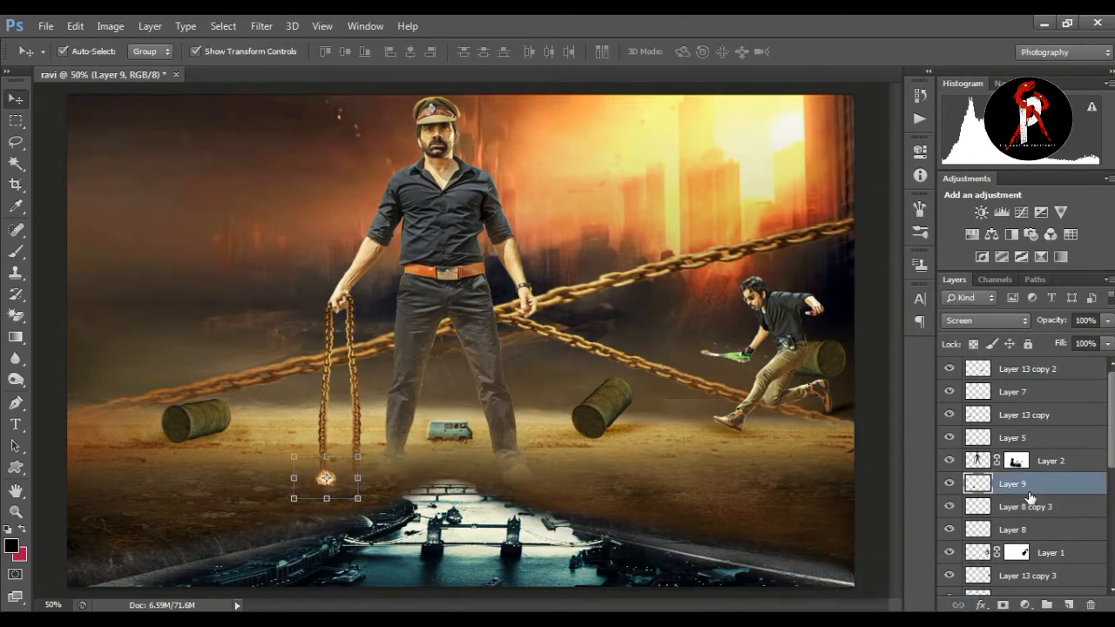
{"action": "left_click_drag", "start_coordinate": [343, 489], "coordinate": [373, 482], "text": "alt"}
Copy Layer 9 to the top of the layer stack and stretch the flame to about 149% width at the running man's bottle tip.
{"action": "left_click", "coordinate": [1024, 509]}
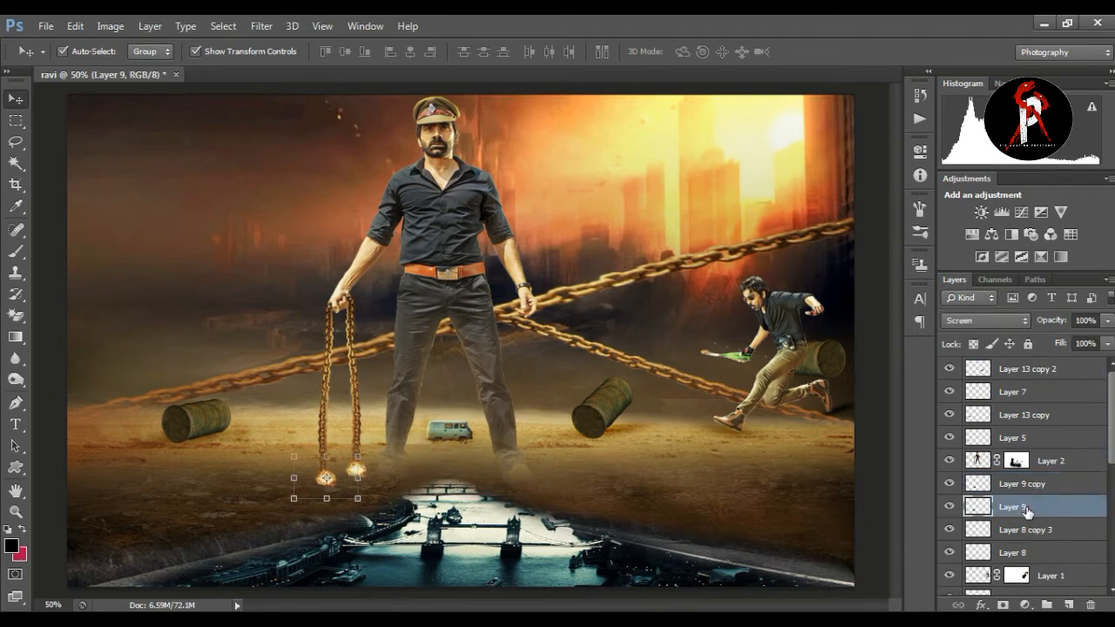
{"action": "left_click_drag", "start_coordinate": [1028, 512], "coordinate": [1050, 360], "text": "alt"}
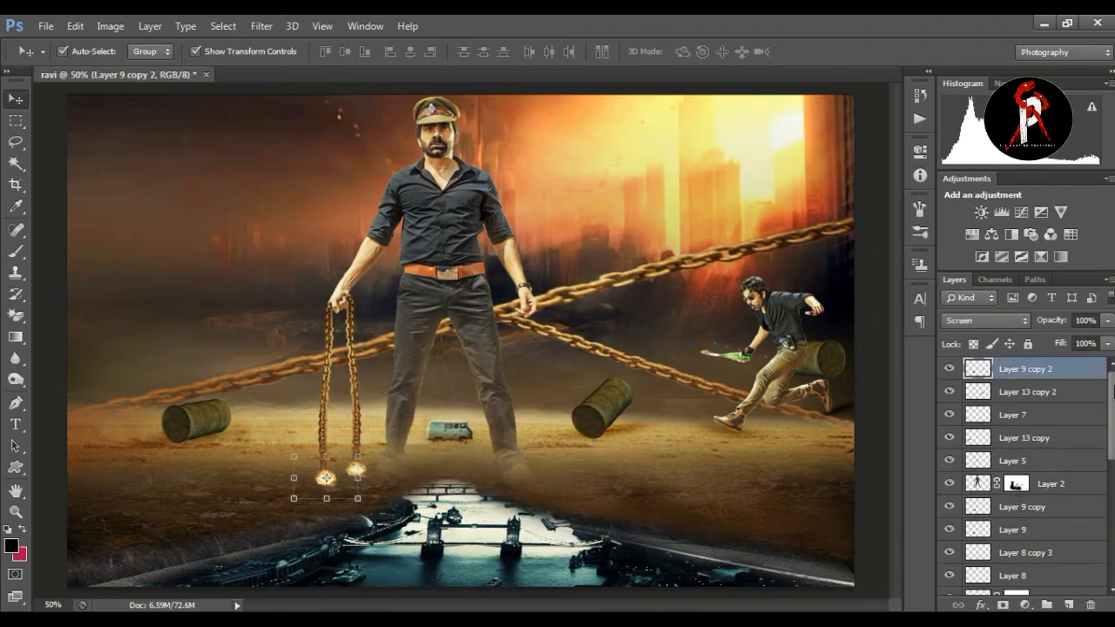
{"action": "left_click", "coordinate": [363, 456]}
{"action": "left_click_drag", "start_coordinate": [342, 488], "coordinate": [734, 366]}
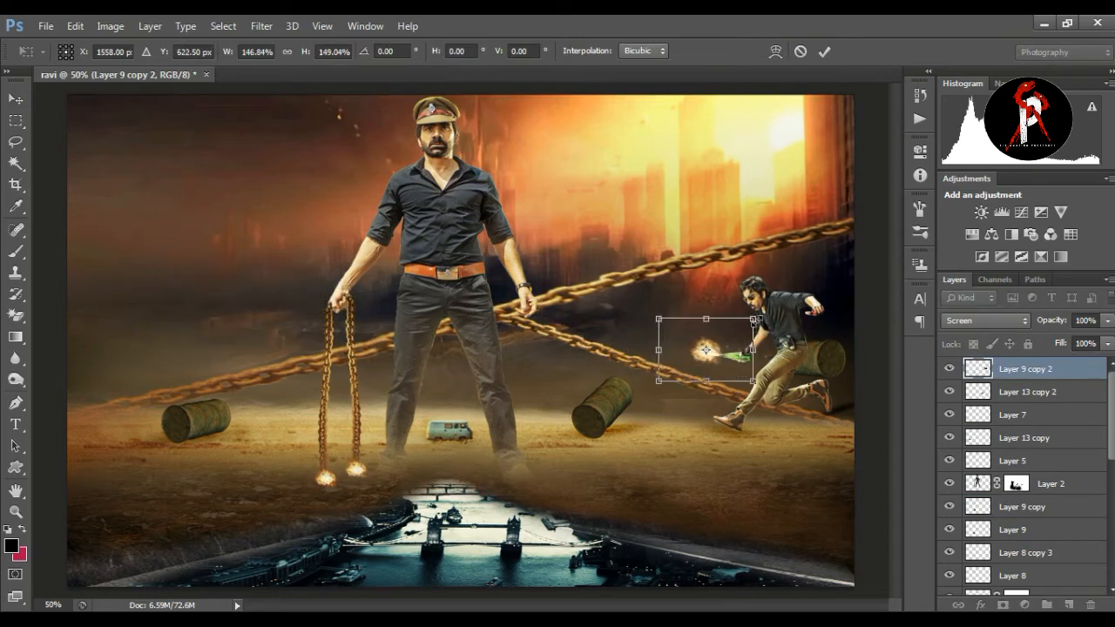
{"action": "left_click_drag", "start_coordinate": [747, 317], "coordinate": [756, 339]}
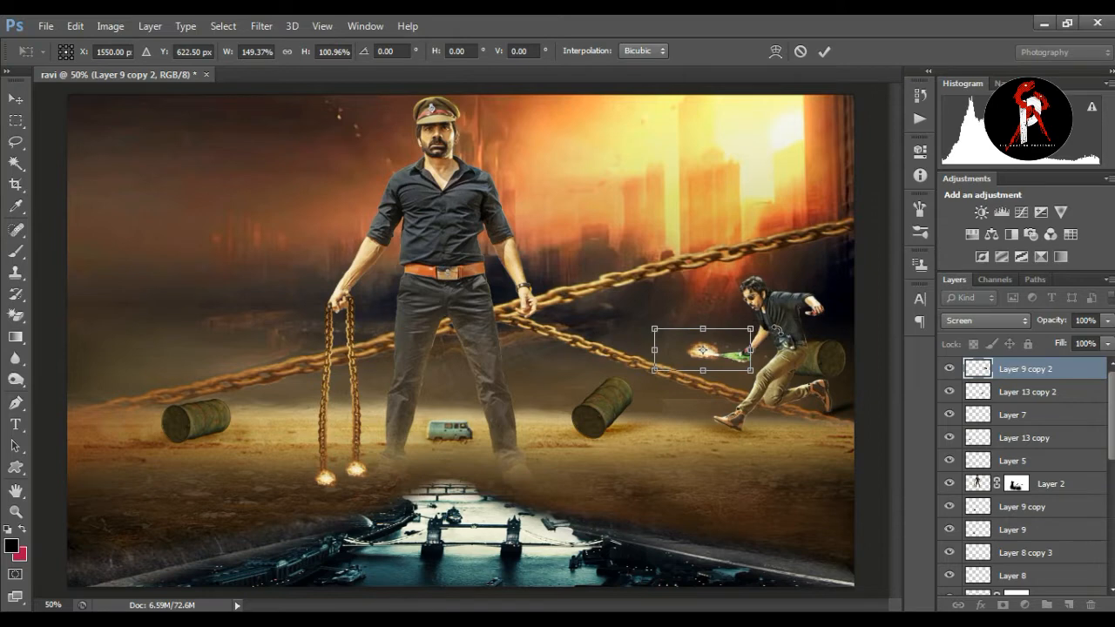
{"action": "key", "text": "Return"}
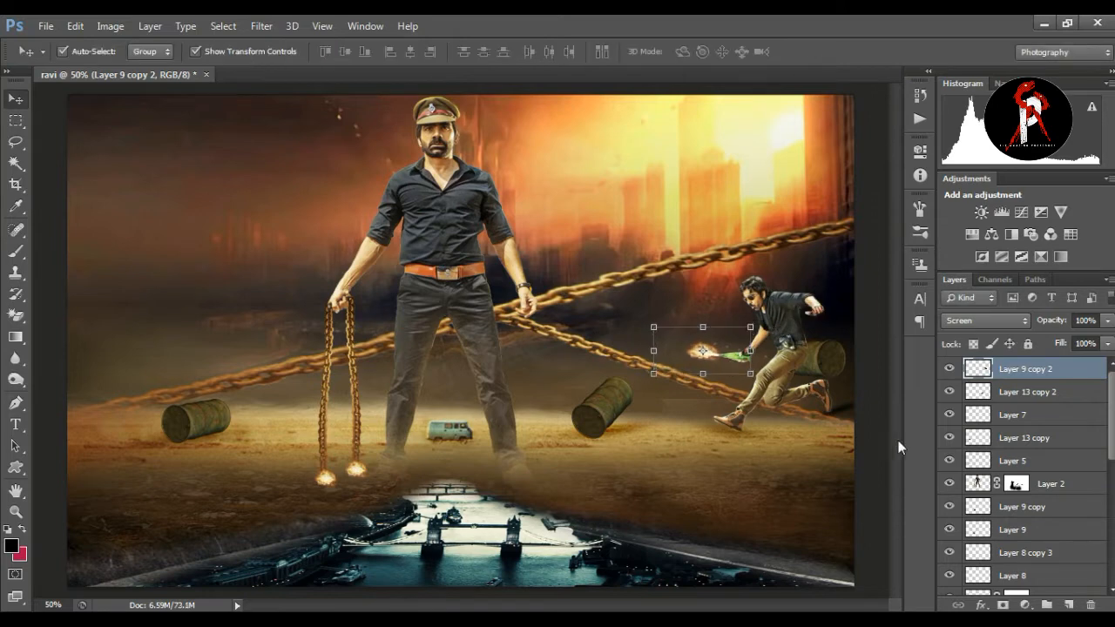
Duplicate the bottle flame onto the left barrel's right end and enlarge it into a bigger burst.
{"action": "left_click_drag", "start_coordinate": [720, 357], "coordinate": [257, 432], "text": "alt"}
{"action": "left_click_drag", "start_coordinate": [293, 362], "coordinate": [343, 311]}
{"action": "left_click_drag", "start_coordinate": [278, 415], "coordinate": [256, 444]}
{"action": "key", "text": "Return"}
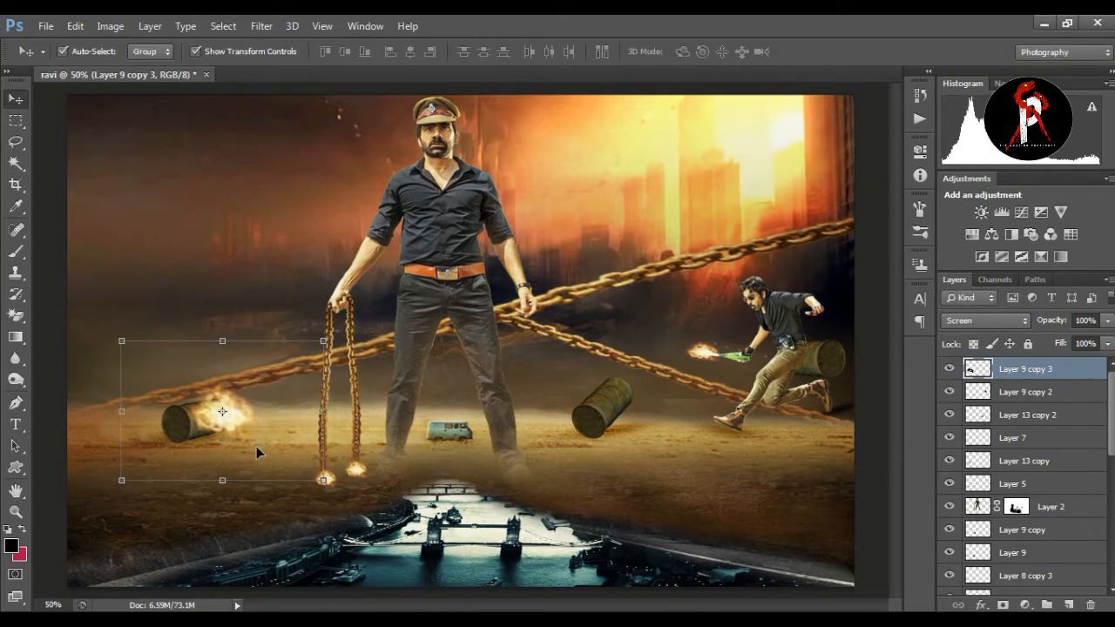
Move the barrel flame, Layer 9 copy 3, directly above Layer 13 copy and nudge it closer to the barrel.
{"action": "left_click", "coordinate": [949, 460]}
{"action": "left_click", "coordinate": [1024, 460]}
{"action": "left_click_drag", "start_coordinate": [1024, 375], "coordinate": [1040, 438]}
{"action": "key", "text": "ctrl+t"}
{"action": "left_click_drag", "start_coordinate": [251, 429], "coordinate": [237, 419]}
{"action": "key", "text": "Return"}
Enlarge the barrel flame to about 104% × 108% and shift it 0.100 in right and 0.033 in up.
{"action": "left_click", "coordinate": [21, 513]}
{"action": "mouse_move", "coordinate": [155, 407]}
{"action": "left_mouse_down"}
{"action": "mouse_move", "coordinate": [234, 399]}
{"action": "mouse_move", "coordinate": [136, 398]}
{"action": "left_mouse_up"}
{"action": "left_click_drag", "start_coordinate": [282, 395], "coordinate": [312, 382]}
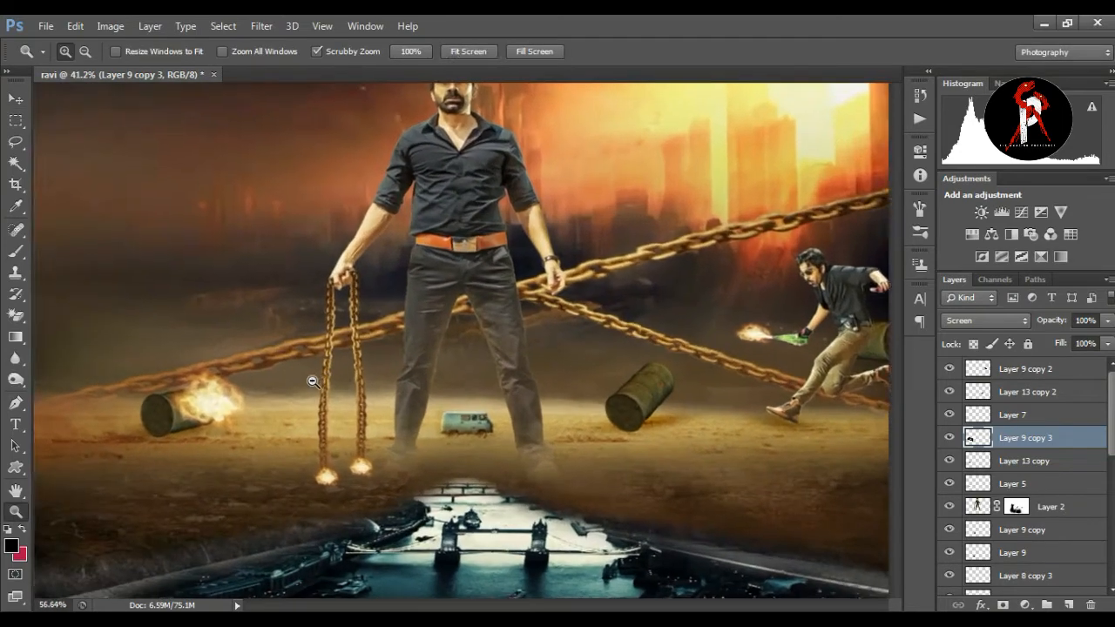
{"action": "key", "text": "v"}
{"action": "key", "text": "ctrl+t"}
{"action": "left_click_drag", "start_coordinate": [139, 481], "coordinate": [135, 492]}
{"action": "left_click_drag", "start_coordinate": [379, 314], "coordinate": [385, 311]}
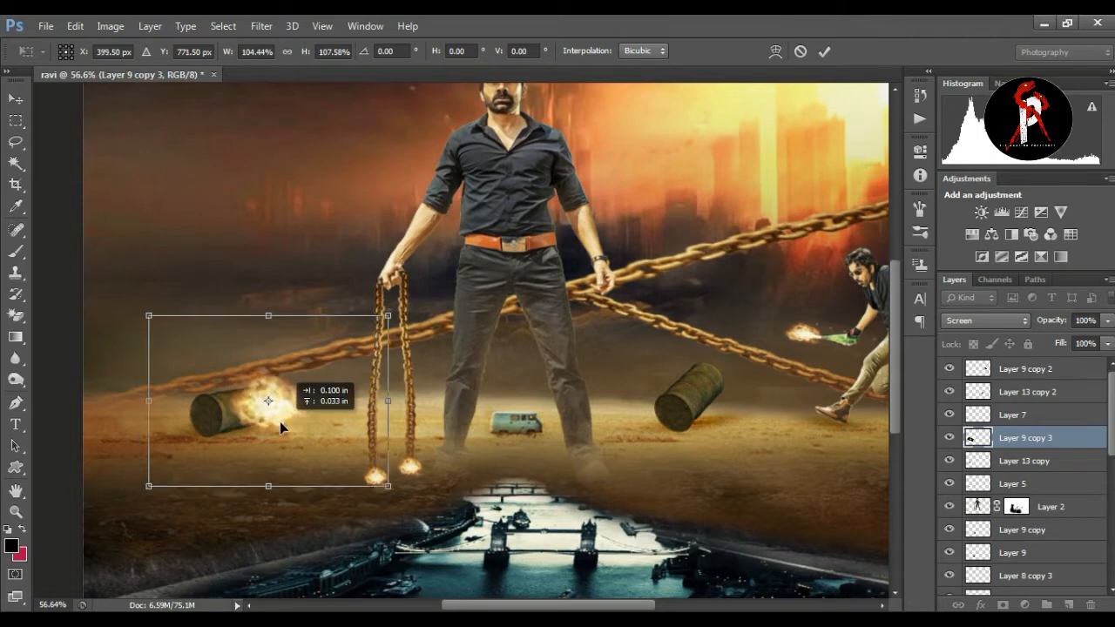
{"action": "key", "text": "Return"}
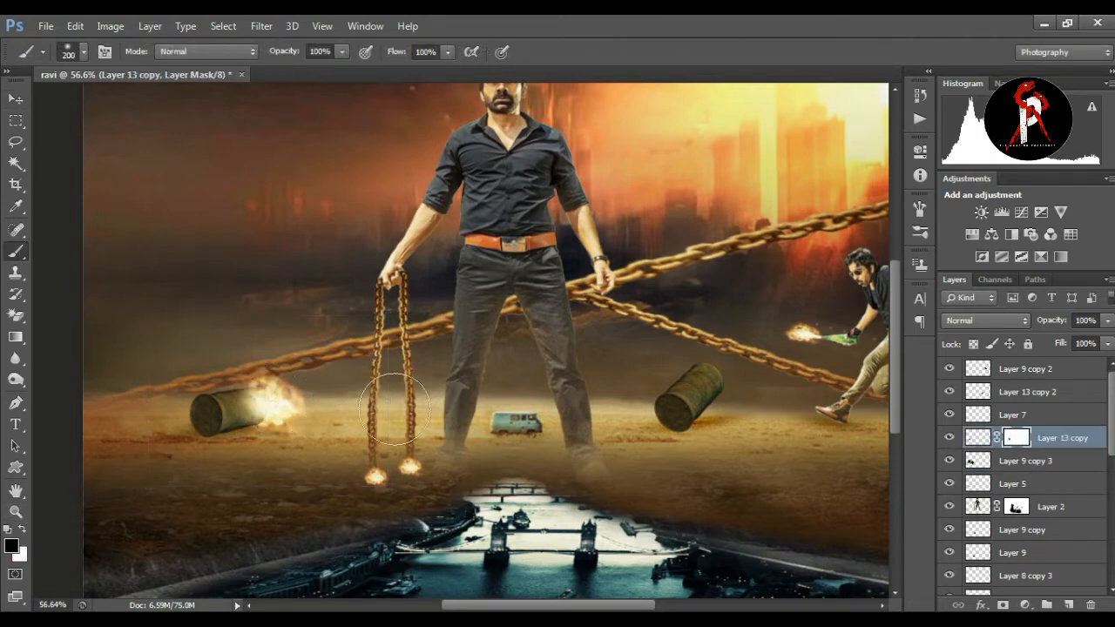
Add the black text DENGER in 51.97 pt Impact to the left of the standing man's chest.
{"action": "left_click", "coordinate": [15, 512]}
{"action": "left_click_drag", "start_coordinate": [460, 374], "coordinate": [447, 351]}
{"action": "left_click", "coordinate": [17, 426]}
{"action": "left_click", "coordinate": [207, 250]}
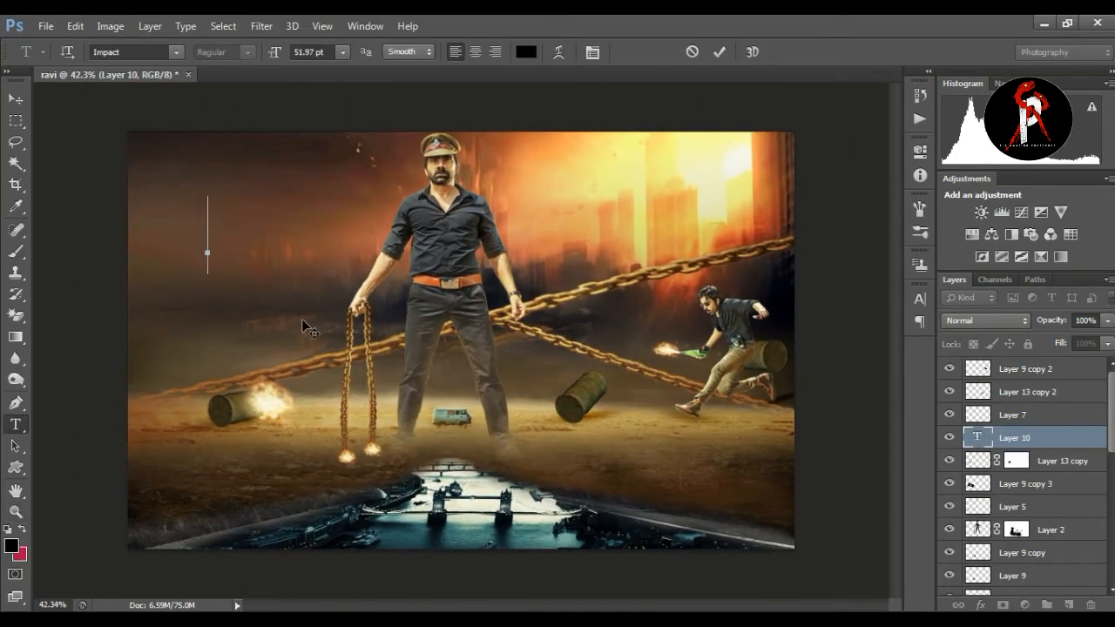
{"action": "type", "text": "DENGER"}
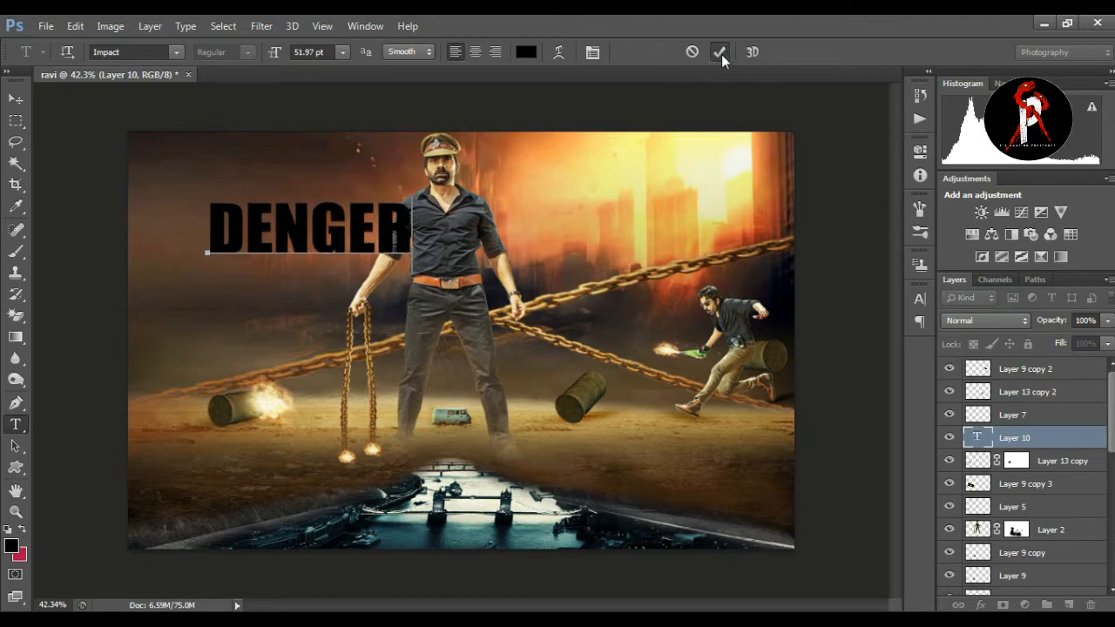
{"action": "left_click", "coordinate": [721, 56]}
Shrink the DENGER text and move it down over the left barrel.
{"action": "left_click", "coordinate": [18, 100]}
{"action": "left_click_drag", "start_coordinate": [412, 199], "coordinate": [313, 388]}
{"action": "left_click_drag", "start_coordinate": [333, 432], "coordinate": [267, 419]}
{"action": "left_click_drag", "start_coordinate": [239, 405], "coordinate": [295, 432]}
{"action": "left_click_drag", "start_coordinate": [323, 444], "coordinate": [284, 419]}
{"action": "key", "text": "Return"}
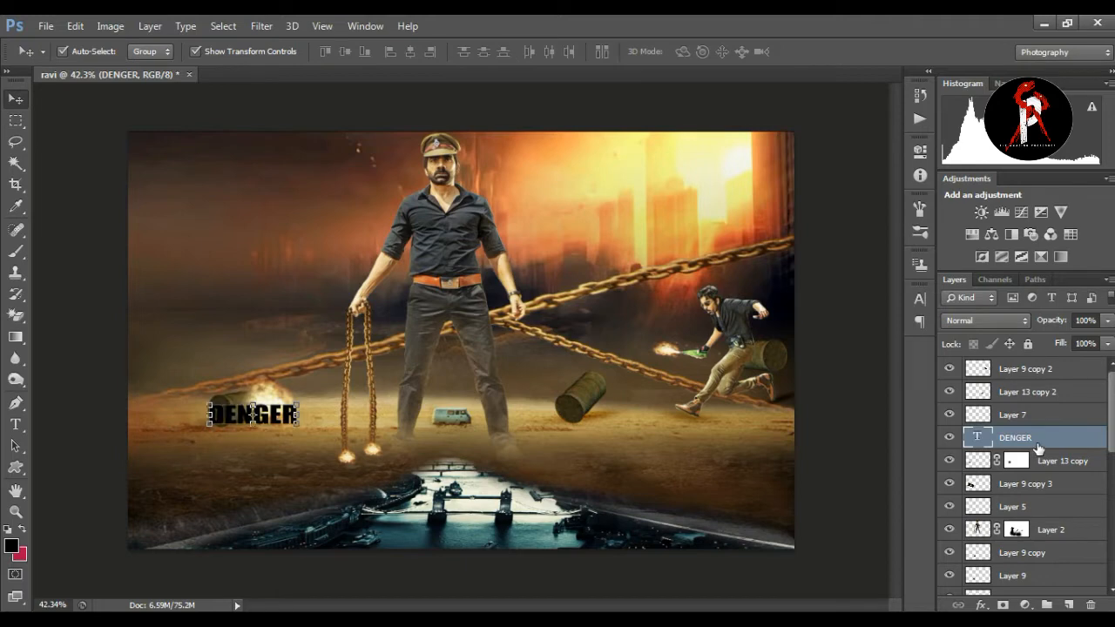
Scale the DENGER text to about 40% × 49%, rotate it about -16.3°, and skew it 12° along the barrel's side.
{"action": "left_click", "coordinate": [17, 512]}
{"action": "left_click_drag", "start_coordinate": [247, 393], "coordinate": [326, 363]}
{"action": "left_click", "coordinate": [15, 99]}
{"action": "left_click", "coordinate": [397, 427]}
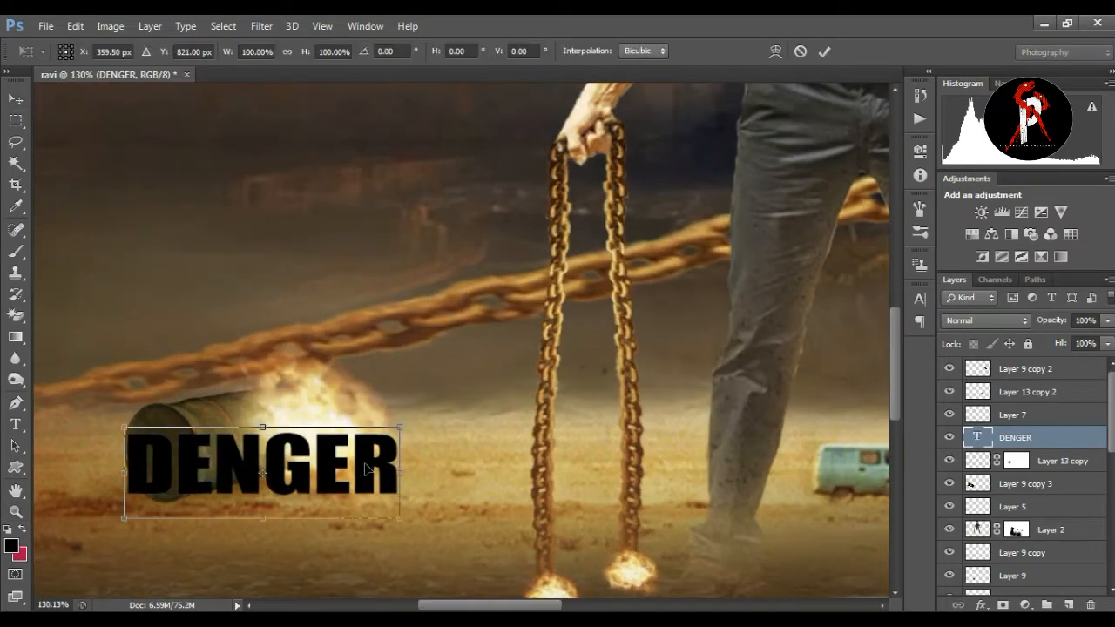
{"action": "left_click_drag", "start_coordinate": [388, 442], "coordinate": [401, 435]}
{"action": "left_click_drag", "start_coordinate": [418, 510], "coordinate": [309, 436]}
{"action": "left_click_drag", "start_coordinate": [350, 413], "coordinate": [302, 395]}
{"action": "left_click_drag", "start_coordinate": [208, 477], "coordinate": [212, 440]}
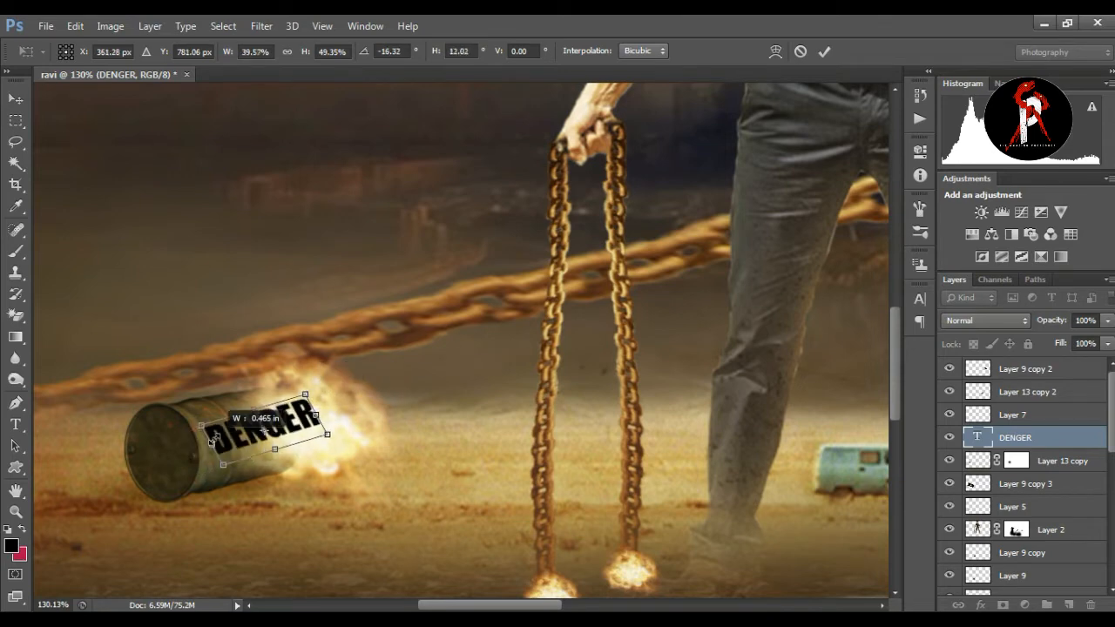
Fit the DENGER text's corner to the barrel and move its layer directly below the flame, Layer 9 copy 3.
{"action": "left_click_drag", "start_coordinate": [329, 434], "coordinate": [303, 422]}
{"action": "key", "text": "Escape"}
{"action": "key", "text": "ctrl+t"}
{"action": "key", "text": "Return"}
{"action": "left_click_drag", "start_coordinate": [1036, 437], "coordinate": [1045, 492]}
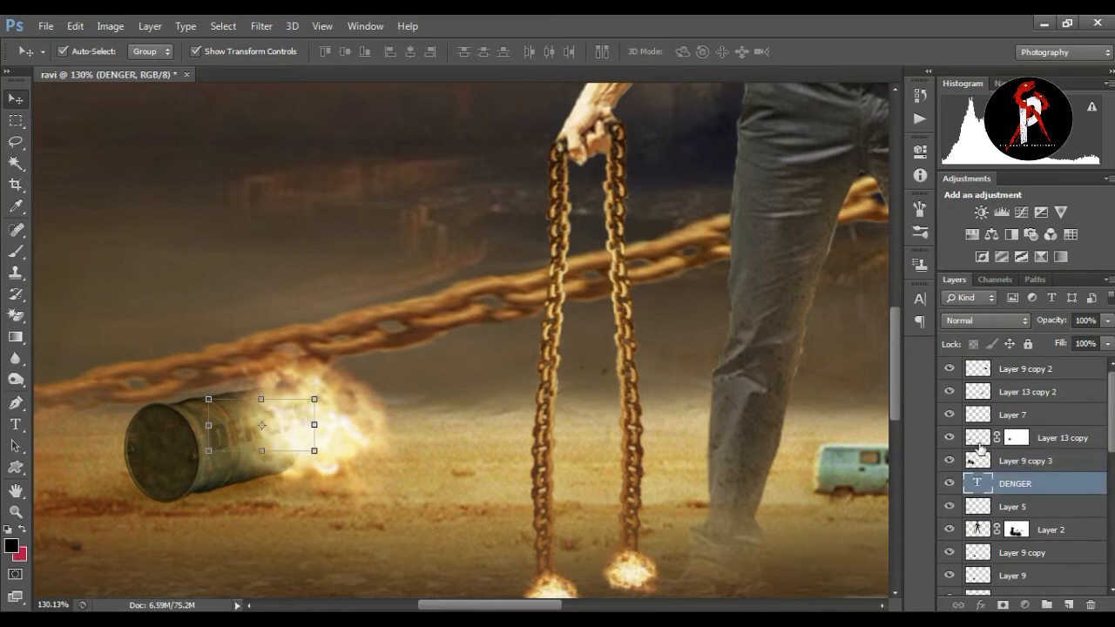
Move the DENGER text layer above the flame, Layer 9 copy 3, and nudge the text slightly down on the barrel.
{"action": "right_click", "coordinate": [1016, 437]}
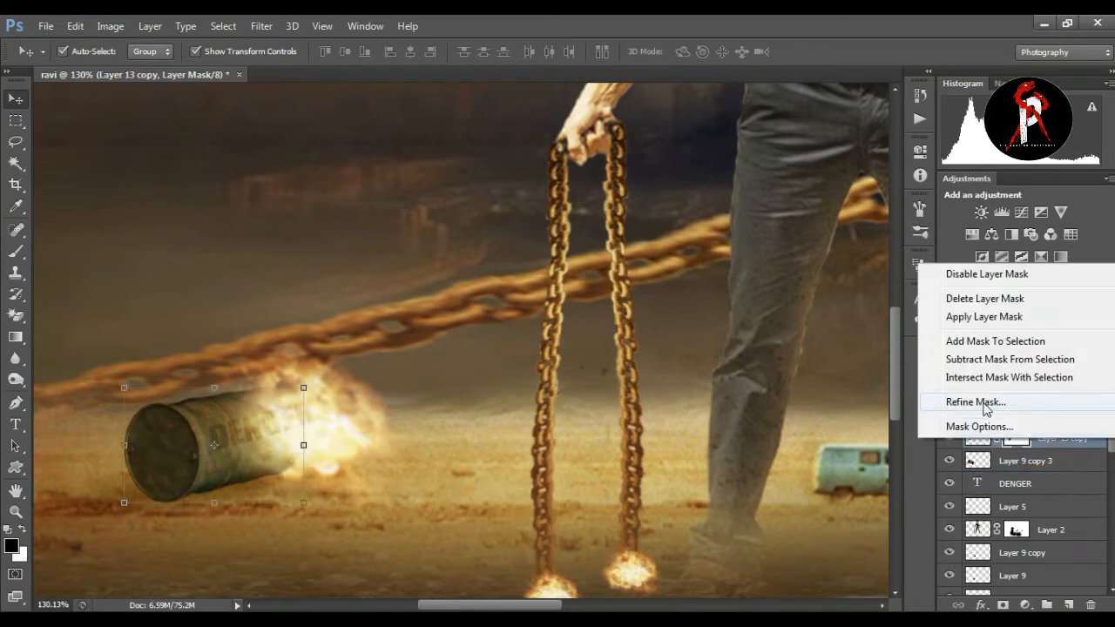
{"action": "left_click", "coordinate": [974, 277]}
{"action": "left_click", "coordinate": [1015, 438]}
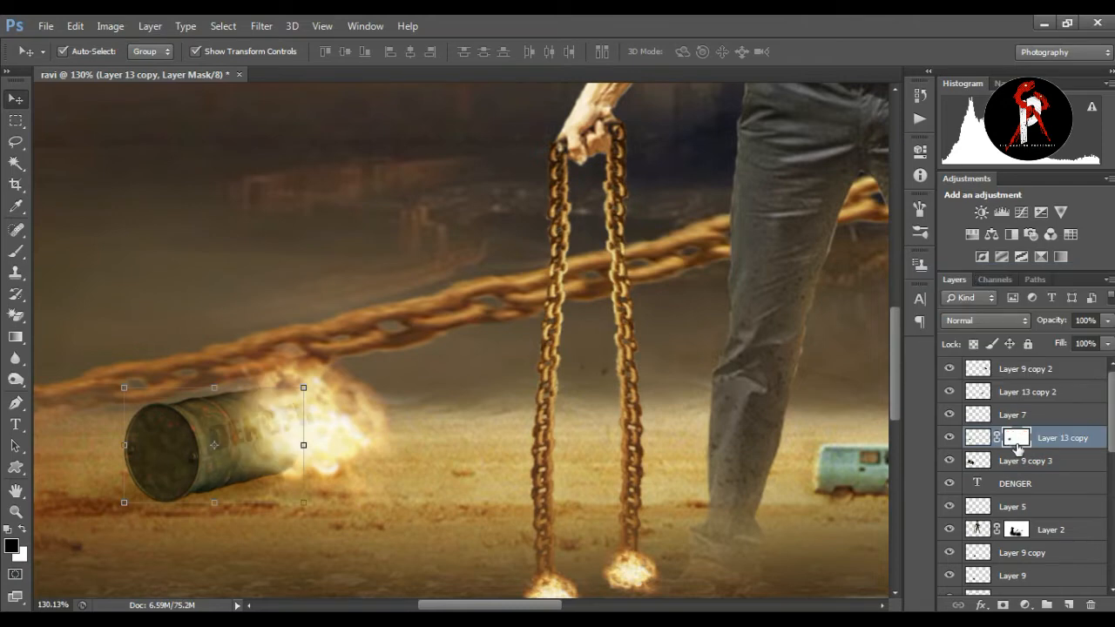
{"action": "left_click_drag", "start_coordinate": [1003, 487], "coordinate": [1021, 464]}
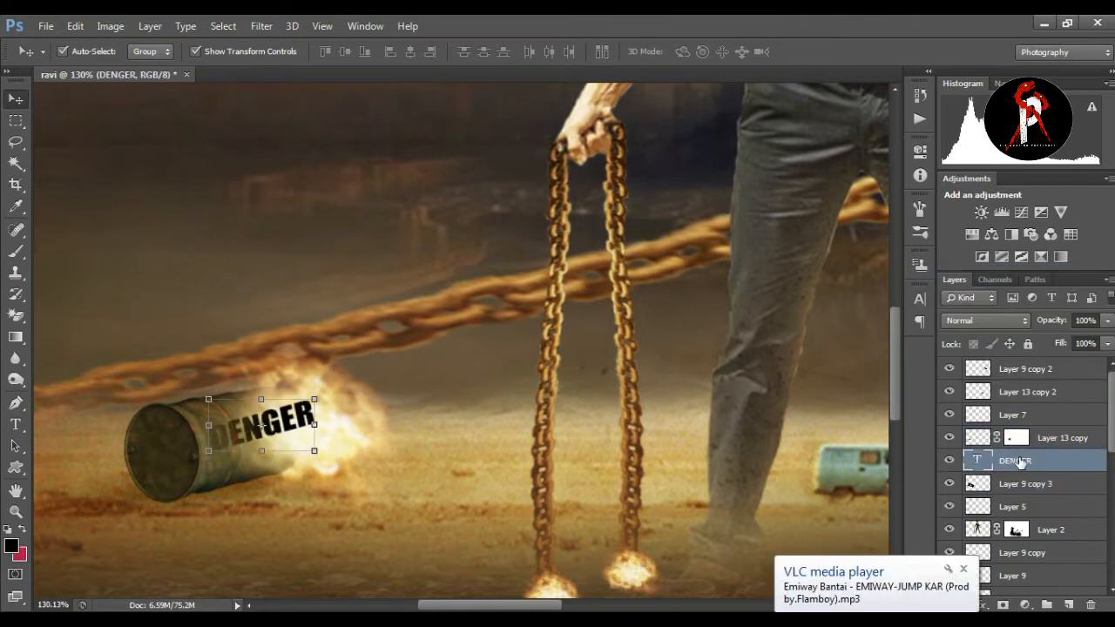
{"action": "left_click", "coordinate": [210, 398]}
{"action": "mouse_move", "coordinate": [283, 420]}
{"action": "left_mouse_down"}
{"action": "mouse_move", "coordinate": [329, 413]}
{"action": "mouse_move", "coordinate": [283, 422]}
{"action": "left_mouse_up"}
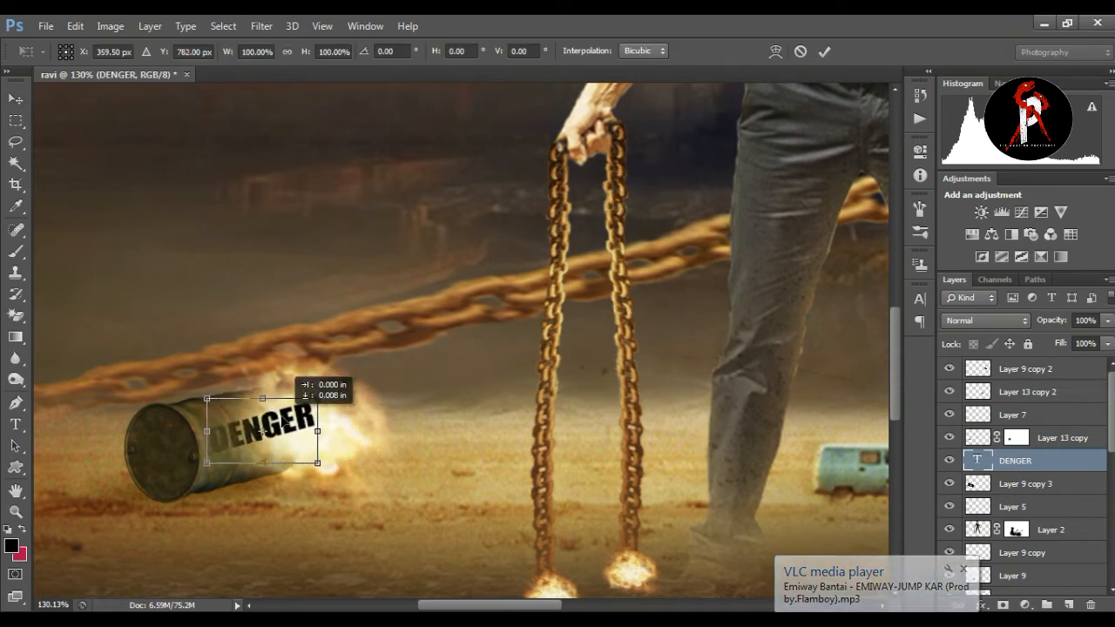
{"action": "key", "text": "Return"}
Set the DENGER text layer's blend mode to Linear Light.
{"action": "left_click", "coordinate": [986, 321]}
{"action": "left_click", "coordinate": [975, 170]}
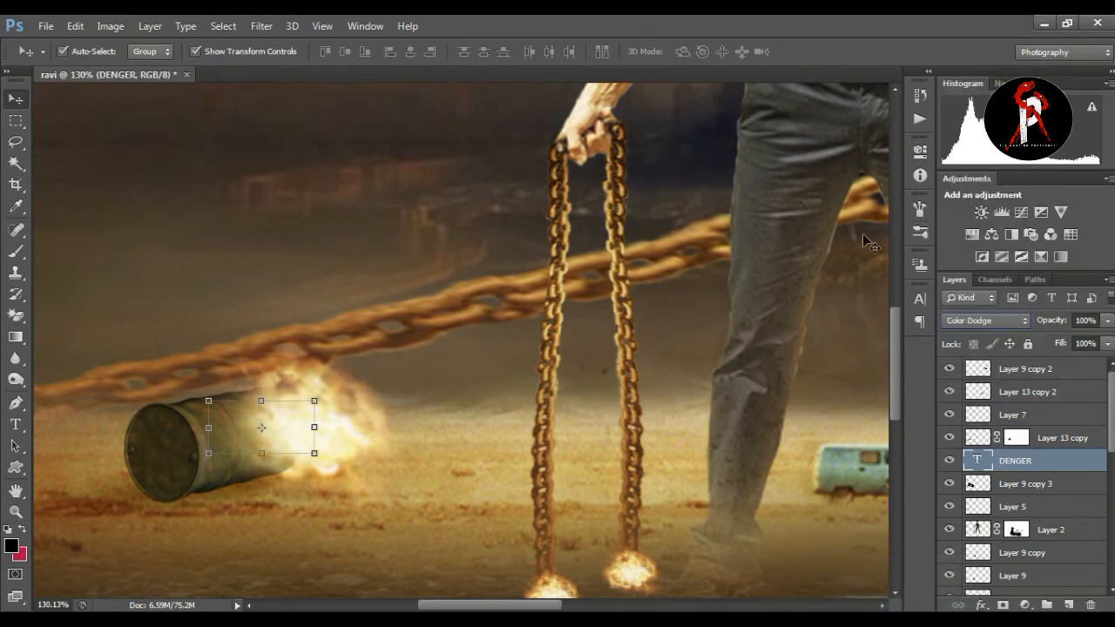
{"action": "key", "text": "shift+plus"}
{"action": "key", "text": "shift+minus"}
{"action": "key", "text": "shift+minus"}
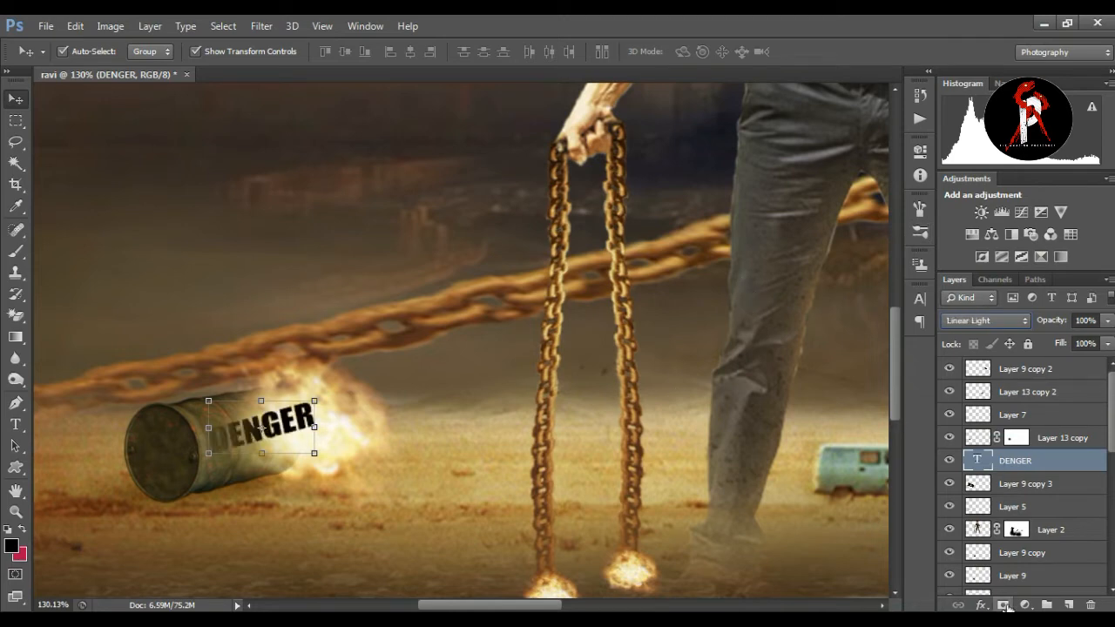
Add a layer mask to the DENGER text and paint black with a smaller brush to fade its last letters into the flame.
{"action": "left_click", "coordinate": [1003, 604]}
{"action": "left_click", "coordinate": [16, 251]}
{"action": "key", "text": "bracketleft"}
{"action": "key", "text": "bracketleft"}
{"action": "key", "text": "bracketleft"}
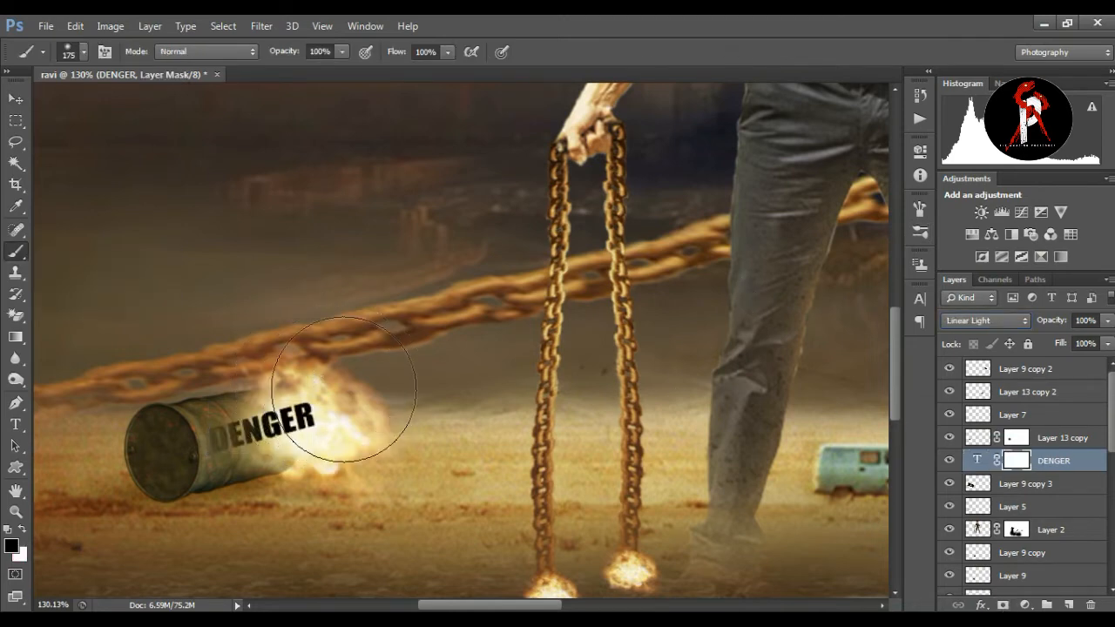
{"action": "left_click", "coordinate": [317, 413]}
Duplicate the DENGER text and its flame onto the middle barrel and move both copies above the barrel's layer, Layer 13 copy 2.
{"action": "left_click", "coordinate": [18, 511]}
{"action": "left_click_drag", "start_coordinate": [558, 383], "coordinate": [419, 343]}
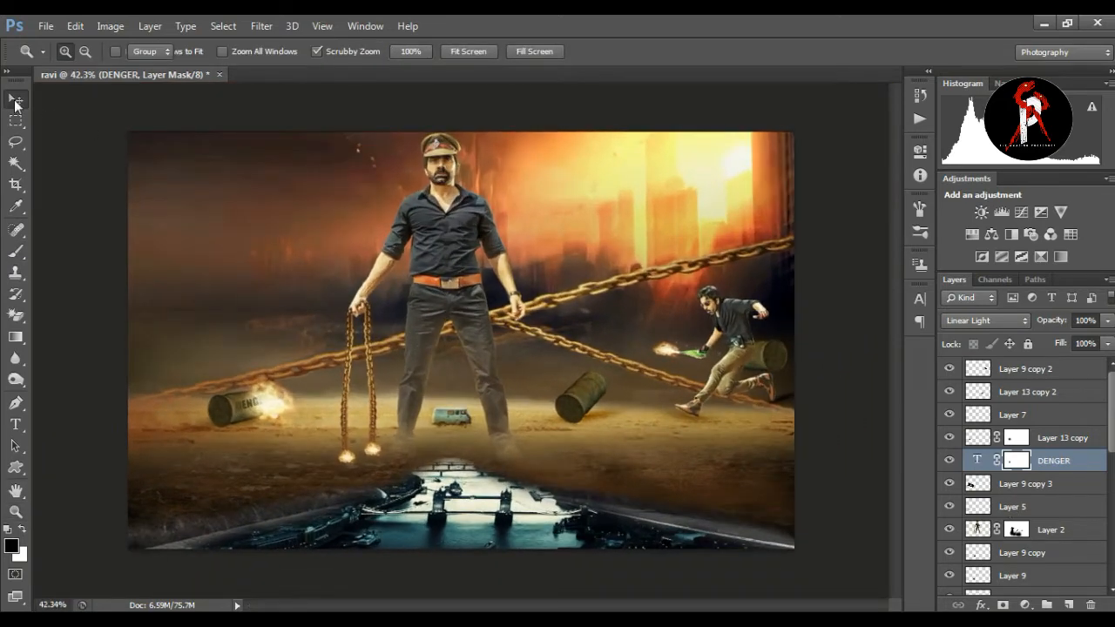
{"action": "left_click", "coordinate": [15, 102]}
{"action": "left_click", "coordinate": [1052, 485], "text": "shift"}
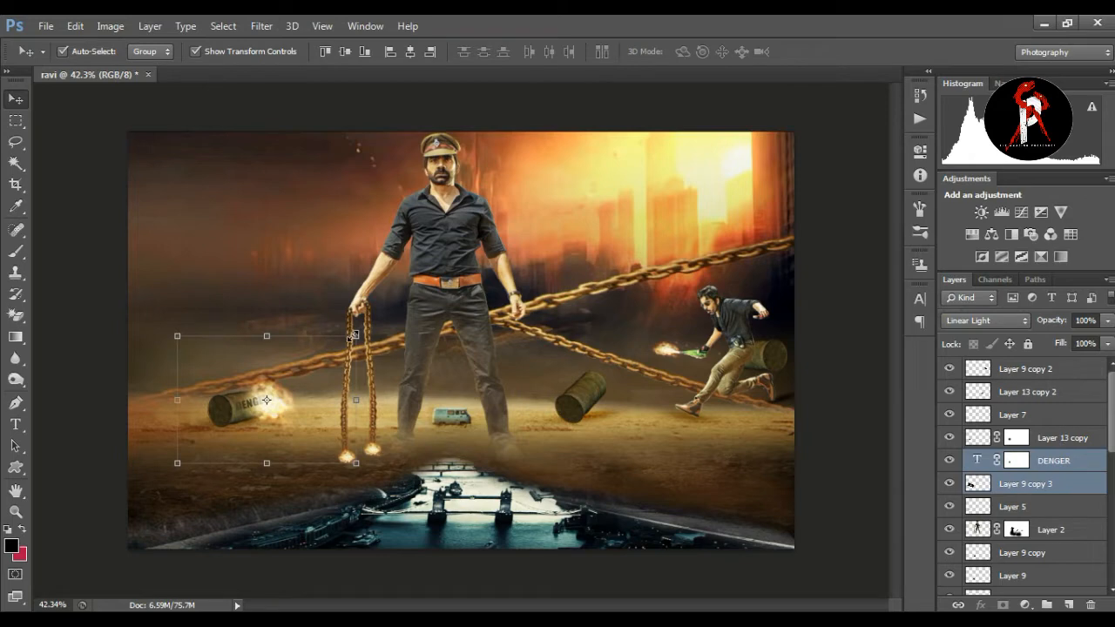
{"action": "left_click_drag", "start_coordinate": [333, 372], "coordinate": [622, 411]}
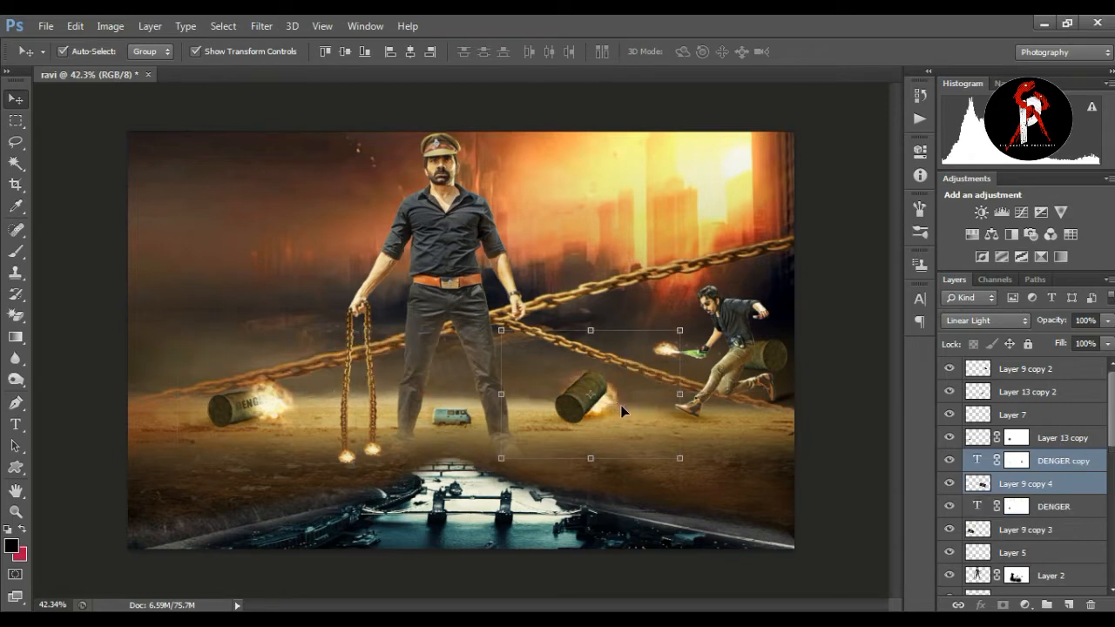
{"action": "left_click_drag", "start_coordinate": [1069, 484], "coordinate": [1068, 394]}
{"action": "left_click", "coordinate": [1064, 439]}
{"action": "left_click", "coordinate": [16, 512]}
{"action": "mouse_move", "coordinate": [593, 398]}
{"action": "left_mouse_down"}
{"action": "mouse_move", "coordinate": [675, 373]}
{"action": "mouse_move", "coordinate": [862, 400]}
{"action": "left_mouse_up"}
{"action": "left_click", "coordinate": [949, 461]}
{"action": "left_click", "coordinate": [949, 460]}
{"action": "left_click", "coordinate": [949, 438]}
{"action": "left_click", "coordinate": [949, 438]}
{"action": "left_click", "coordinate": [16, 100]}
{"action": "mouse_move", "coordinate": [579, 446]}
{"action": "left_mouse_down"}
{"action": "mouse_move", "coordinate": [542, 459]}
{"action": "mouse_move", "coordinate": [548, 474]}
{"action": "mouse_move", "coordinate": [566, 457]}
{"action": "left_mouse_up"}
{"action": "left_click", "coordinate": [800, 52]}
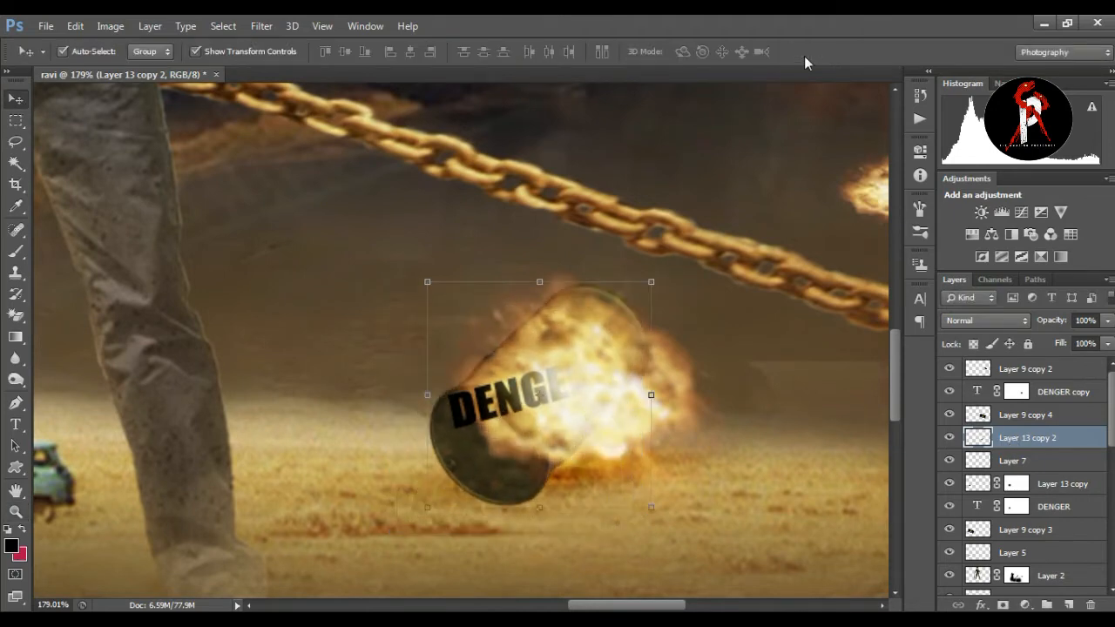
Move the copied flame over the middle barrel's far end and rotate the DENGER copy text to run along the barrel's side.
{"action": "left_click", "coordinate": [1010, 420]}
{"action": "left_click", "coordinate": [1055, 393], "text": "ctrl"}
{"action": "left_click", "coordinate": [203, 112]}
{"action": "left_click_drag", "start_coordinate": [593, 347], "coordinate": [621, 288]}
{"action": "left_click", "coordinate": [824, 51]}
{"action": "left_click", "coordinate": [1016, 391]}
{"action": "key", "text": "ctrl+t"}
{"action": "left_click_drag", "start_coordinate": [614, 371], "coordinate": [623, 366]}
{"action": "key", "text": "Return"}
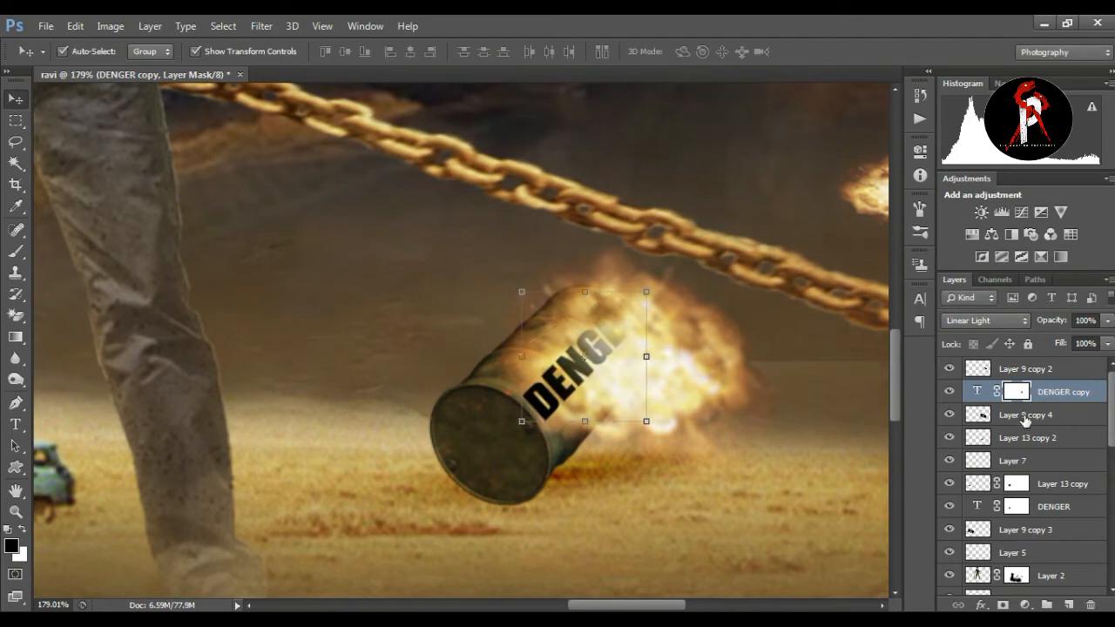
Add a layer mask to the middle barrel, Layer 13 copy 2, and paint away its far end behind the flame.
{"action": "left_click", "coordinate": [974, 368]}
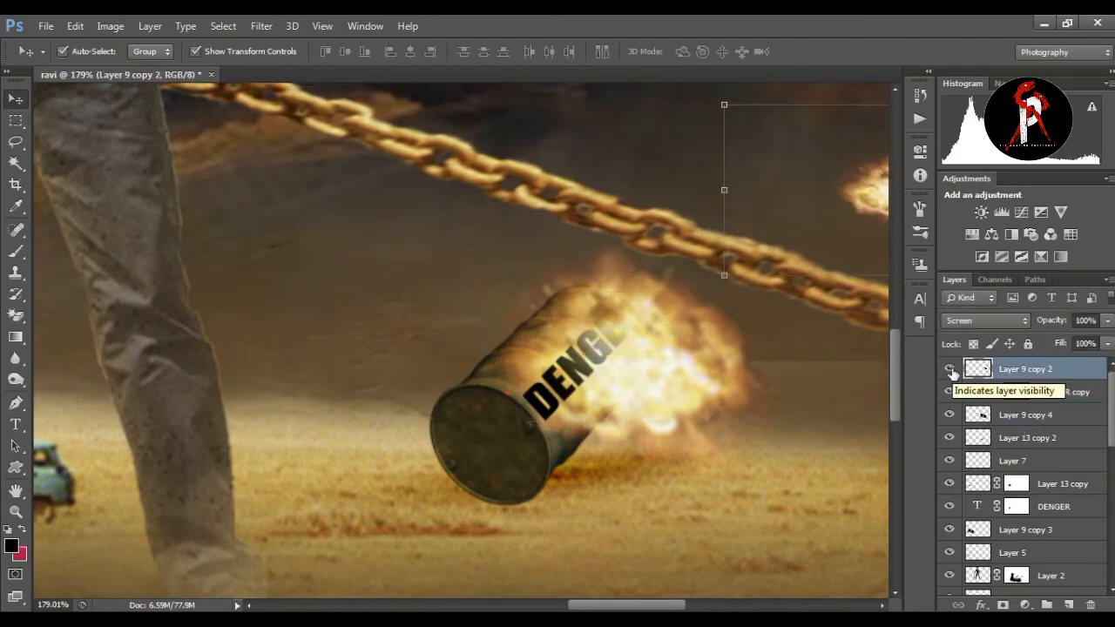
{"action": "left_click", "coordinate": [949, 438]}
{"action": "left_click", "coordinate": [949, 438]}
{"action": "left_click", "coordinate": [1015, 437]}
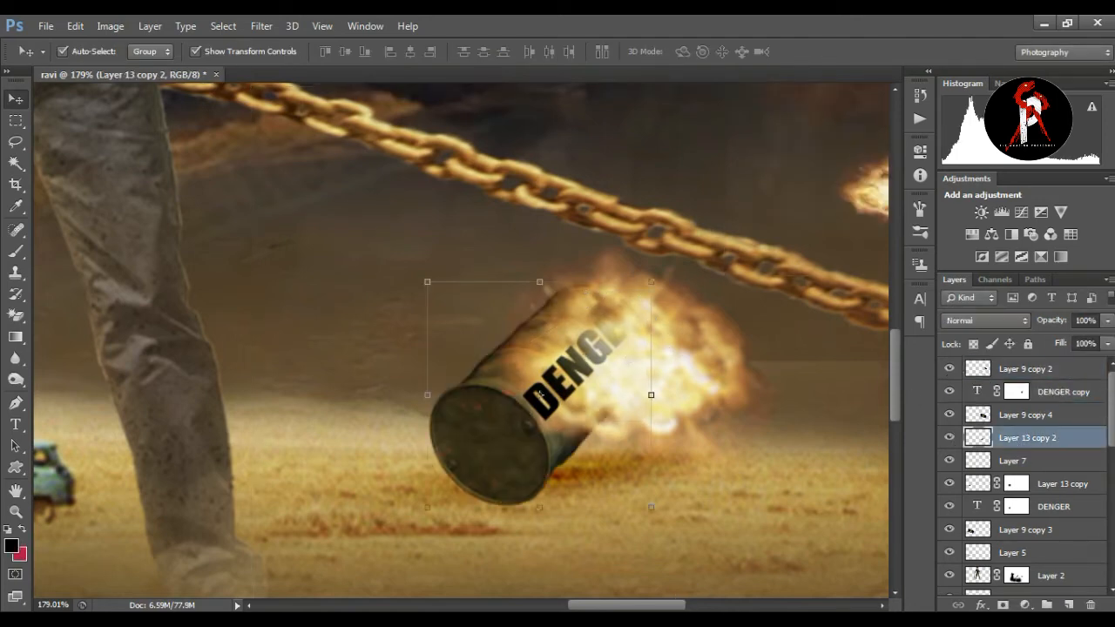
{"action": "left_click", "coordinate": [1002, 604]}
{"action": "left_click", "coordinate": [16, 251]}
{"action": "left_click", "coordinate": [556, 279]}
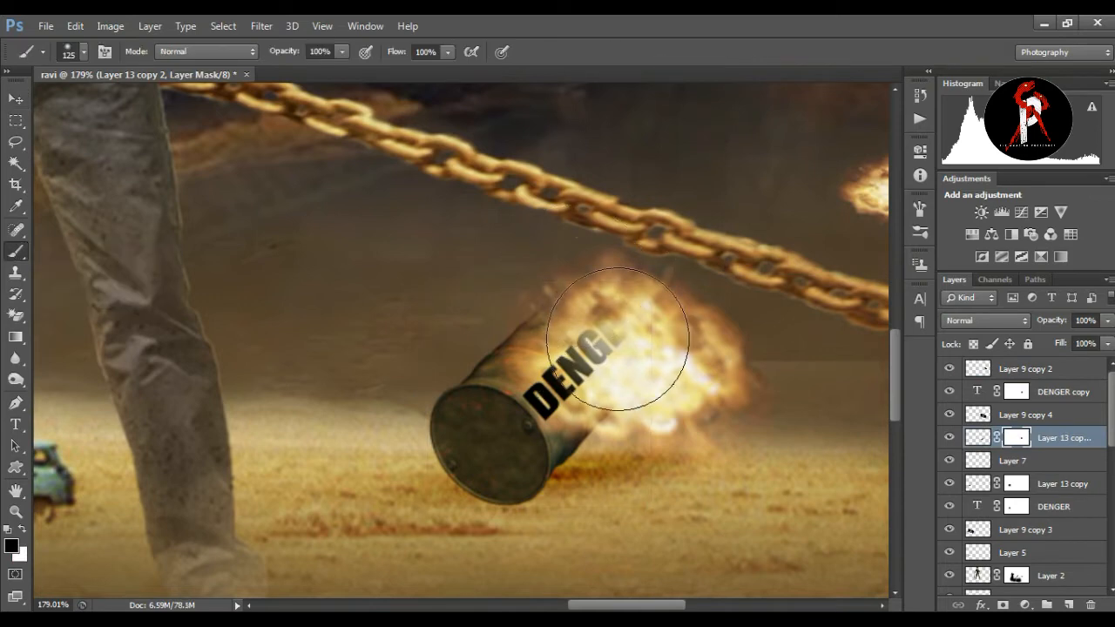
Duplicate the DENGER copy text onto the barrel behind the running man and rotate it to follow that barrel.
{"action": "left_click", "coordinate": [16, 511]}
{"action": "key", "text": "ctrl+0"}
{"action": "left_click_drag", "start_coordinate": [571, 258], "coordinate": [568, 256]}
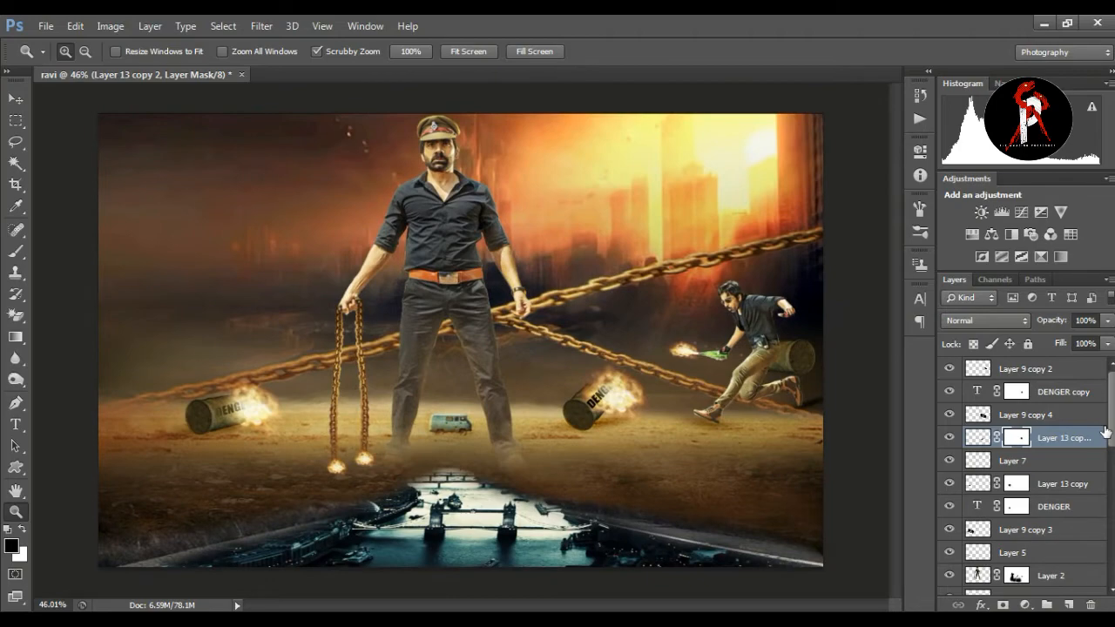
{"action": "left_click_drag", "start_coordinate": [809, 384], "coordinate": [838, 382]}
{"action": "key", "text": "v"}
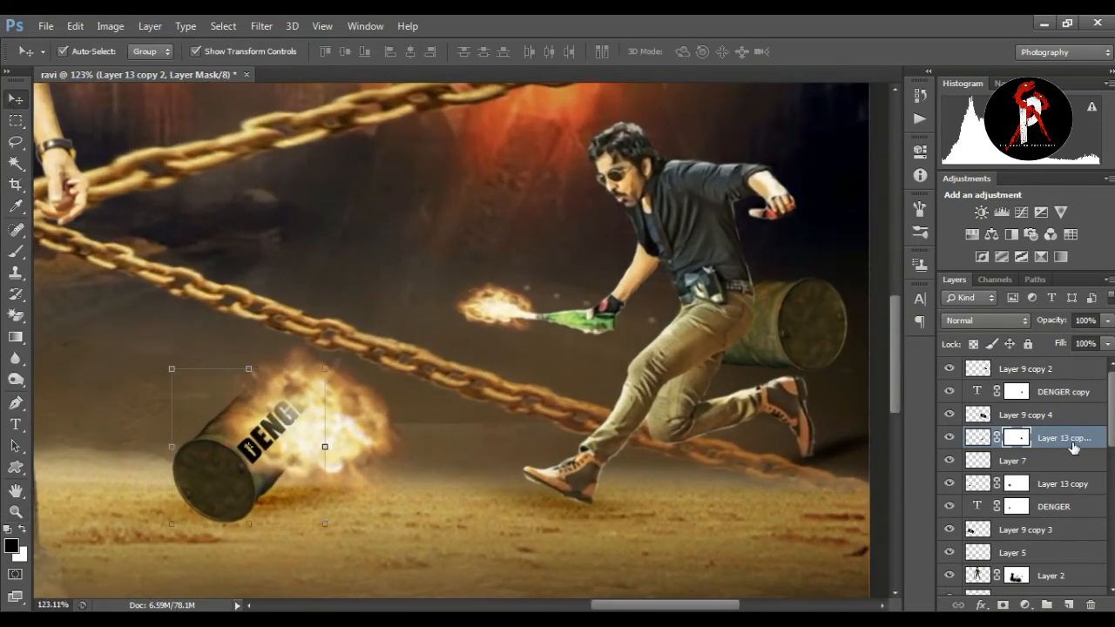
{"action": "left_click", "coordinate": [1062, 393]}
{"action": "left_click_drag", "start_coordinate": [283, 418], "coordinate": [781, 305]}
{"action": "key", "text": "ctrl+t"}
{"action": "left_click_drag", "start_coordinate": [846, 255], "coordinate": [859, 331]}
{"action": "left_click_drag", "start_coordinate": [808, 330], "coordinate": [791, 335]}
{"action": "key", "text": "Return"}
Delete the layer mask from DENGER copy 2 and move its layer directly below the running man, Layer 1.
{"action": "right_click", "coordinate": [1016, 388]}
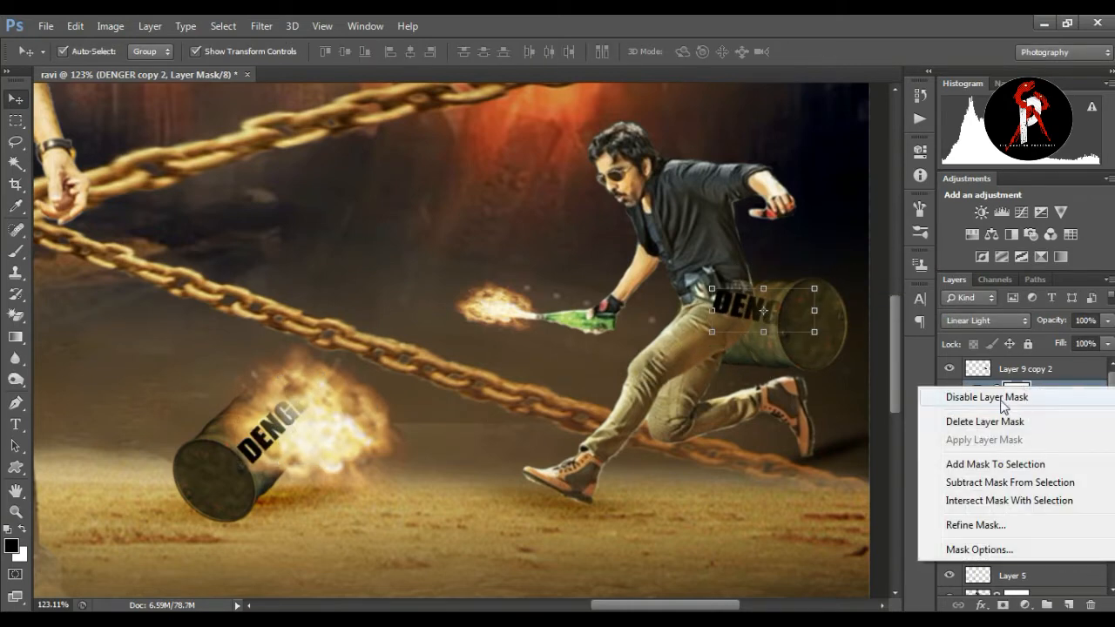
{"action": "left_click", "coordinate": [999, 421]}
{"action": "left_click_drag", "start_coordinate": [1053, 393], "coordinate": [1061, 566]}
{"action": "scroll", "coordinate": [1062, 557], "scroll_direction": "down", "scroll_amount": 3}
{"action": "left_click_drag", "start_coordinate": [1077, 425], "coordinate": [1055, 505]}
Fit the DENGER copy 2 text to the barrel behind the running man, scaled to about 94% × 99% and rotated about -3.9°.
{"action": "left_click_drag", "start_coordinate": [816, 335], "coordinate": [777, 347]}
{"action": "left_click_drag", "start_coordinate": [809, 287], "coordinate": [803, 281]}
{"action": "left_click_drag", "start_coordinate": [767, 327], "coordinate": [769, 323]}
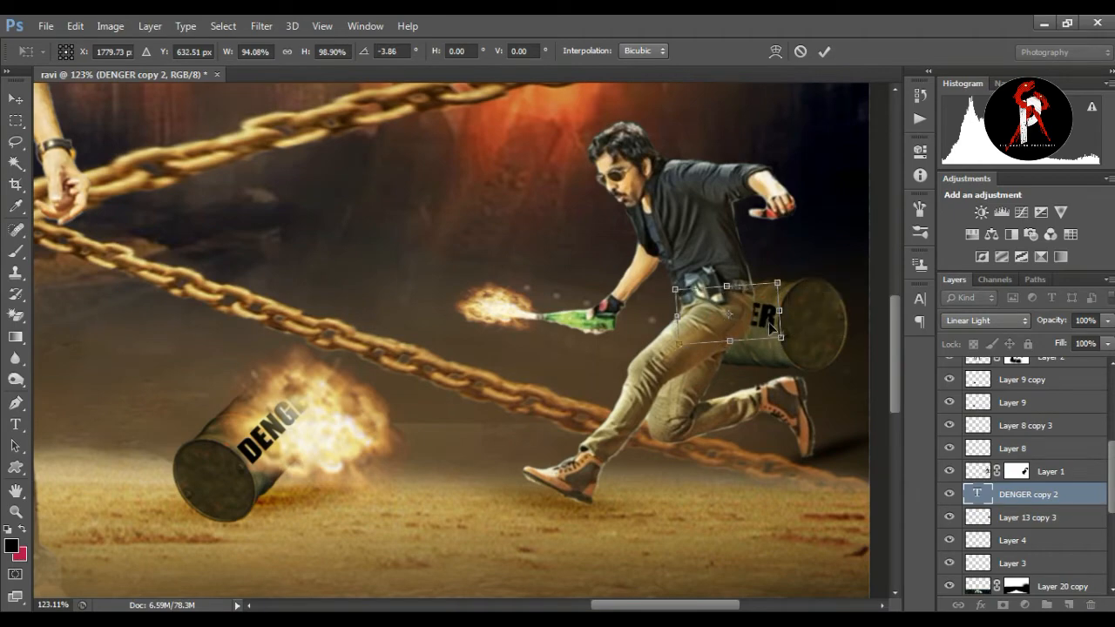
{"action": "key", "text": "Return"}
Add a new layer above Layer 9 copy 2 and draw black-to-transparent gradients upward from the image's lower edge.
{"action": "key", "text": "z"}
{"action": "left_click_drag", "start_coordinate": [875, 167], "coordinate": [677, 380]}
{"action": "scroll", "coordinate": [1058, 380], "scroll_direction": "up", "scroll_amount": 5}
{"action": "left_click", "coordinate": [1057, 373]}
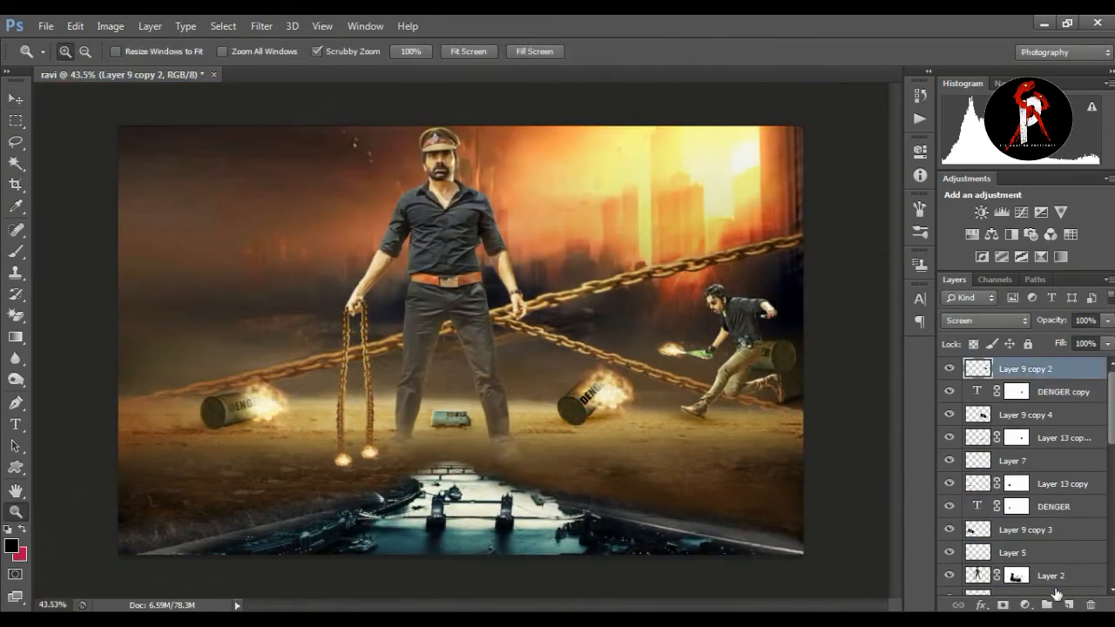
{"action": "left_click", "coordinate": [1067, 605]}
{"action": "left_click", "coordinate": [16, 337]}
{"action": "left_click_drag", "start_coordinate": [460, 564], "coordinate": [478, 513]}
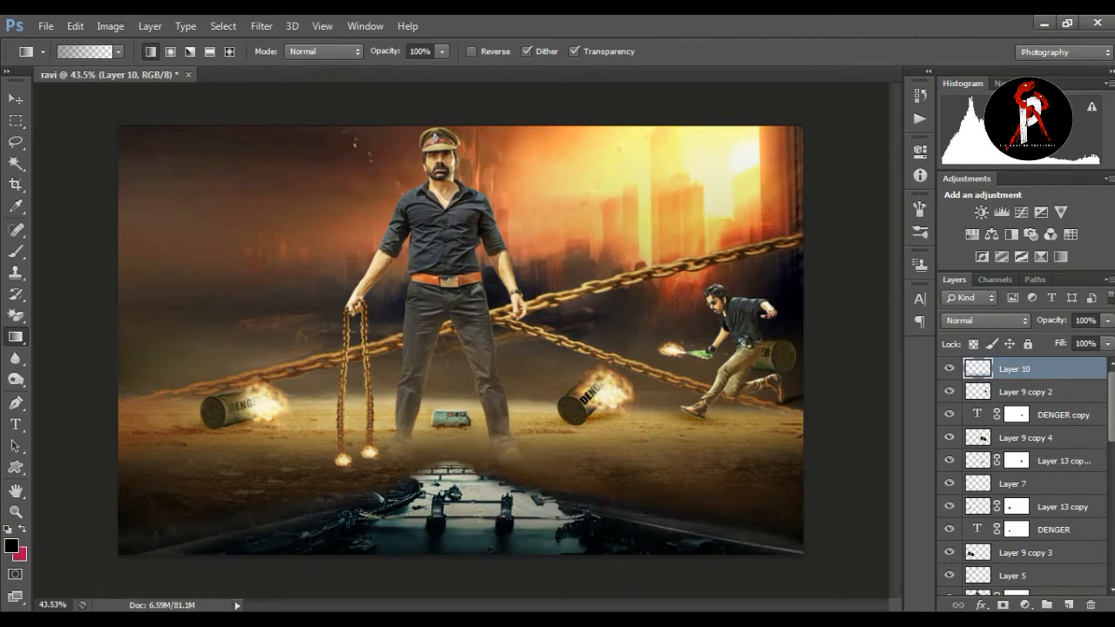
{"action": "left_click_drag", "start_coordinate": [454, 362], "coordinate": [453, 362]}
Set the gradient layer, Layer 10, to Soft Light and compare the image with and without it.
{"action": "left_click", "coordinate": [986, 320]}
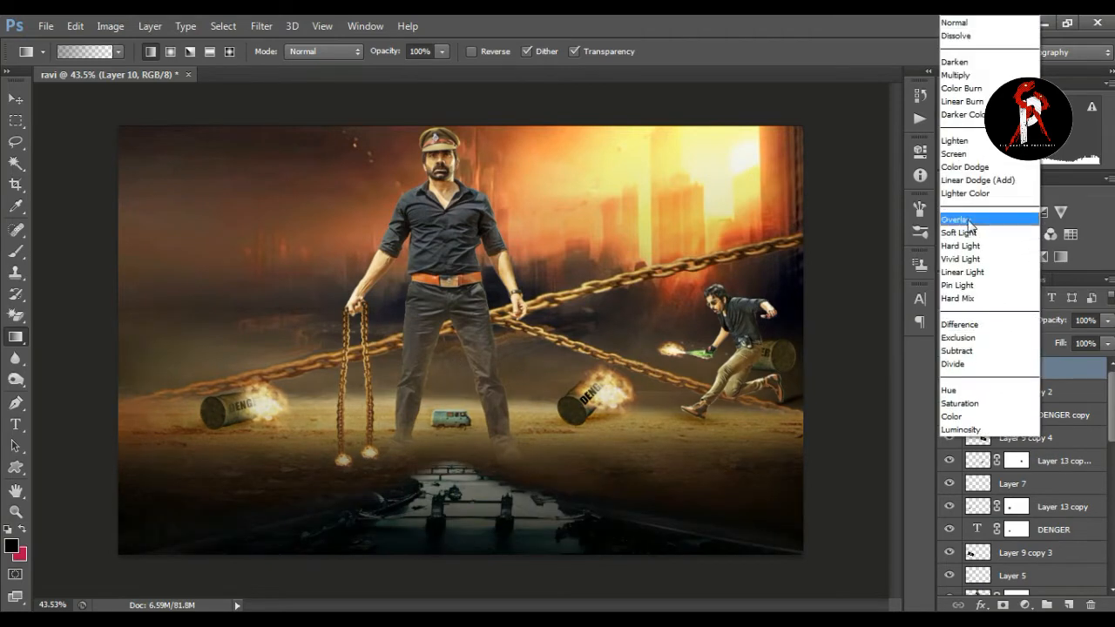
{"action": "left_click", "coordinate": [968, 220]}
{"action": "left_click", "coordinate": [950, 370]}
{"action": "left_click", "coordinate": [950, 369]}
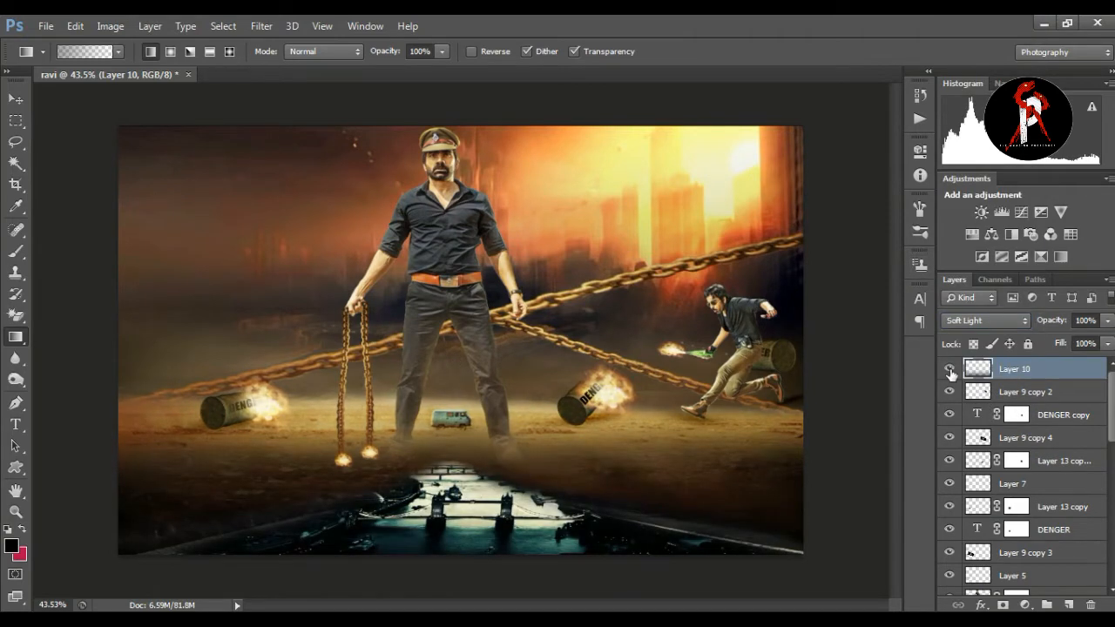
Add the black text SUPER STAR in 51.97 pt Impact above Layer 10, starting left of the standing man's shoulder.
{"action": "left_click", "coordinate": [16, 100]}
{"action": "left_click", "coordinate": [80, 215]}
{"action": "left_click", "coordinate": [16, 512]}
{"action": "left_click_drag", "start_coordinate": [410, 265], "coordinate": [407, 264]}
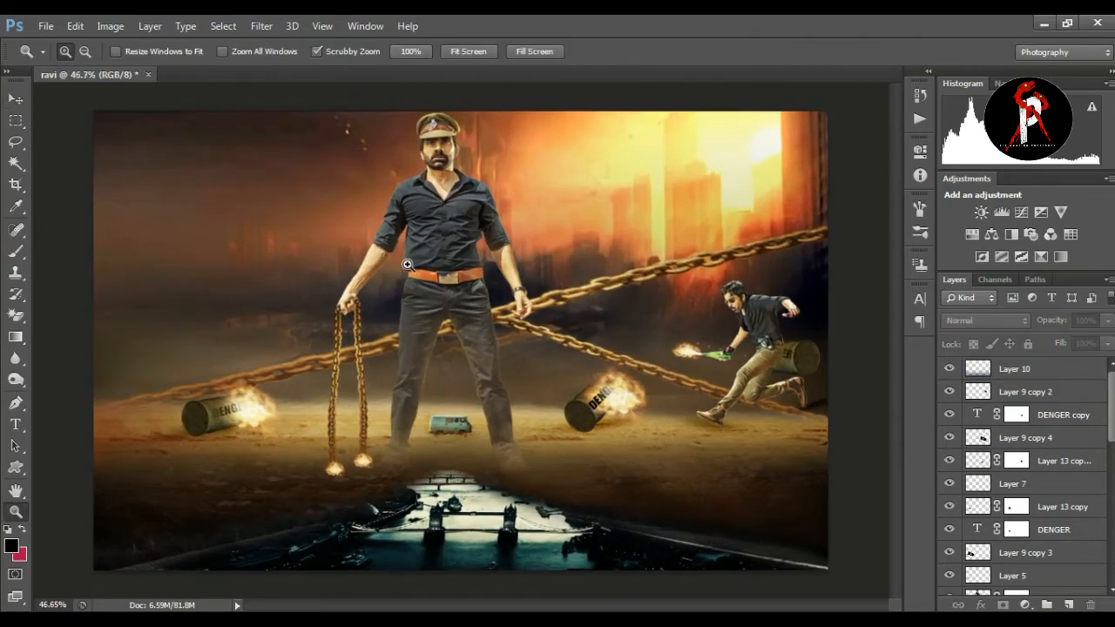
{"action": "left_click", "coordinate": [1014, 369]}
{"action": "left_click", "coordinate": [15, 424]}
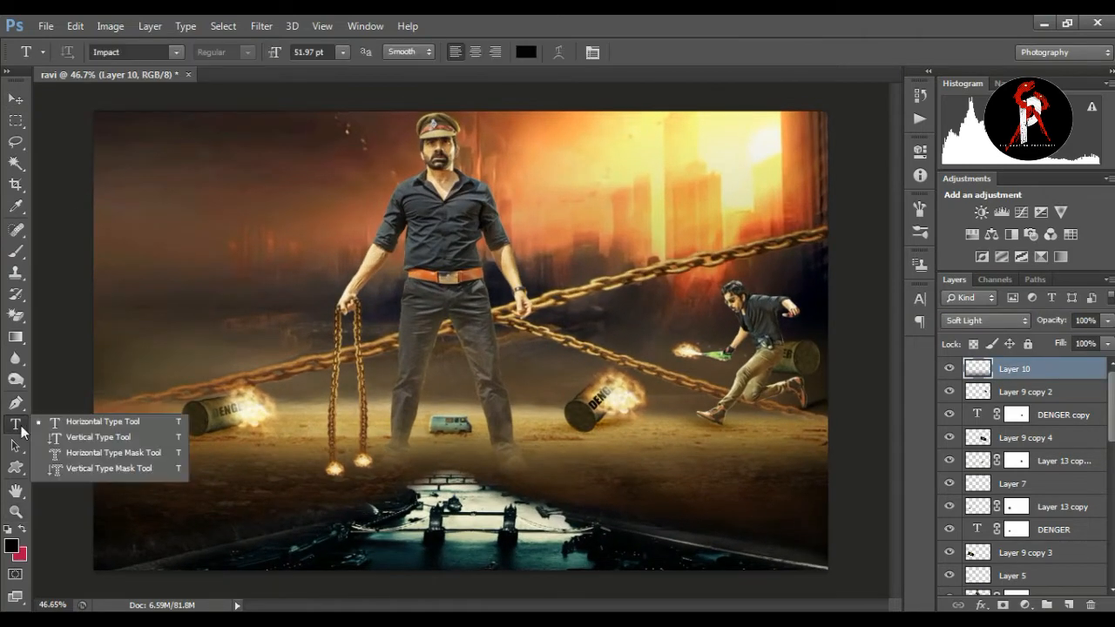
{"action": "left_click", "coordinate": [179, 226]}
{"action": "type", "text": "SY"}
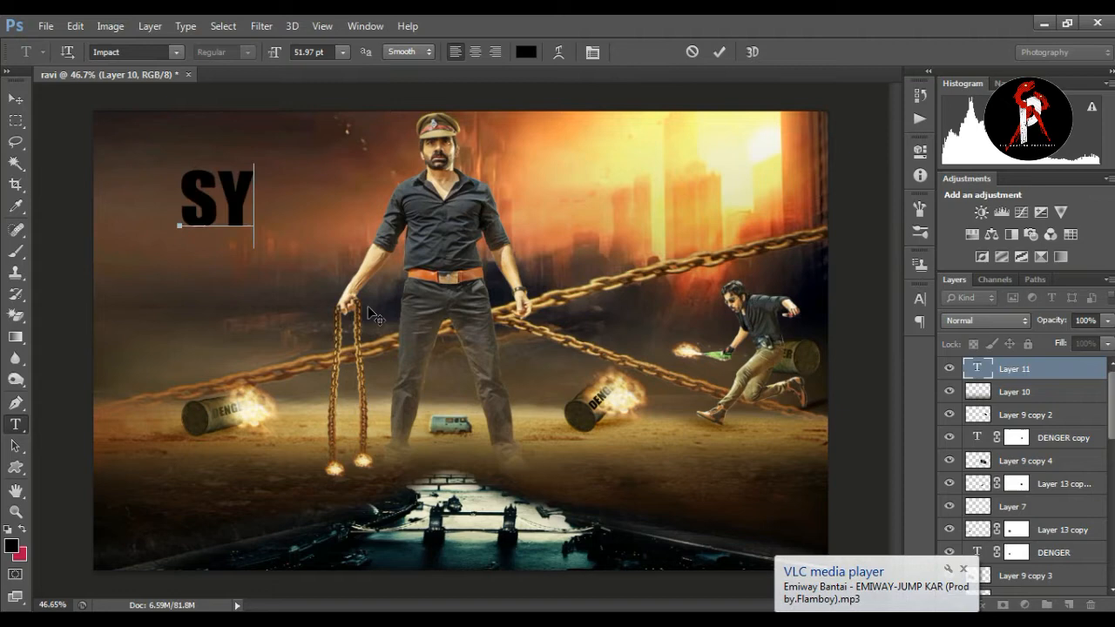
{"action": "key", "text": "BackSpace"}
{"action": "type", "text": "UPER"}
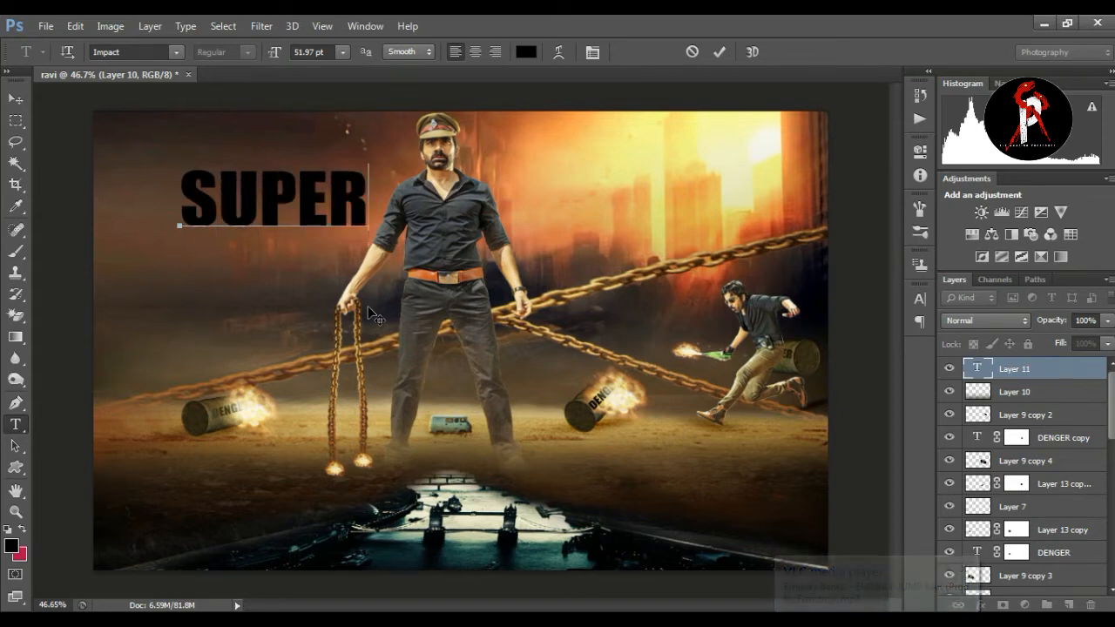
{"action": "type", "text": " STAR"}
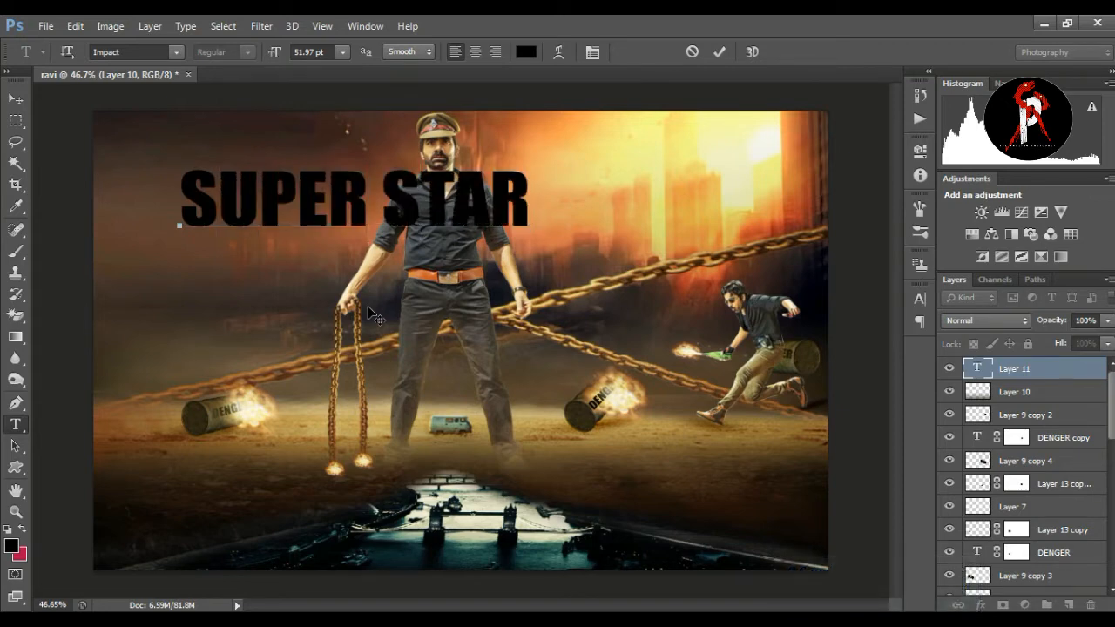
{"action": "left_click", "coordinate": [720, 51]}
Scale the SUPER STAR text to about 73% × 82% and fit it between the image's left edge and the standing man.
{"action": "key", "text": "v"}
{"action": "key", "text": "ctrl+t"}
{"action": "left_click_drag", "start_coordinate": [520, 256], "coordinate": [488, 244]}
{"action": "left_click_drag", "start_coordinate": [449, 199], "coordinate": [331, 231]}
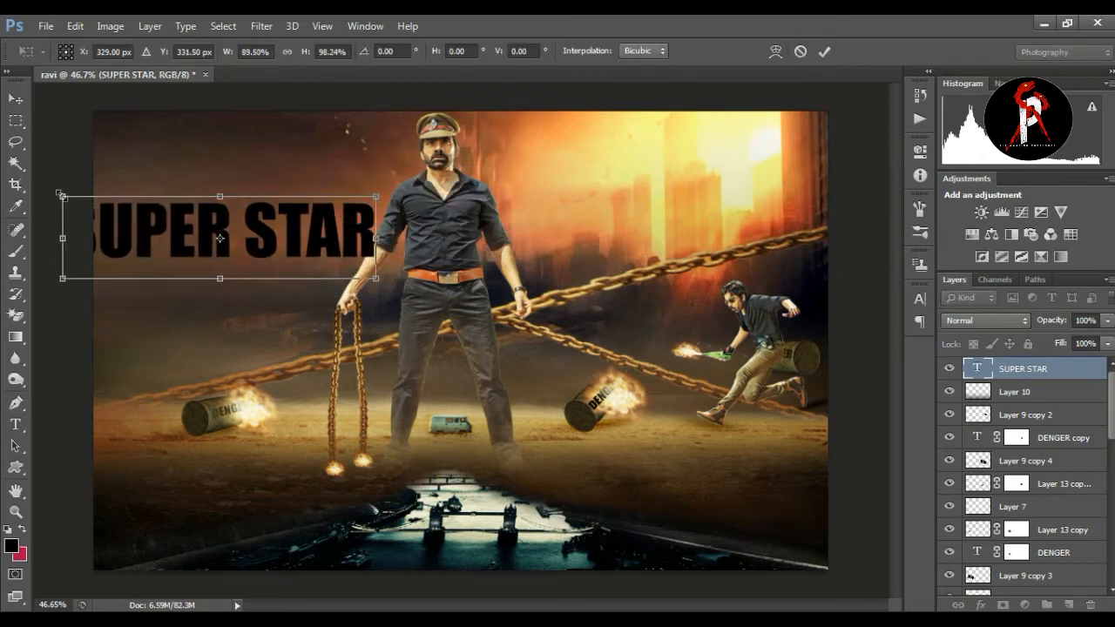
{"action": "left_click_drag", "start_coordinate": [62, 196], "coordinate": [106, 193]}
{"action": "left_click_drag", "start_coordinate": [375, 278], "coordinate": [361, 243]}
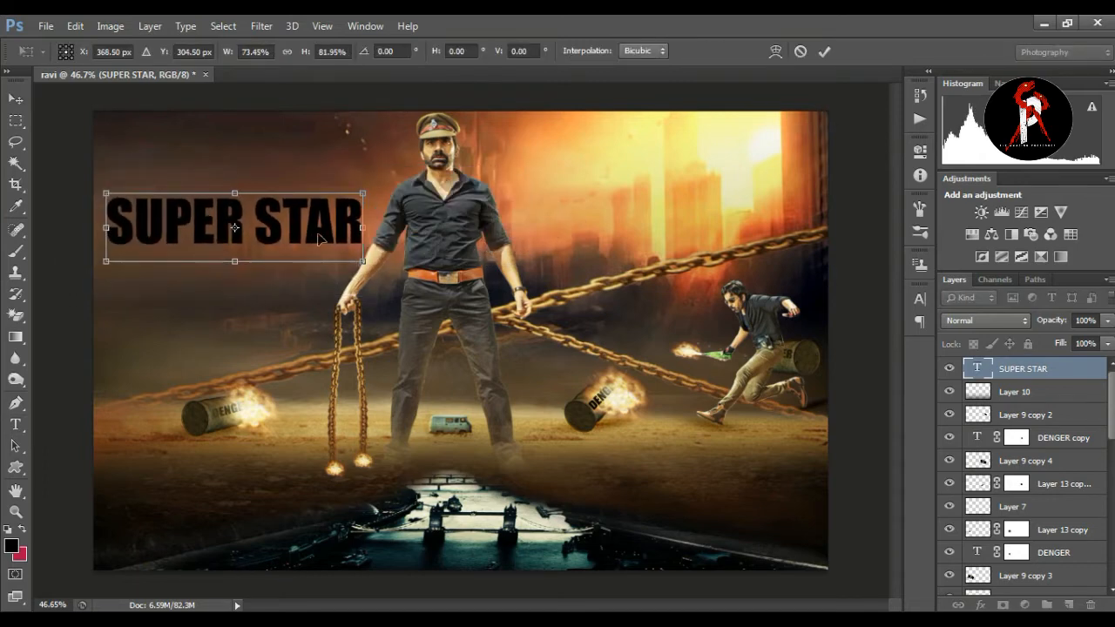
{"action": "key", "text": "Return"}
Add the black text RAVI TEJA in 51.97 pt Impact over the bright sky to the right of the standing man.
{"action": "left_click", "coordinate": [16, 424]}
{"action": "left_click", "coordinate": [596, 199]}
{"action": "type", "text": "RA"}
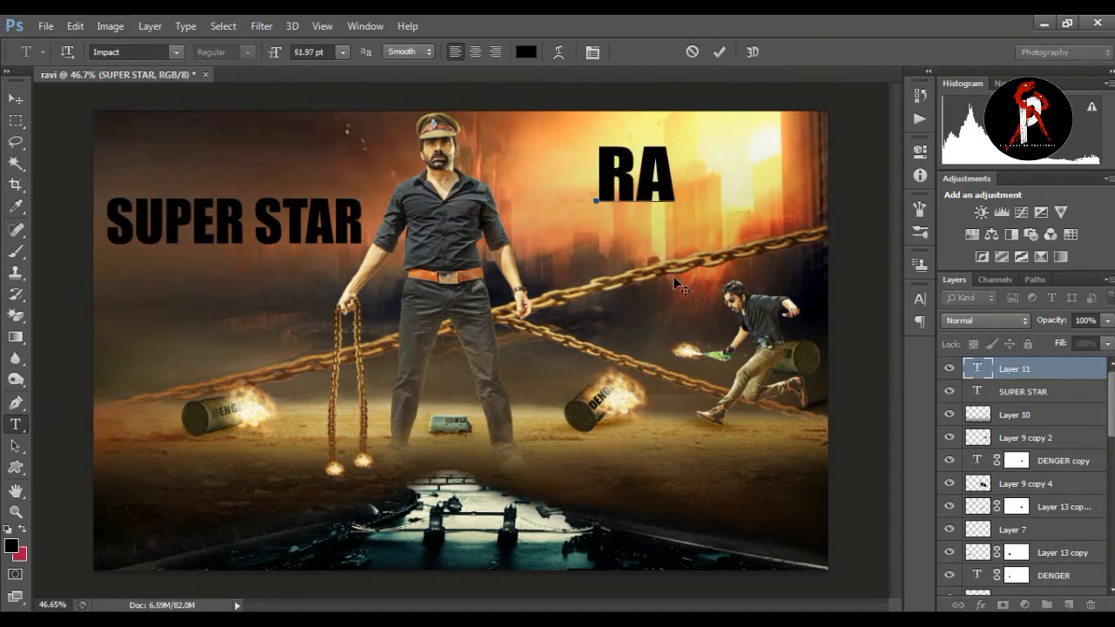
{"action": "type", "text": "VI TEJA"}
{"action": "key", "text": "ctrl+Return"}
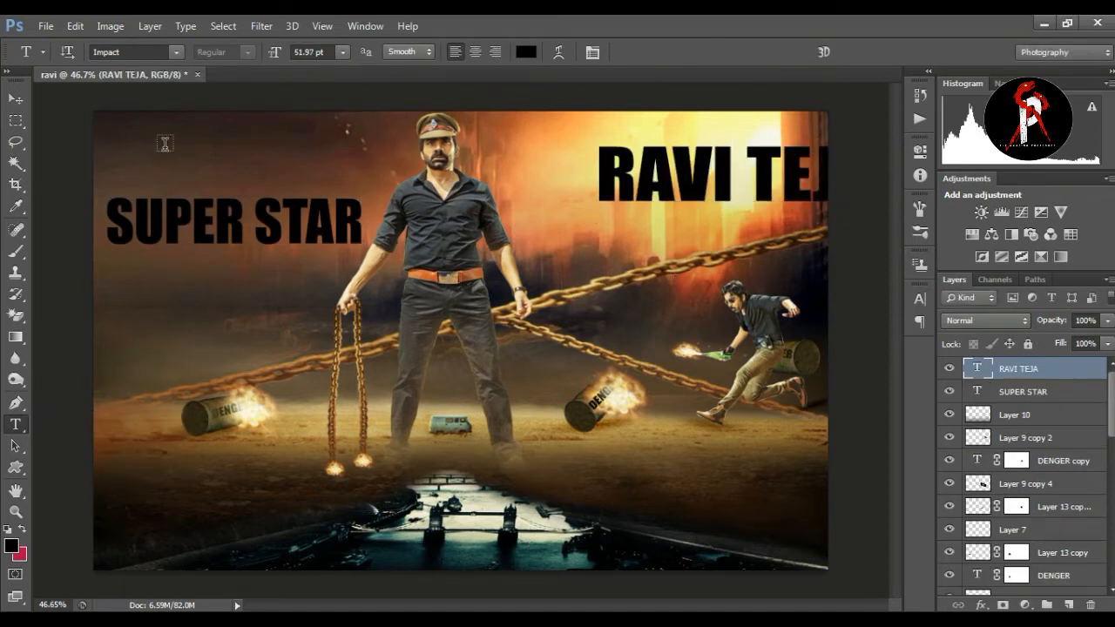
Reduce the RAVI TEJA text to 43.97 pt and move it directly beneath SUPER STAR.
{"action": "key", "text": "v"}
{"action": "left_click", "coordinate": [919, 299]}
{"action": "left_click_drag", "start_coordinate": [733, 331], "coordinate": [726, 331]}
{"action": "left_click", "coordinate": [874, 289]}
{"action": "left_click_drag", "start_coordinate": [796, 191], "coordinate": [313, 280]}
Reduce the RAVI TEJA text size slightly more, center it under SUPER STAR, and deselect the layers.
{"action": "left_click", "coordinate": [919, 299]}
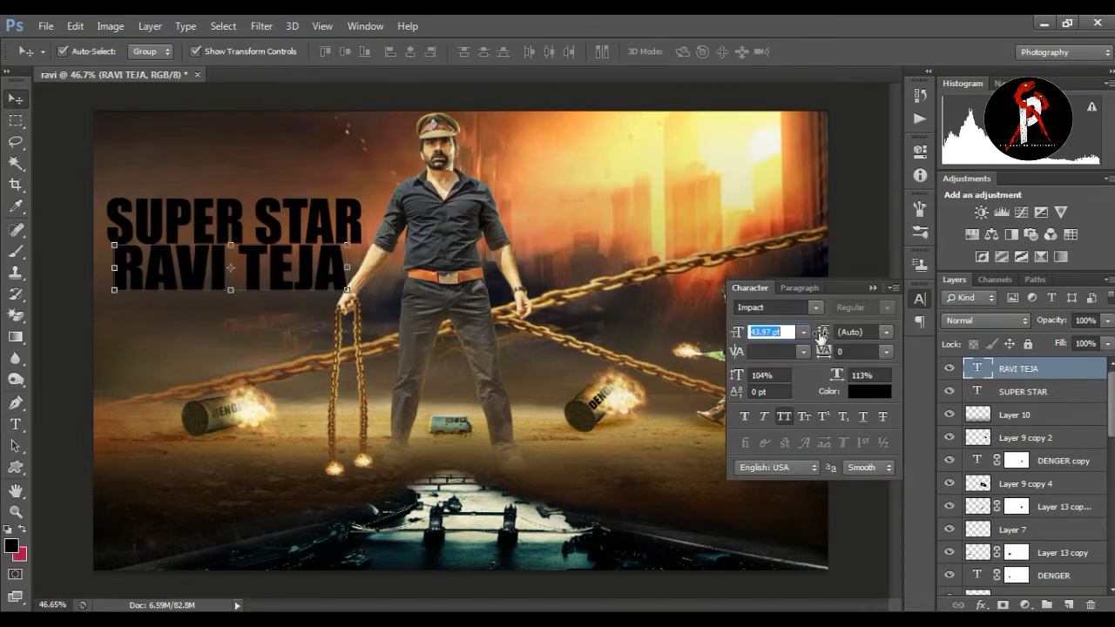
{"action": "left_click_drag", "start_coordinate": [737, 334], "coordinate": [730, 334]}
{"action": "left_click", "coordinate": [873, 289]}
{"action": "left_click_drag", "start_coordinate": [279, 278], "coordinate": [285, 276]}
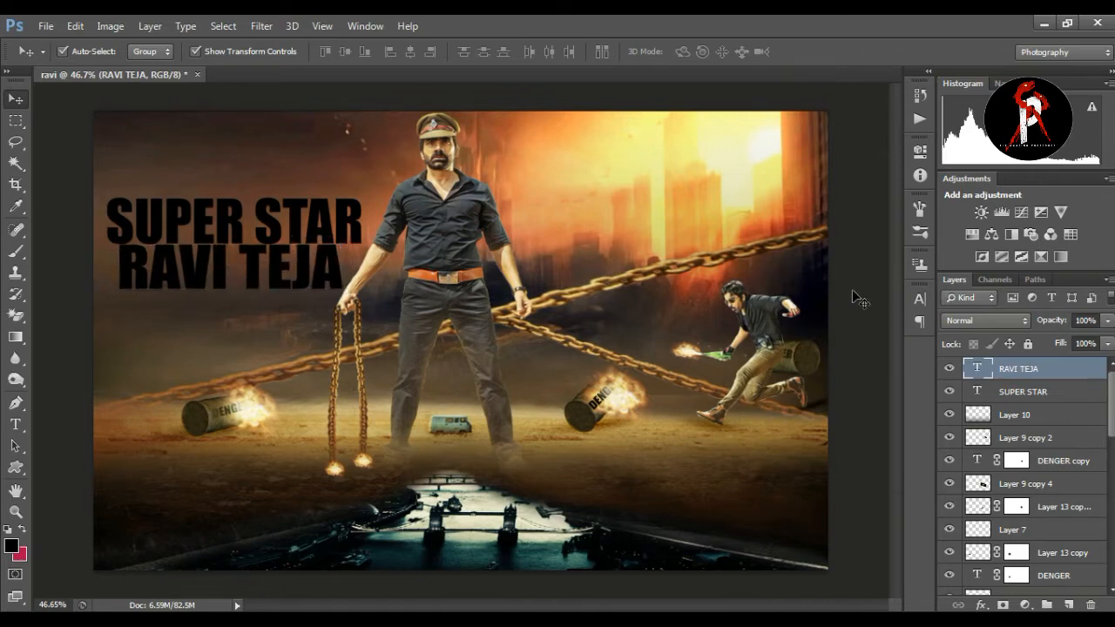
{"action": "left_click", "coordinate": [878, 321]}
{"action": "left_click", "coordinate": [1053, 373]}
{"action": "left_click", "coordinate": [870, 384]}
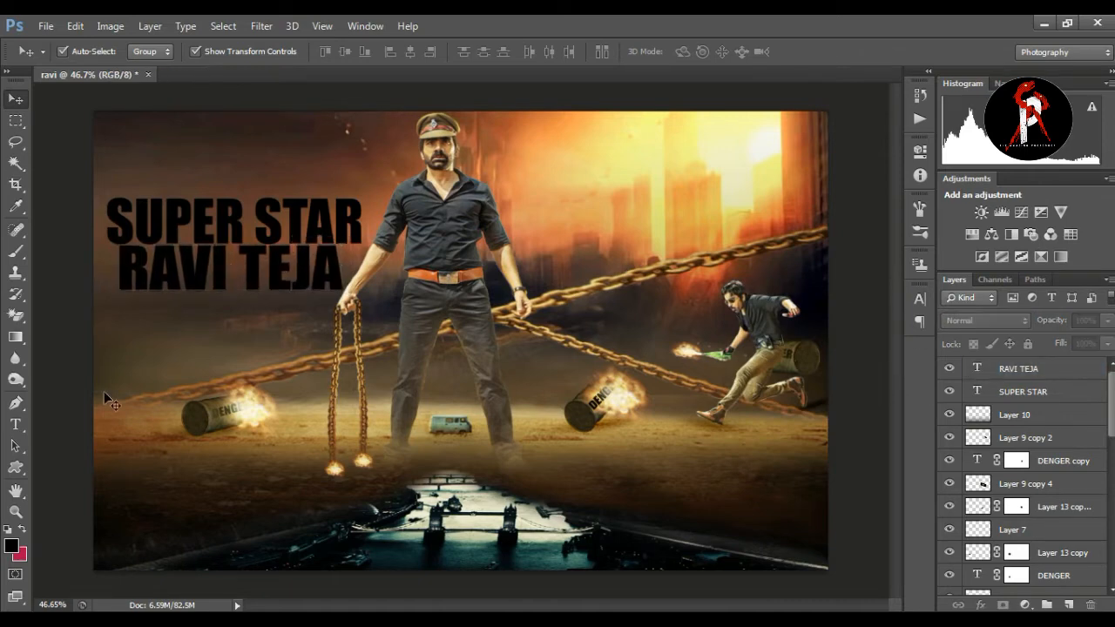
Add the text COMING SOON in cyan 00deff Impact at 41.97 pt over the sky to the right of the standing man.
{"action": "left_click", "coordinate": [16, 424]}
{"action": "left_click", "coordinate": [11, 545]}
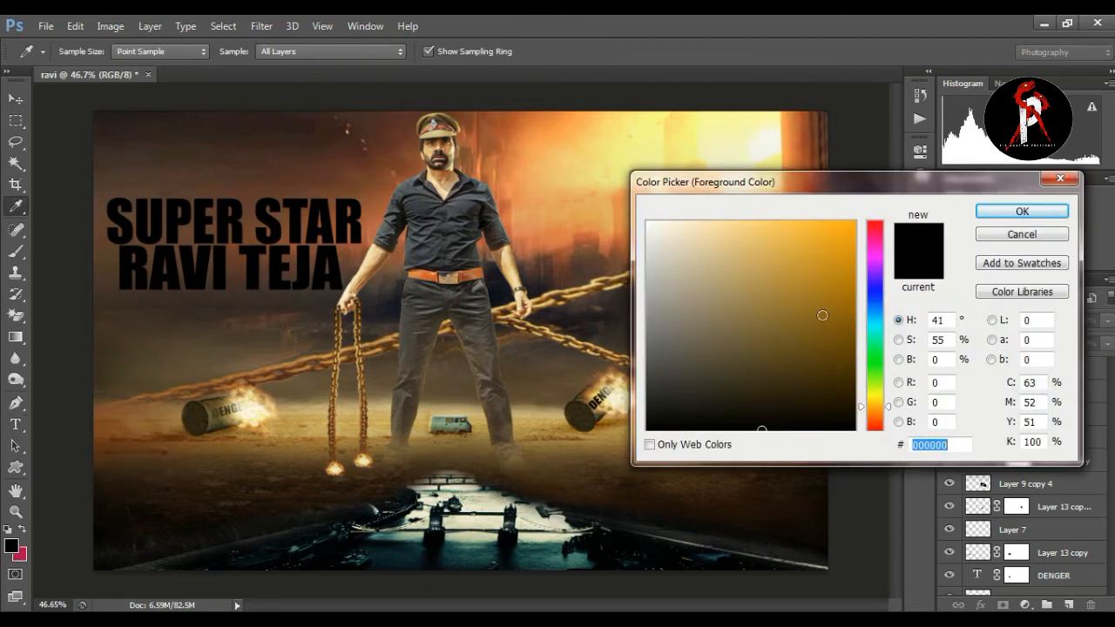
{"action": "left_click_drag", "start_coordinate": [841, 269], "coordinate": [860, 217]}
{"action": "left_click", "coordinate": [880, 306]}
{"action": "left_click", "coordinate": [878, 321]}
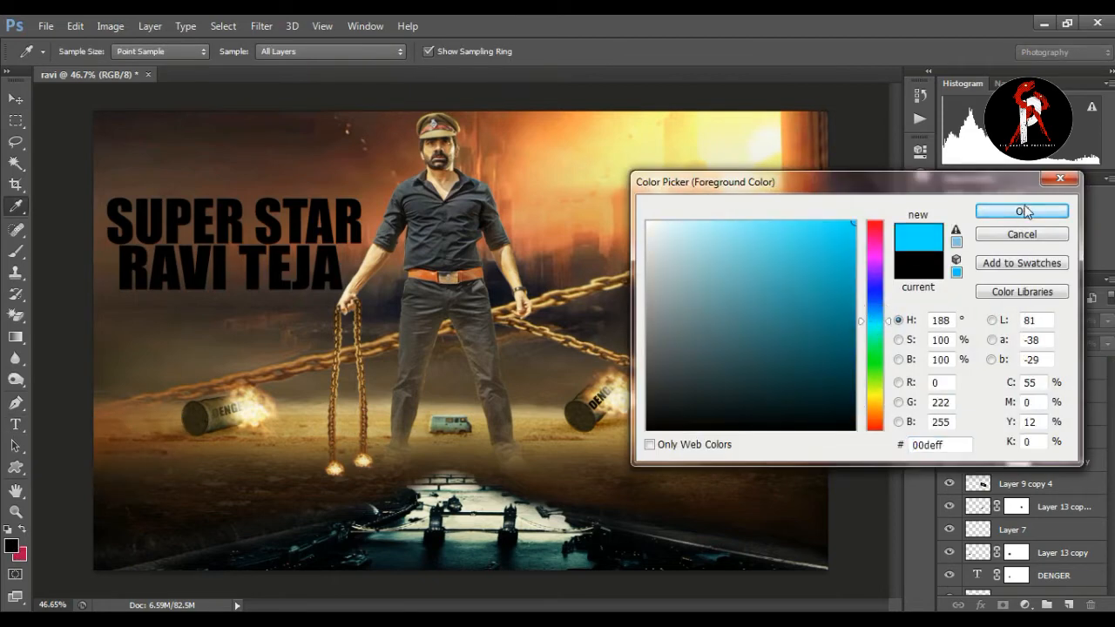
{"action": "left_click", "coordinate": [1022, 214]}
{"action": "left_click", "coordinate": [540, 237]}
{"action": "type", "text": "COMI"}
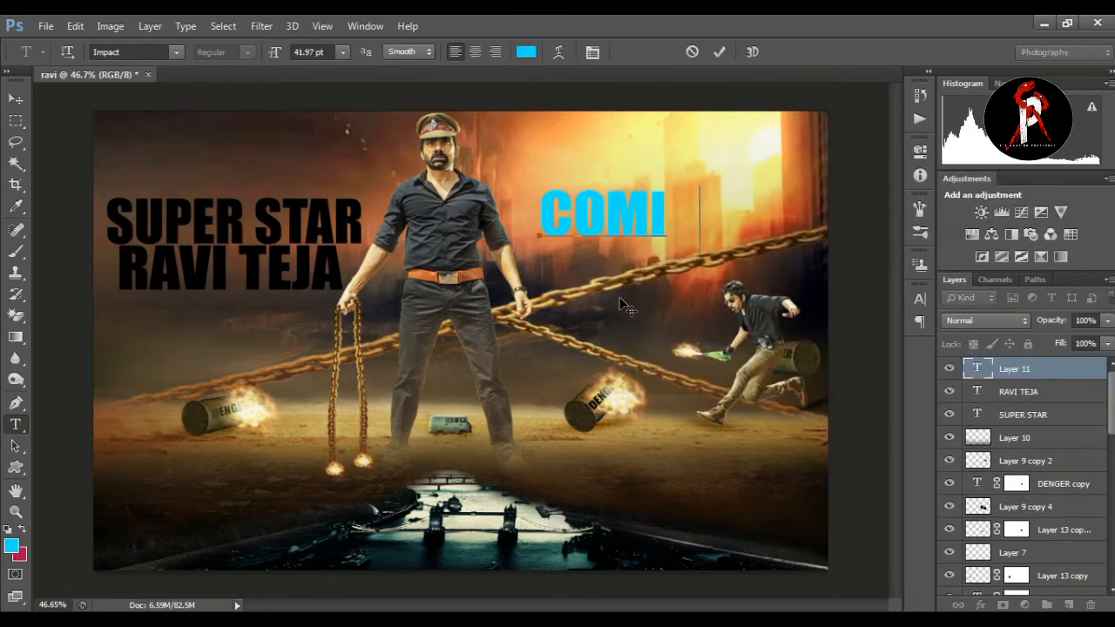
{"action": "type", "text": "NG SOON"}
{"action": "key", "text": "ctrl+Return"}
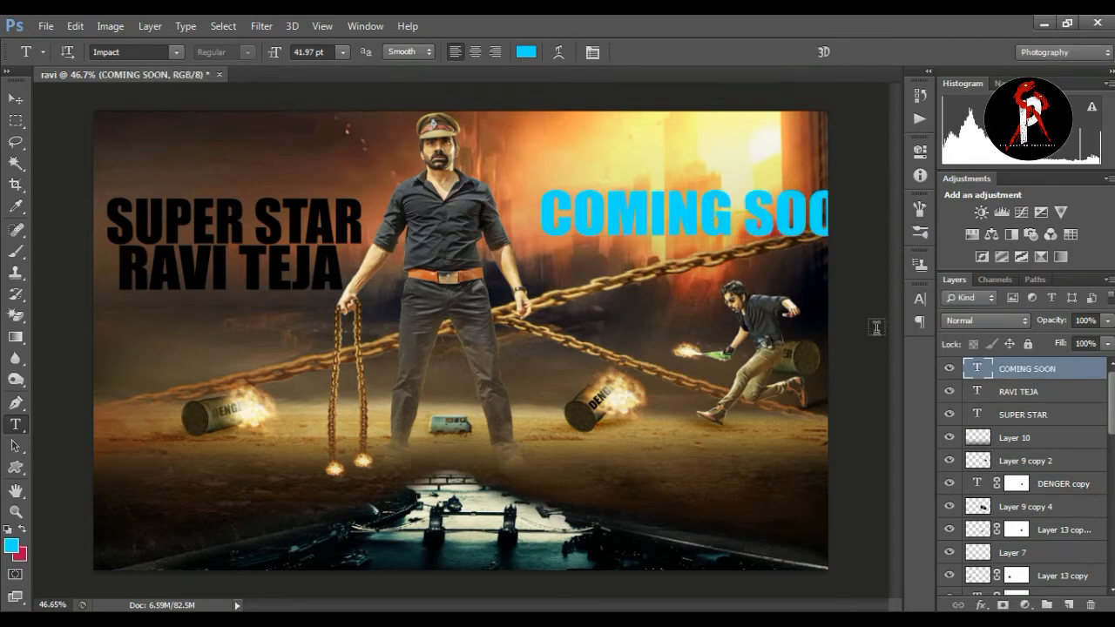
Reduce COMING SOON to 12.97 pt with wider letter spacing and center it beneath RAVI TEJA.
{"action": "left_click", "coordinate": [918, 299]}
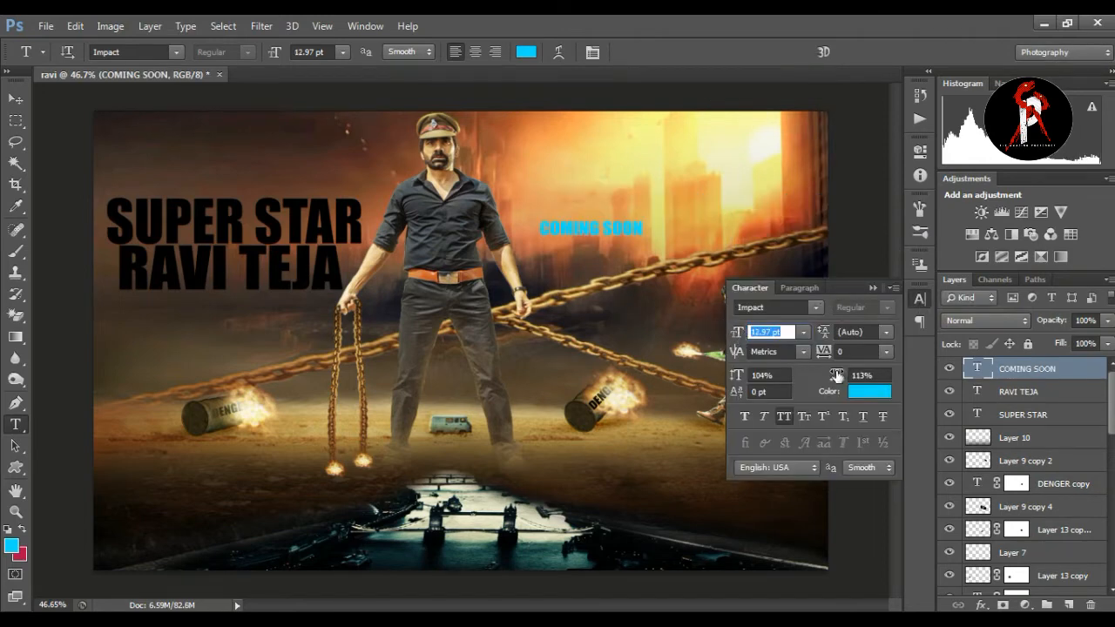
{"action": "left_click", "coordinate": [872, 288]}
{"action": "left_click", "coordinate": [16, 98]}
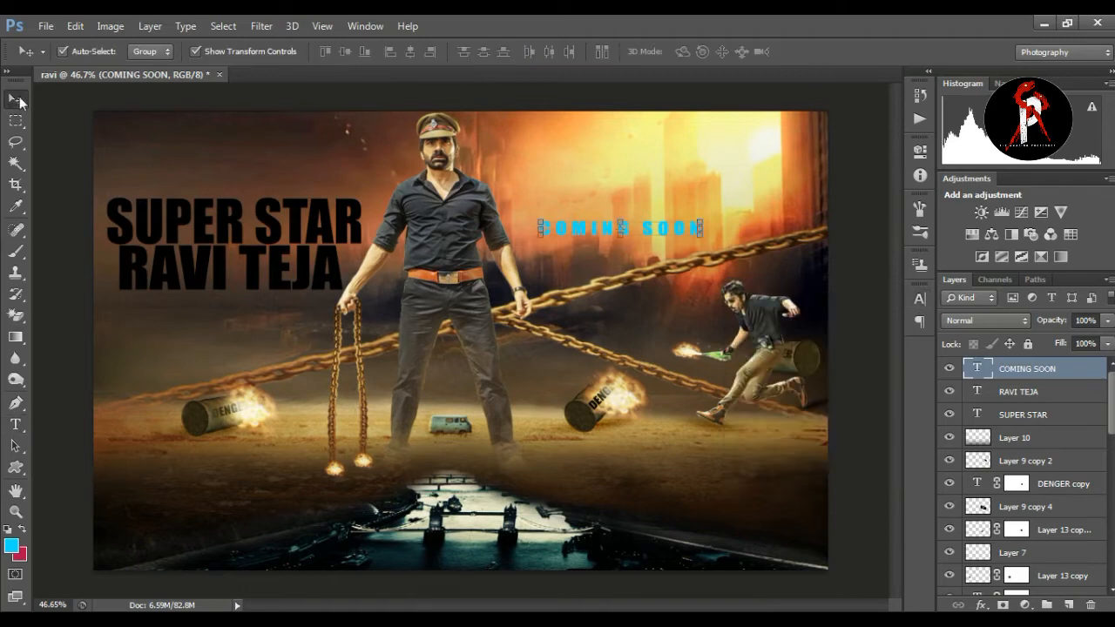
{"action": "left_click_drag", "start_coordinate": [649, 227], "coordinate": [256, 302]}
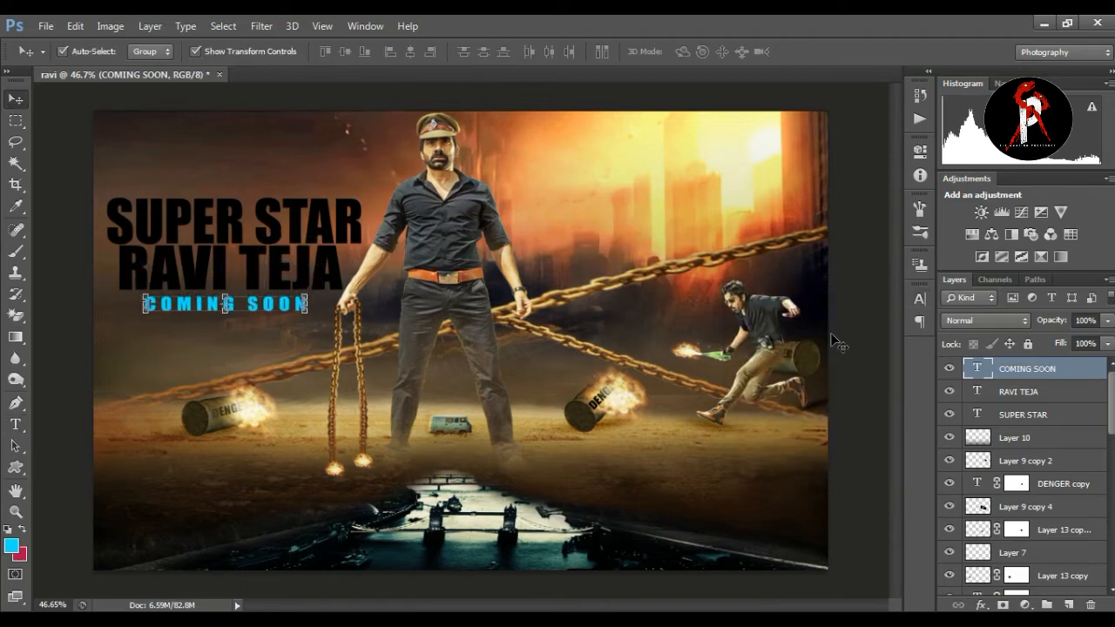
Set the blend mode of the RAVI TEJA and SUPER STAR text layers to Soft Light.
{"action": "left_click", "coordinate": [1036, 394]}
{"action": "left_click", "coordinate": [987, 321]}
{"action": "left_click", "coordinate": [984, 232]}
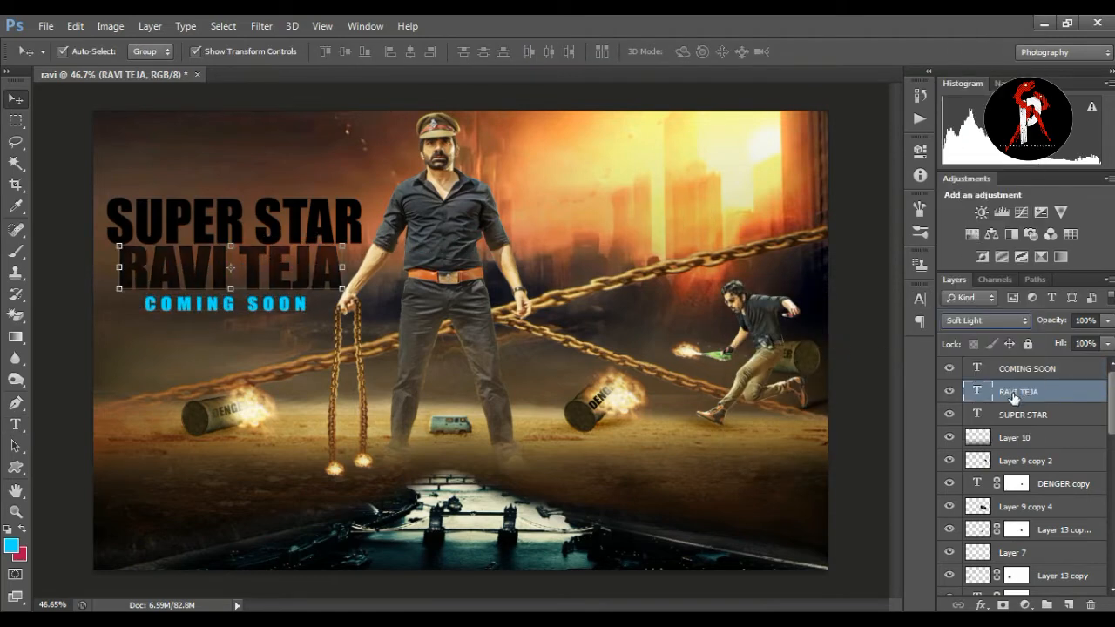
{"action": "left_click", "coordinate": [1021, 414]}
{"action": "left_click", "coordinate": [986, 321]}
{"action": "left_click", "coordinate": [984, 232]}
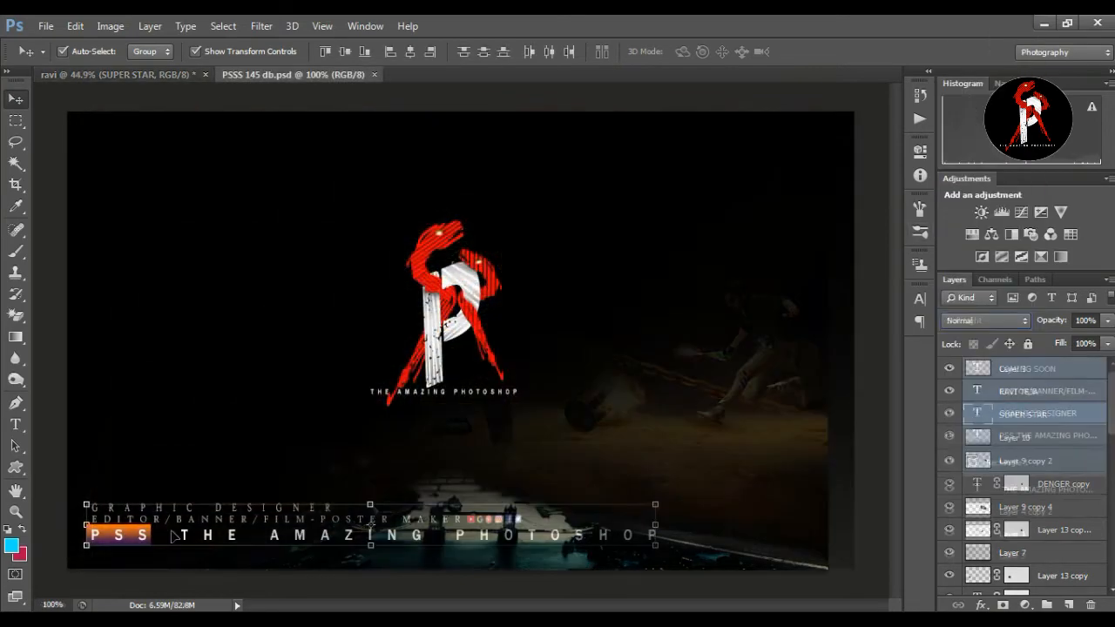
Place the PSS THE AMAZING PHOTOSHOP credit layers from PSSS 145 db.psd in the poster's lower left corner and deselect them.
{"action": "left_click_drag", "start_coordinate": [129, 152], "coordinate": [136, 555]}
{"action": "key", "text": "Up"}
{"action": "key", "text": "Up"}
{"action": "key", "text": "Up"}
{"action": "key", "text": "Up"}
{"action": "key", "text": "Up"}
{"action": "key", "text": "Up"}
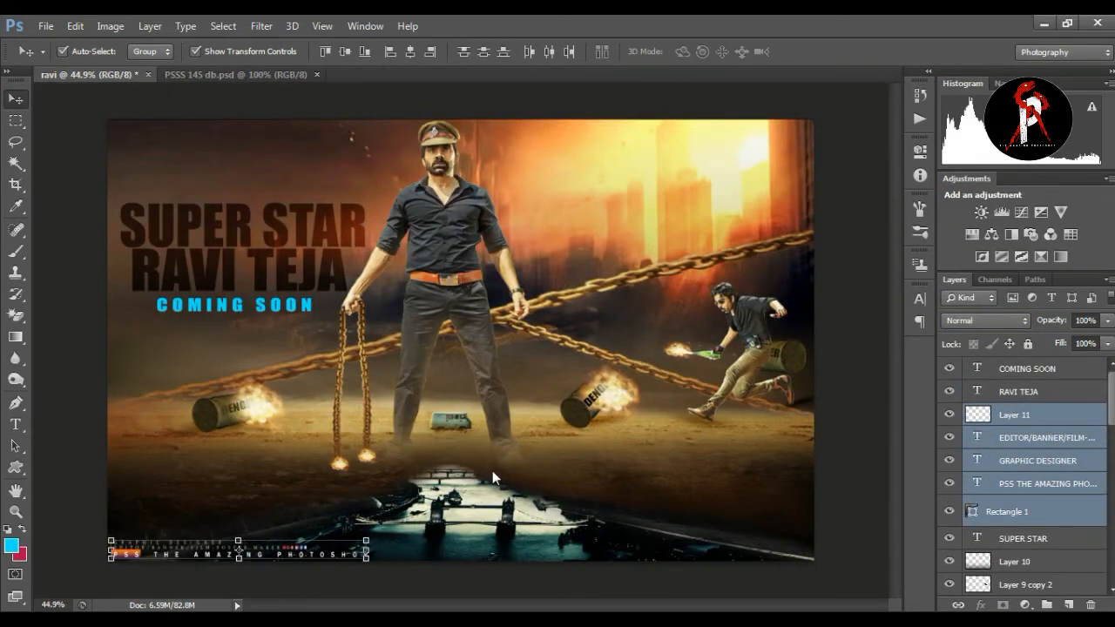
{"action": "left_click", "coordinate": [74, 424]}
Turn the orange Rectangle 1 behind the PSS credit lettering red by changing its blend mode.
{"action": "left_click", "coordinate": [1015, 515]}
{"action": "left_click", "coordinate": [985, 320]}
{"action": "left_click", "coordinate": [963, 255]}
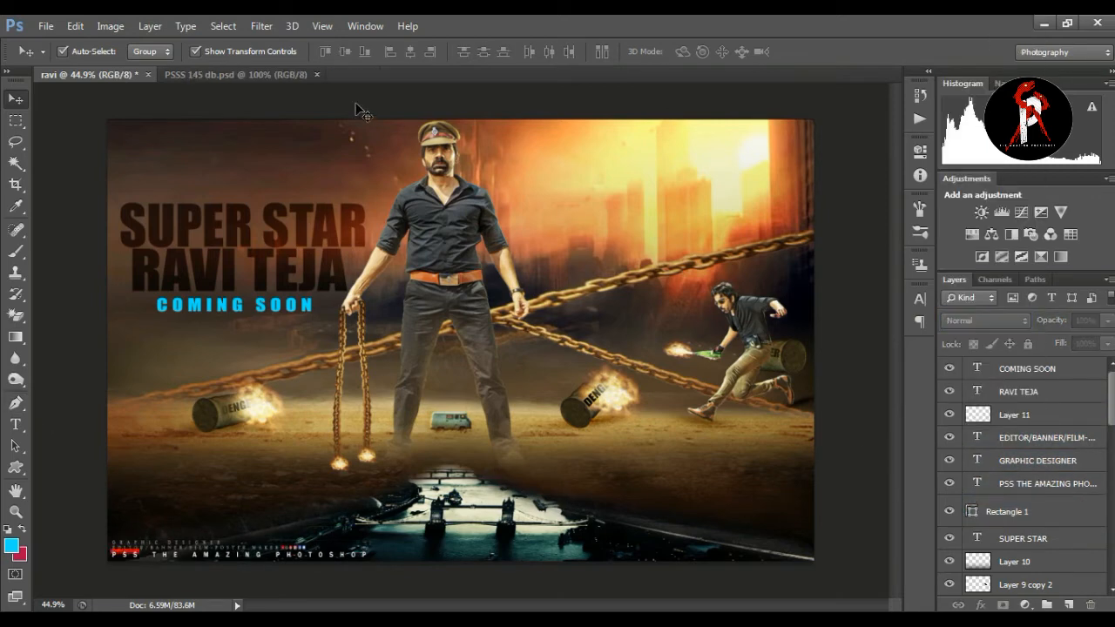
Copy the logo layers from PSSS 145 db.psd into the poster's upper left corner and scale them to about 69% × 63%.
{"action": "left_click", "coordinate": [287, 74]}
{"action": "left_click", "coordinate": [1041, 488]}
{"action": "left_click", "coordinate": [1045, 533], "text": "shift"}
{"action": "left_click_drag", "start_coordinate": [477, 316], "coordinate": [161, 162]}
{"action": "key", "text": "ctrl+t"}
{"action": "left_click_drag", "start_coordinate": [189, 120], "coordinate": [178, 131]}
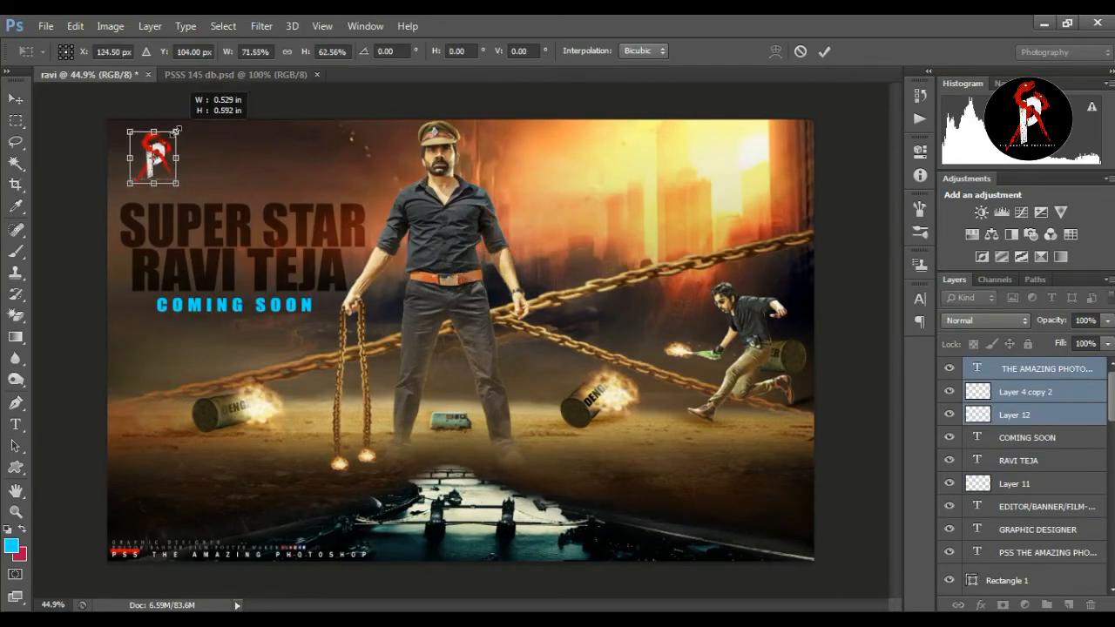
{"action": "left_click_drag", "start_coordinate": [168, 178], "coordinate": [153, 175]}
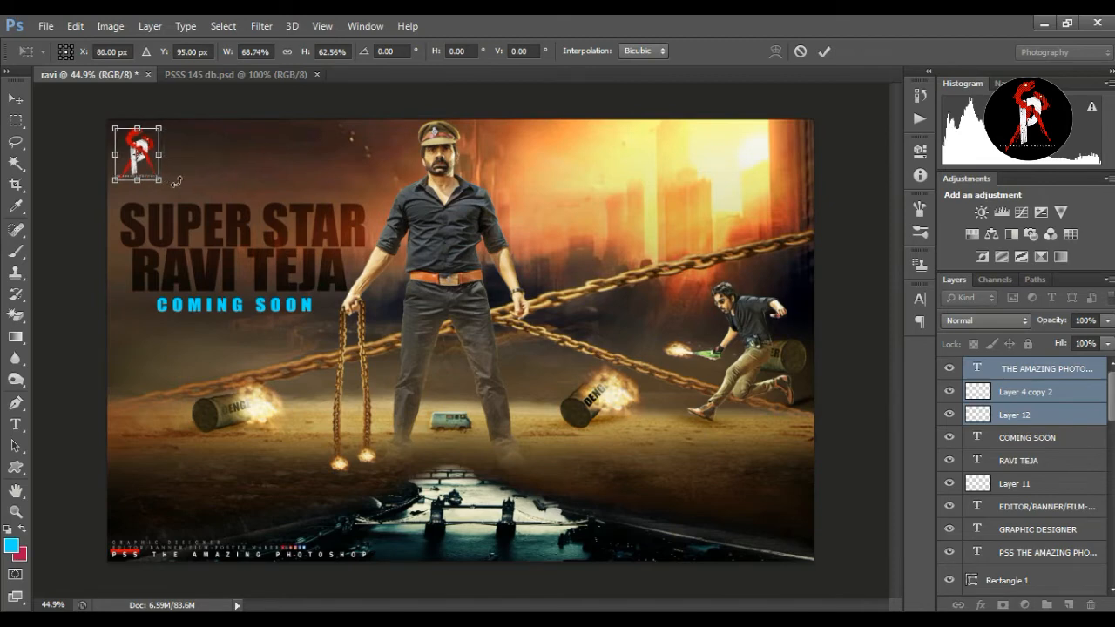
{"action": "left_click", "coordinate": [824, 52]}
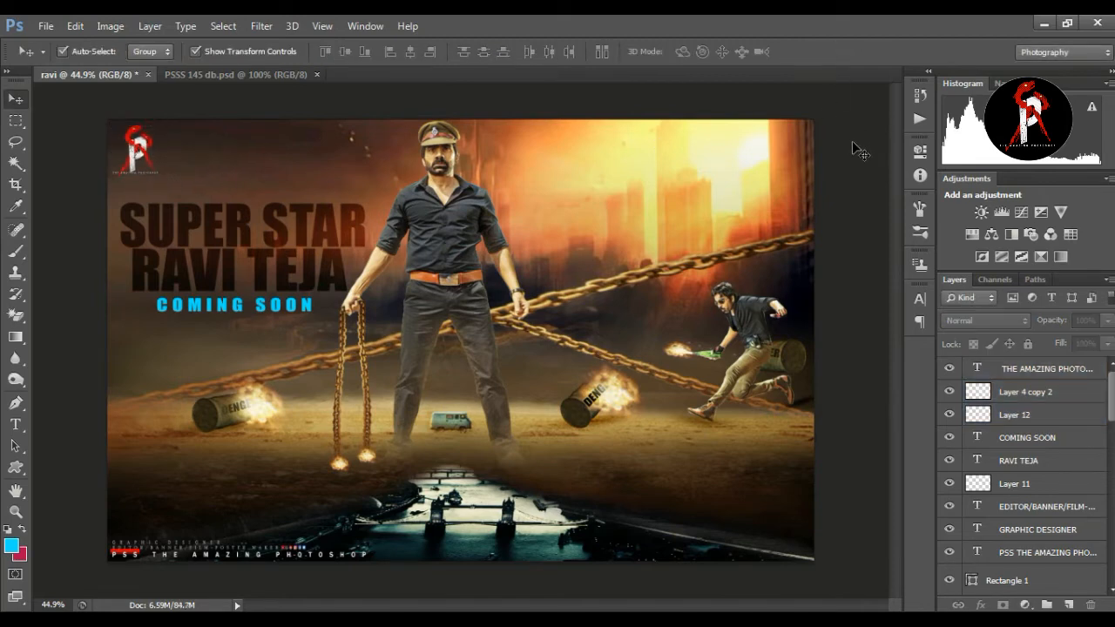
Close the PSSS 145 db.psd document and return to the ravi poster.
{"action": "left_click", "coordinate": [16, 511]}
{"action": "left_click_drag", "start_coordinate": [444, 265], "coordinate": [584, 307]}
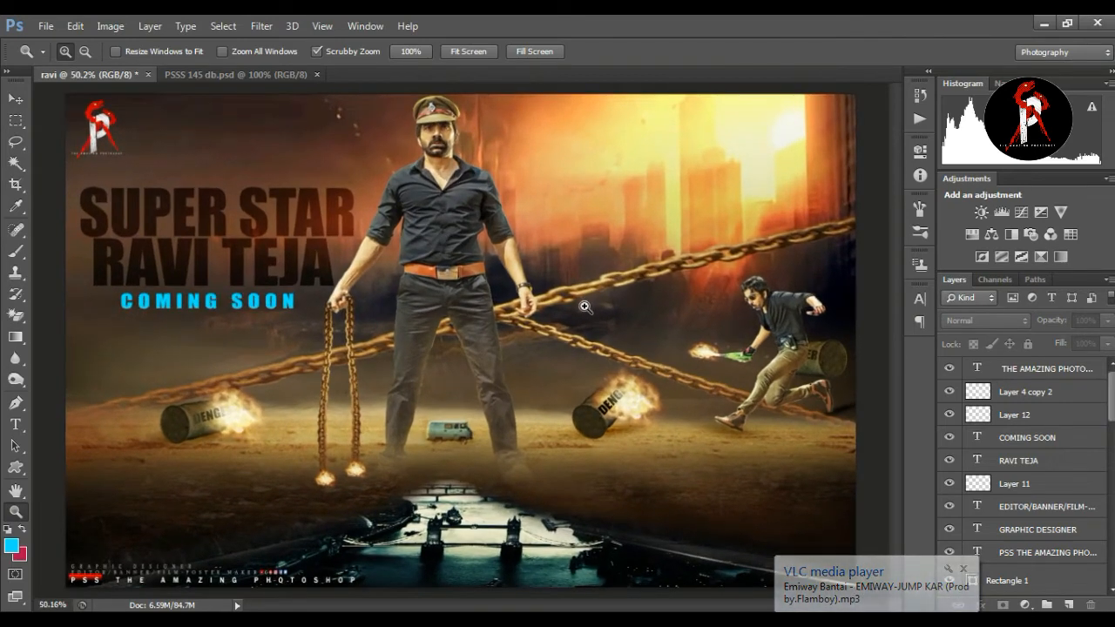
{"action": "left_click", "coordinate": [16, 98]}
{"action": "left_click", "coordinate": [226, 76]}
{"action": "left_click", "coordinate": [316, 75]}
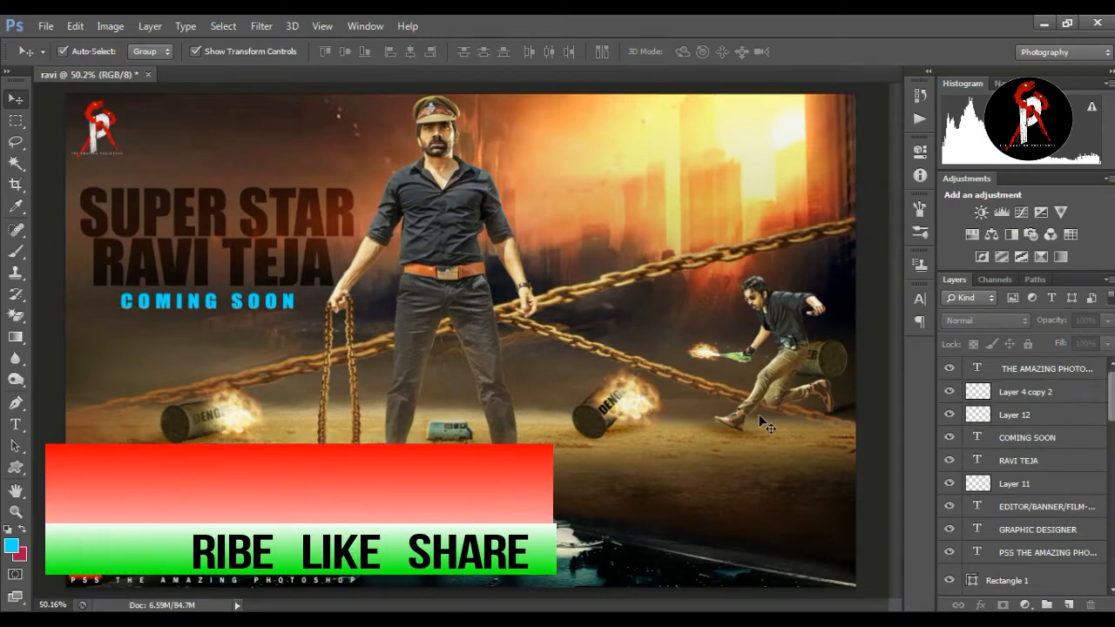
Add a new layer directly above the standing man's Layer 2 and set up the Brush tool with bright red as foreground color.
{"action": "scroll", "coordinate": [1036, 470], "scroll_direction": "down", "scroll_amount": 5}
{"action": "left_click", "coordinate": [1052, 518]}
{"action": "left_click", "coordinate": [1068, 604]}
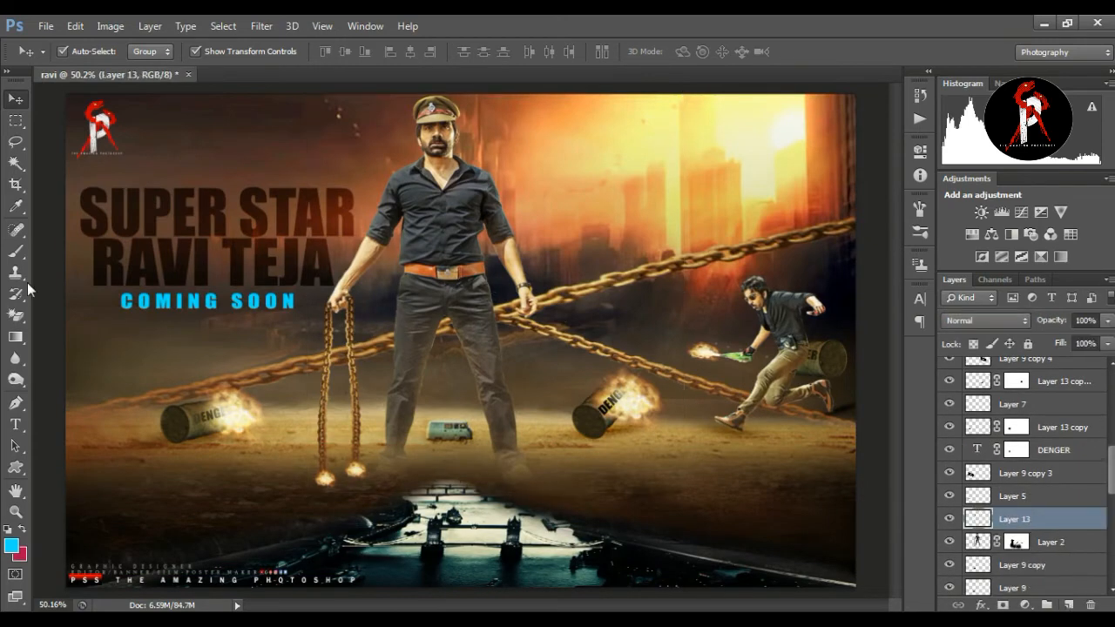
{"action": "left_click", "coordinate": [16, 251]}
{"action": "left_click", "coordinate": [22, 529]}
{"action": "left_click", "coordinate": [9, 547]}
{"action": "left_click", "coordinate": [861, 224]}
{"action": "left_click", "coordinate": [871, 221]}
{"action": "left_click", "coordinate": [1023, 213]}
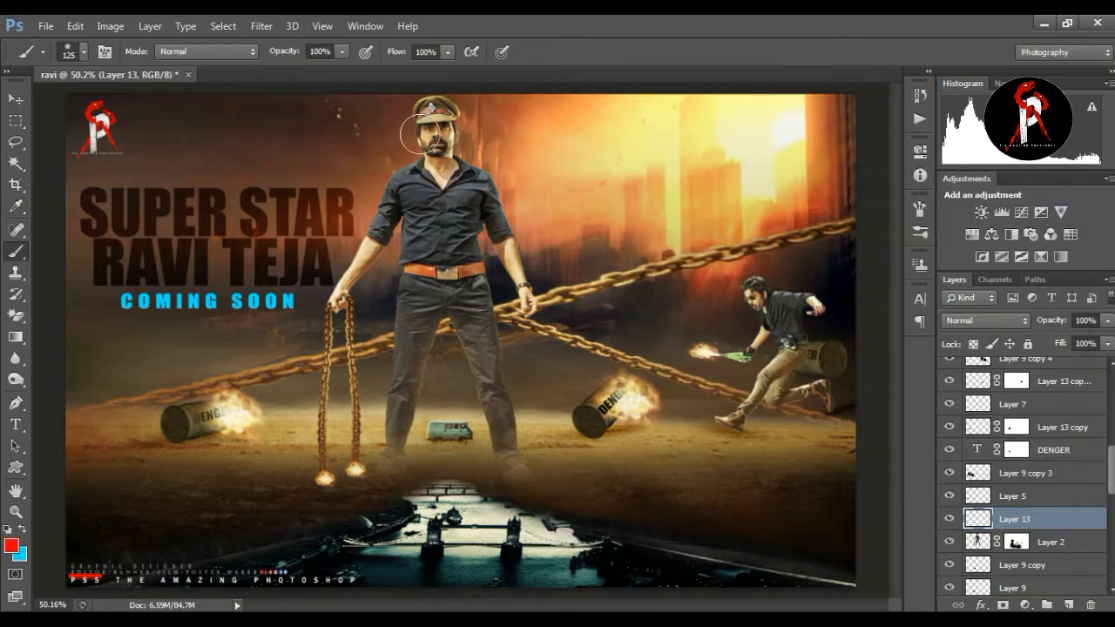
Paint soft red along the standing man's head, shoulder and chain-holding arm, and clip the paint layer to Layer 2.
{"action": "mouse_move", "coordinate": [417, 129]}
{"action": "left_mouse_down"}
{"action": "mouse_move", "coordinate": [390, 219]}
{"action": "mouse_move", "coordinate": [335, 291]}
{"action": "left_mouse_up"}
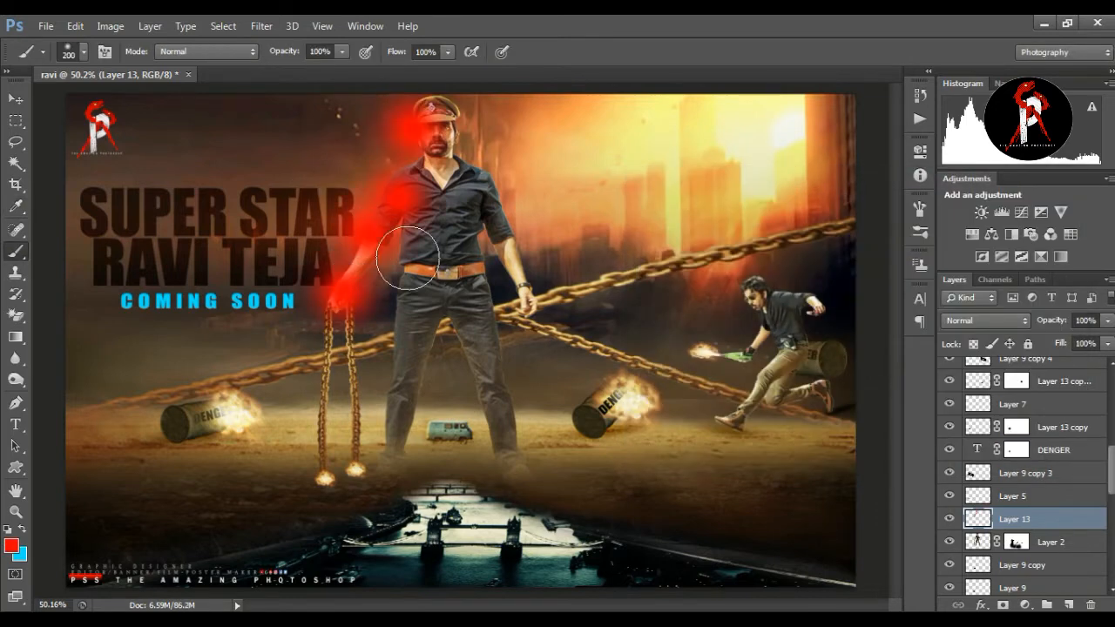
{"action": "left_click_drag", "start_coordinate": [409, 132], "coordinate": [370, 259]}
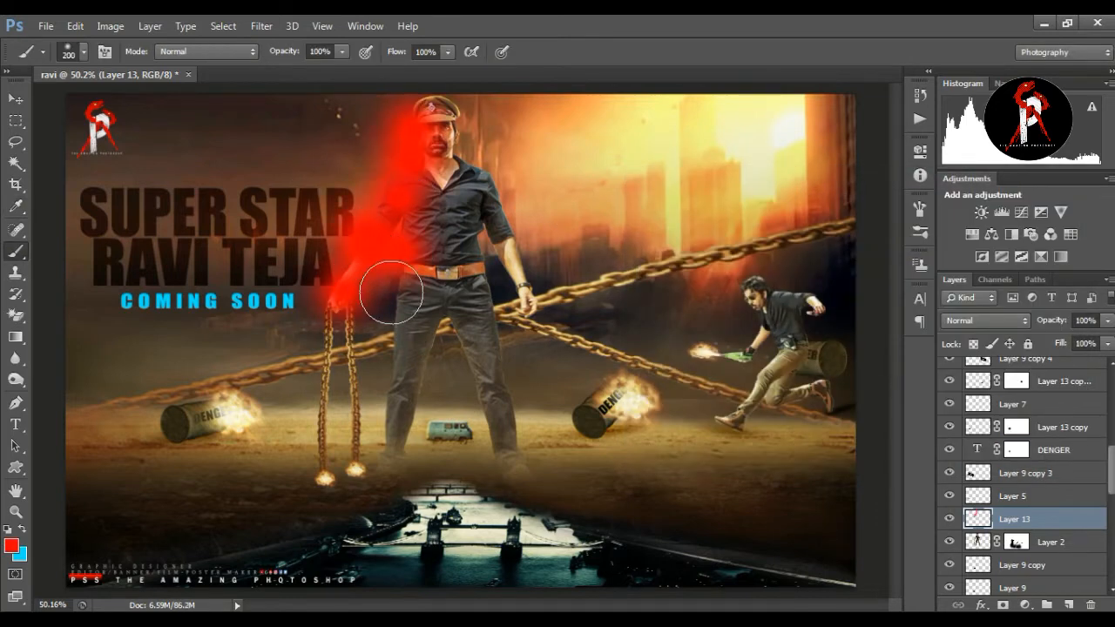
{"action": "right_click", "coordinate": [1016, 521]}
{"action": "left_click", "coordinate": [740, 299]}
Compare blend modes on the clipped red paint layer and settle on Screen.
{"action": "left_click", "coordinate": [984, 320]}
{"action": "left_click", "coordinate": [967, 157]}
{"action": "key", "text": "Down"}
{"action": "key", "text": "Down"}
{"action": "key", "text": "Down"}
{"action": "key", "text": "Down"}
{"action": "key", "text": "Down"}
{"action": "key", "text": "Down"}
{"action": "key", "text": "Down"}
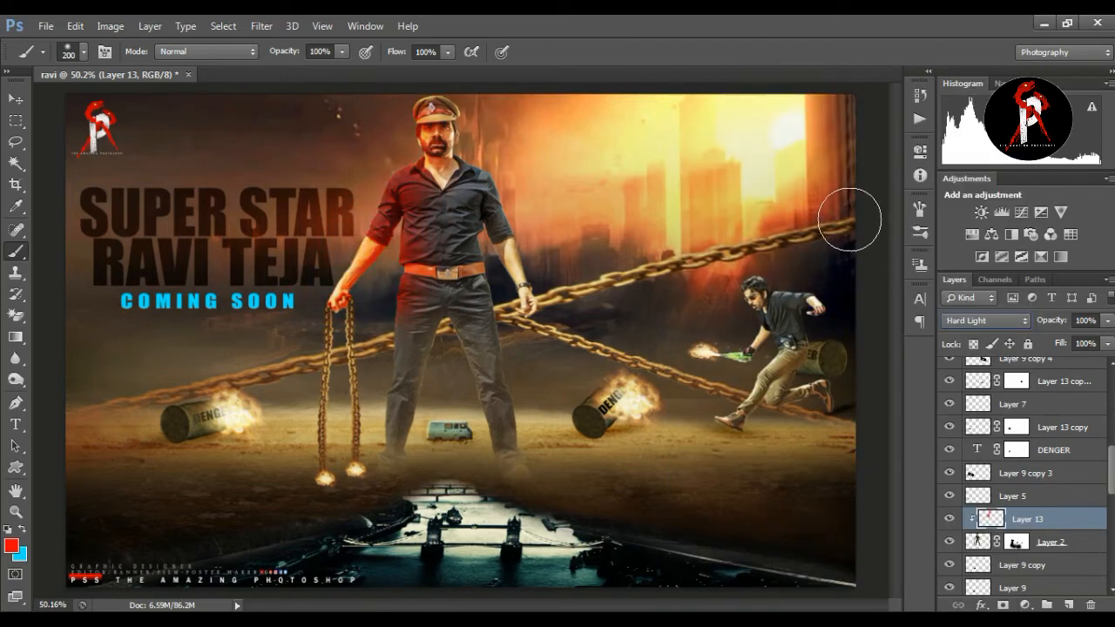
{"action": "key", "text": "Down"}
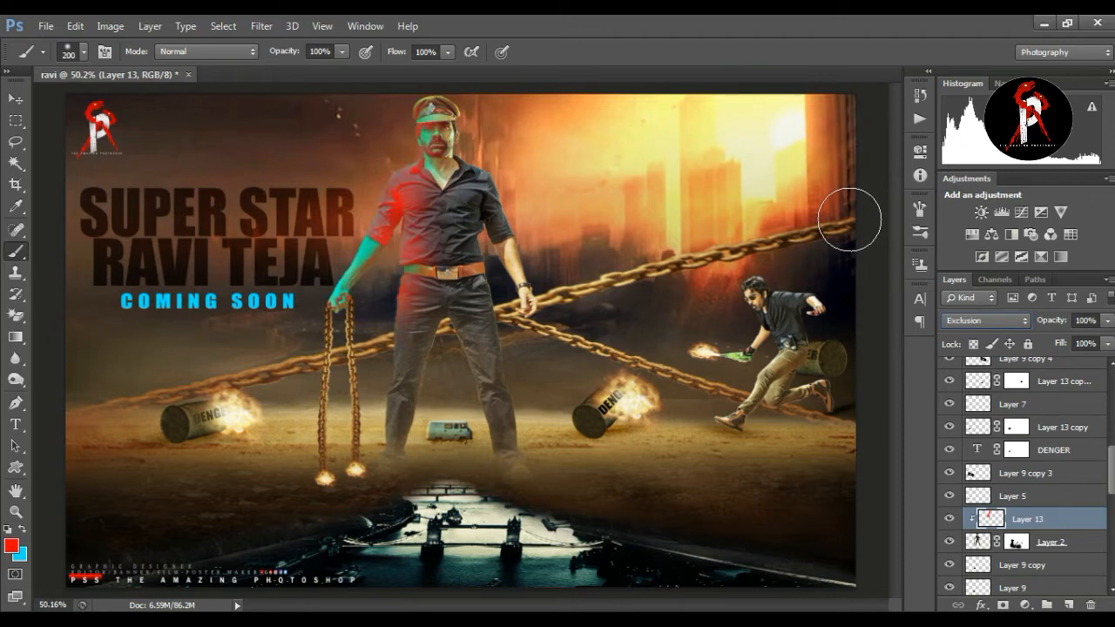
{"action": "left_click", "coordinate": [959, 322]}
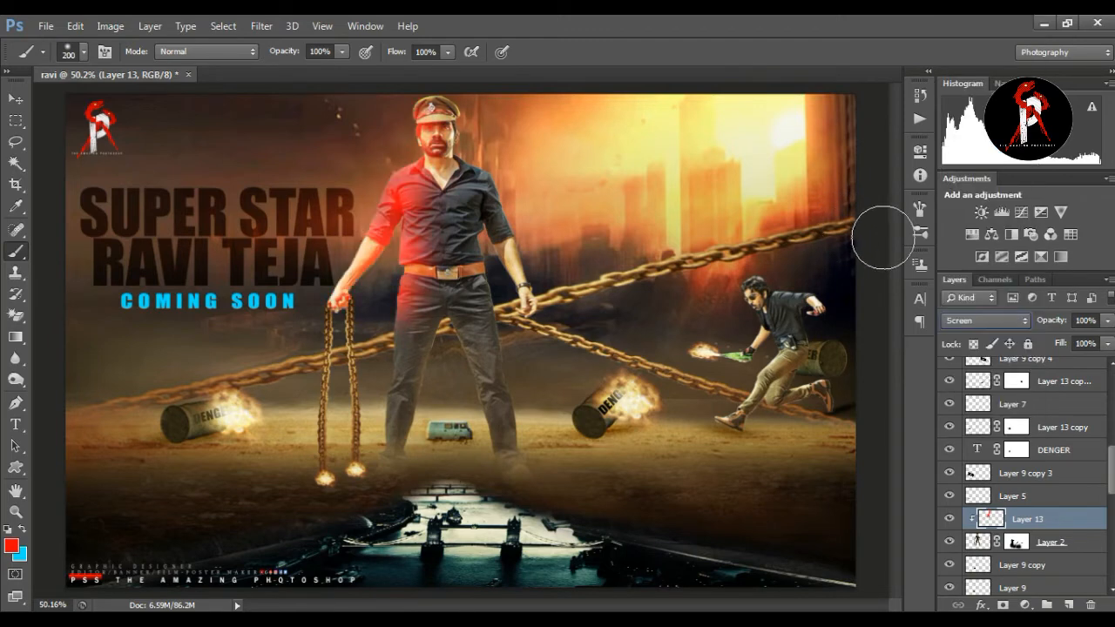
Lower the red paint layer's opacity to 77%, try further blend modes and choose Screen again.
{"action": "left_click_drag", "start_coordinate": [1106, 324], "coordinate": [1076, 337]}
{"action": "left_click", "coordinate": [986, 320]}
{"action": "left_click", "coordinate": [962, 101]}
{"action": "key", "text": "Down"}
{"action": "key", "text": "Down"}
{"action": "key", "text": "Down"}
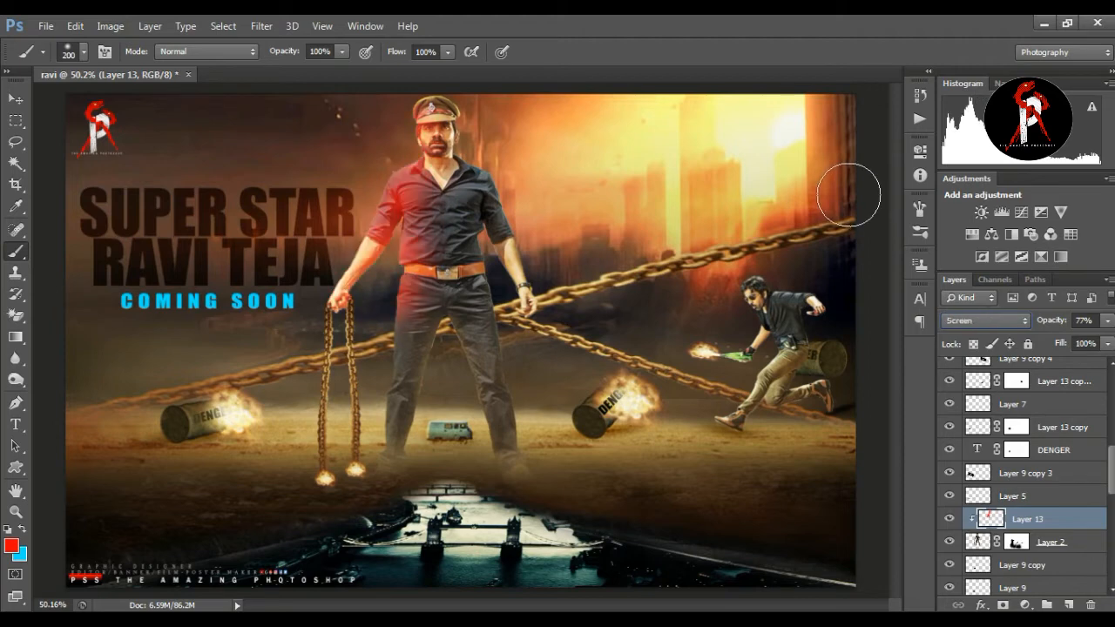
Enlarge the red glow on the standing man to about 111% × 132%, commit the transform and deselect the layer.
{"action": "left_click", "coordinate": [16, 512]}
{"action": "left_click_drag", "start_coordinate": [401, 228], "coordinate": [366, 218]}
{"action": "left_click", "coordinate": [15, 101]}
{"action": "left_click_drag", "start_coordinate": [306, 356], "coordinate": [289, 403]}
{"action": "left_click_drag", "start_coordinate": [478, 128], "coordinate": [490, 106]}
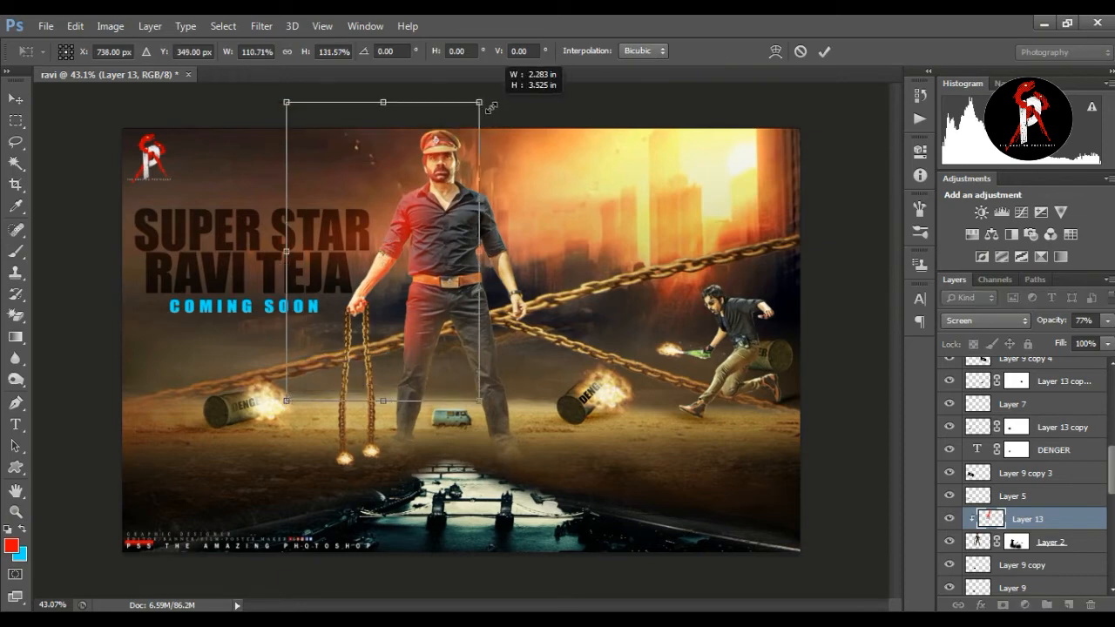
{"action": "key", "text": "Return"}
{"action": "left_click", "coordinate": [849, 310]}
Duplicate the right barrel's flame onto the standing man's leg and clip the copy to Layer 2 beneath Layer 13.
{"action": "mouse_move", "coordinate": [1112, 470]}
{"action": "left_mouse_down"}
{"action": "mouse_move", "coordinate": [1113, 402]}
{"action": "mouse_move", "coordinate": [1112, 452]}
{"action": "left_mouse_up"}
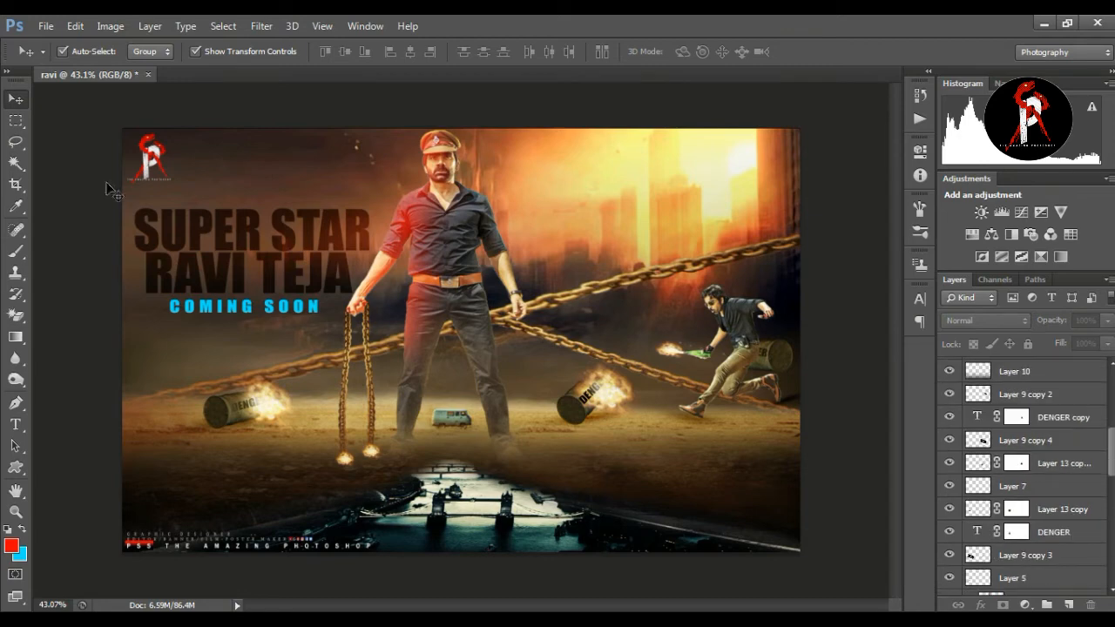
{"action": "left_click_drag", "start_coordinate": [627, 416], "coordinate": [413, 326]}
{"action": "left_click_drag", "start_coordinate": [1062, 445], "coordinate": [1066, 520]}
{"action": "scroll", "coordinate": [1080, 404], "scroll_direction": "down", "scroll_amount": 3}
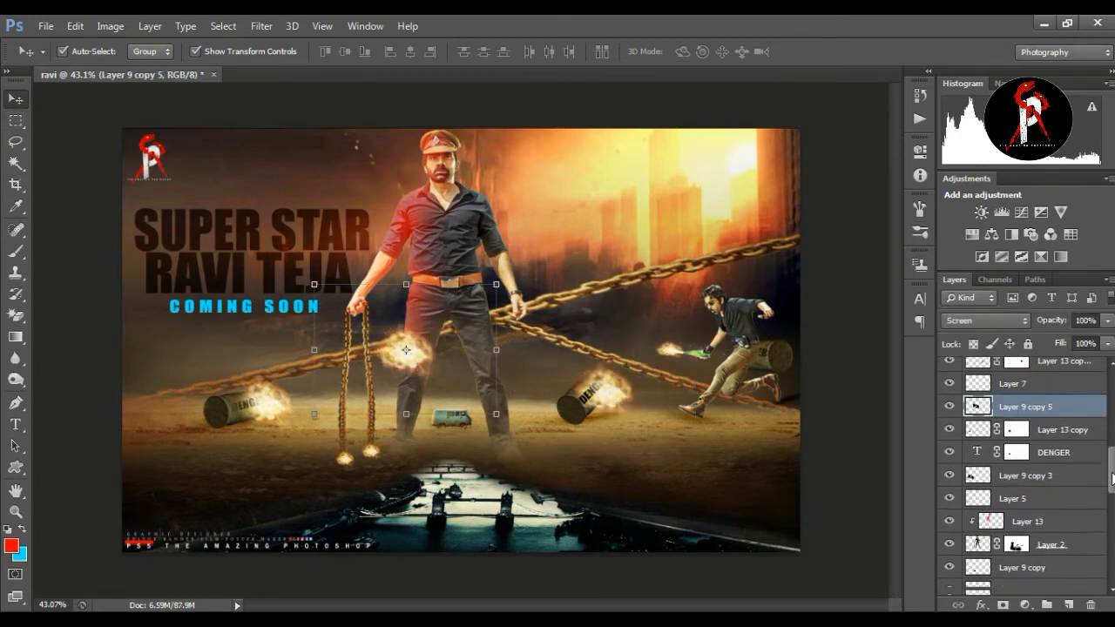
{"action": "scroll", "coordinate": [1042, 371], "scroll_direction": "up", "scroll_amount": 1}
{"action": "left_click_drag", "start_coordinate": [1042, 371], "coordinate": [1042, 501]}
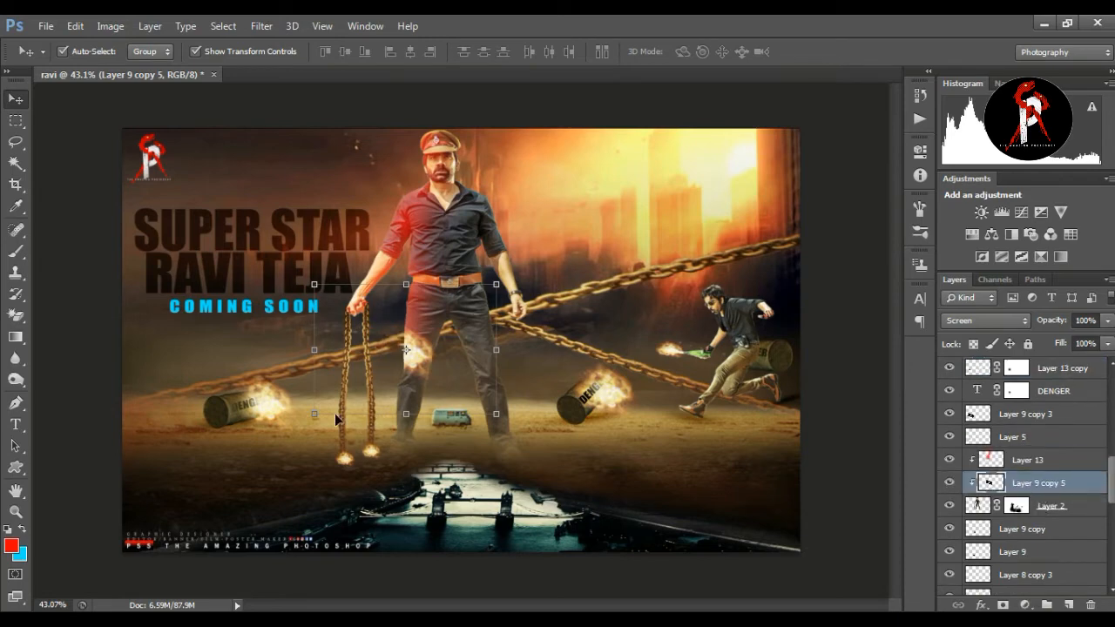
Enlarge the clipped flame copy and shift it down onto the lower part of the man's leg beside the left barrel.
{"action": "left_click", "coordinate": [778, 373]}
{"action": "left_click_drag", "start_coordinate": [1112, 453], "coordinate": [1111, 490]}
{"action": "left_click", "coordinate": [1036, 459]}
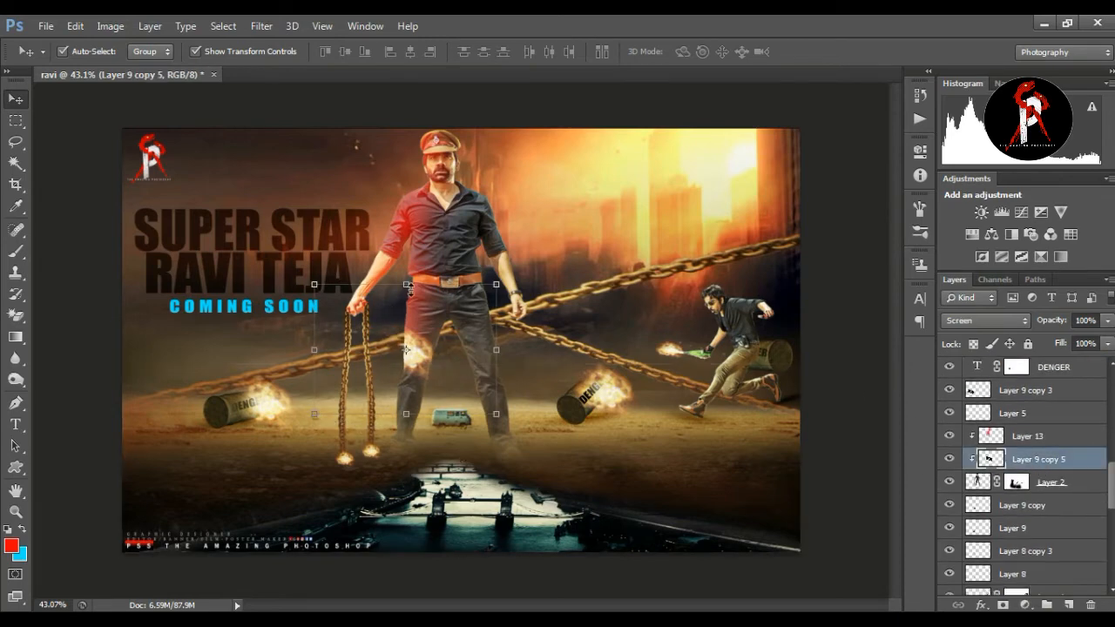
{"action": "key", "text": "ctrl+t"}
{"action": "left_click_drag", "start_coordinate": [497, 283], "coordinate": [537, 258]}
{"action": "left_click_drag", "start_coordinate": [285, 487], "coordinate": [264, 516]}
{"action": "left_click_drag", "start_coordinate": [540, 392], "coordinate": [519, 395]}
{"action": "key", "text": "Return"}
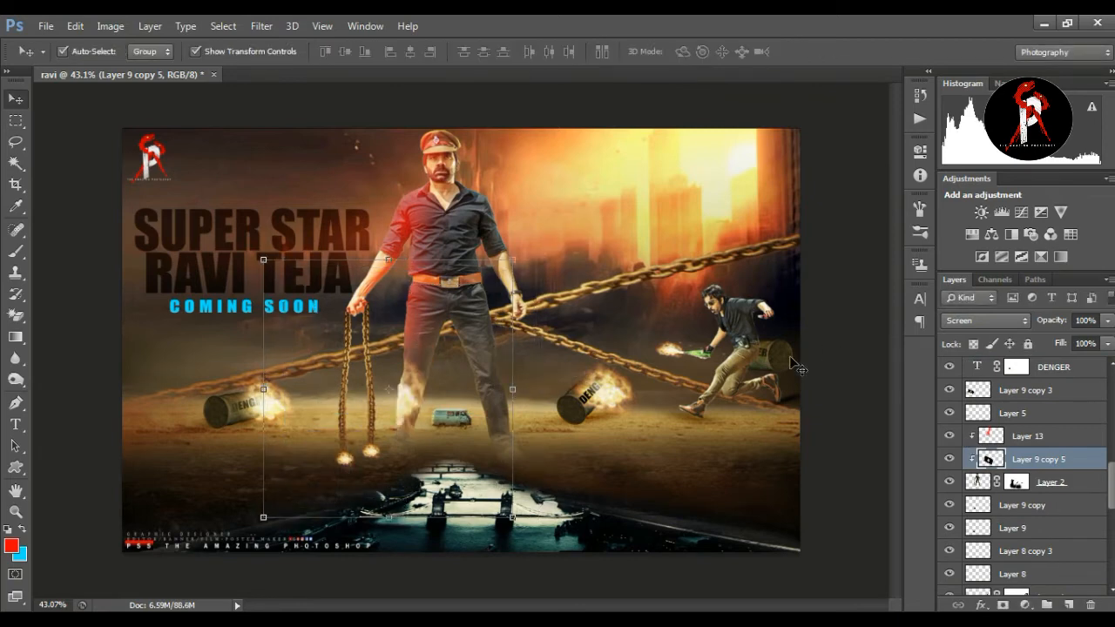
Cycle through blend modes on the leg flame layer and settle on Color Dodge.
{"action": "left_click", "coordinate": [970, 322]}
{"action": "left_click", "coordinate": [963, 340]}
{"action": "key", "text": "Down"}
{"action": "key", "text": "Down"}
{"action": "key", "text": "Up"}
{"action": "key", "text": "Up"}
{"action": "key", "text": "Up"}
{"action": "key", "text": "Up"}
{"action": "key", "text": "Up"}
{"action": "key", "text": "Up"}
{"action": "key", "text": "Up"}
{"action": "key", "text": "Up"}
{"action": "key", "text": "Up"}
{"action": "key", "text": "Up"}
{"action": "key", "text": "Up"}
{"action": "key", "text": "Up"}
{"action": "key", "text": "Up"}
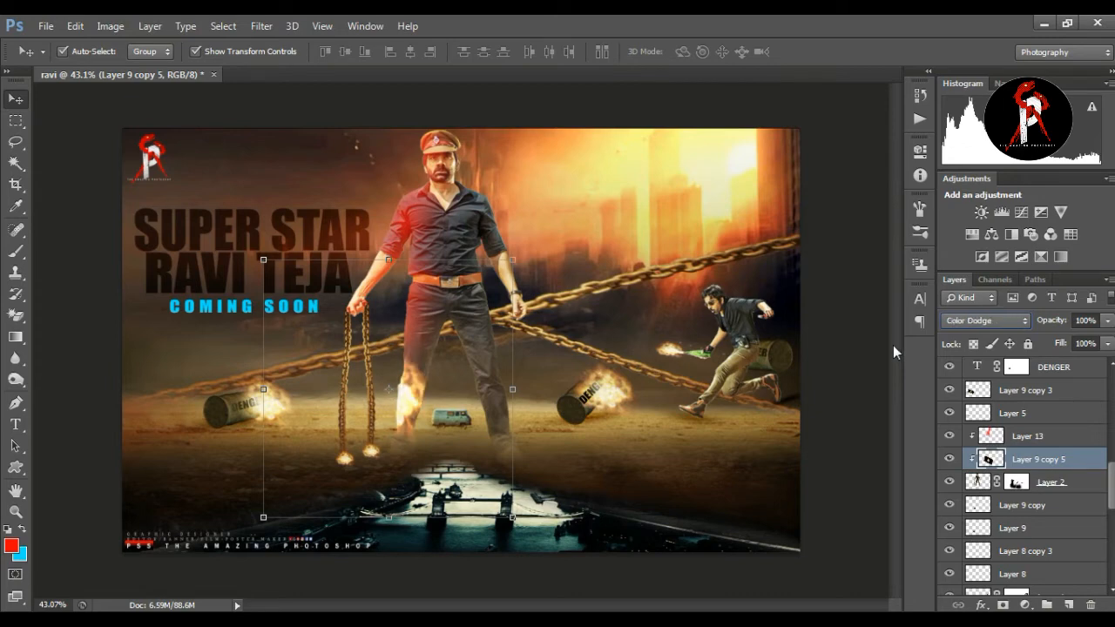
Duplicate the leg flame onto the standing man's other lower leg and deselect the layers.
{"action": "key", "text": "ctrl+t"}
{"action": "left_click_drag", "start_coordinate": [433, 386], "coordinate": [550, 408]}
{"action": "key", "text": "Return"}
{"action": "left_click", "coordinate": [844, 451]}
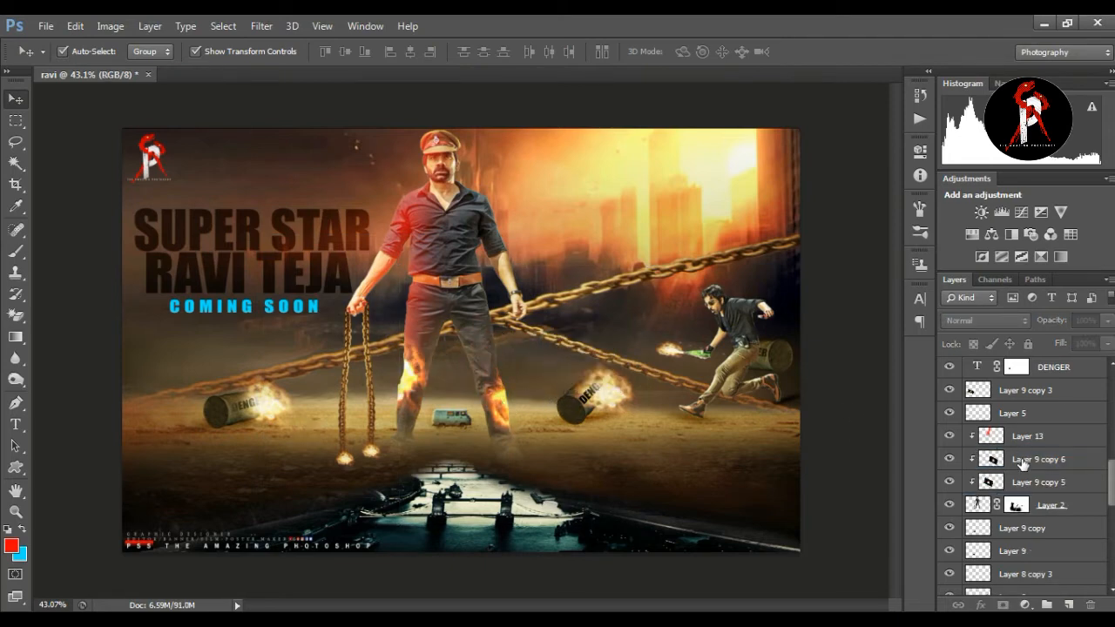
Enlarge the Layer 9 copy 6 flame on the man's second leg, commit the transform and deselect it.
{"action": "left_click", "coordinate": [1023, 455]}
{"action": "key", "text": "ctrl+t"}
{"action": "left_click_drag", "start_coordinate": [652, 552], "coordinate": [676, 559]}
{"action": "left_click_drag", "start_coordinate": [398, 261], "coordinate": [365, 217]}
{"action": "key", "text": "Return"}
{"action": "left_click", "coordinate": [824, 358]}
Place the sparks image from 11.jpg into the ravi poster as a new layer.
{"action": "key", "text": "z"}
{"action": "mouse_move", "coordinate": [438, 261]}
{"action": "left_mouse_down"}
{"action": "mouse_move", "coordinate": [411, 254]}
{"action": "mouse_move", "coordinate": [450, 251]}
{"action": "left_mouse_up"}
{"action": "left_click", "coordinate": [17, 99]}
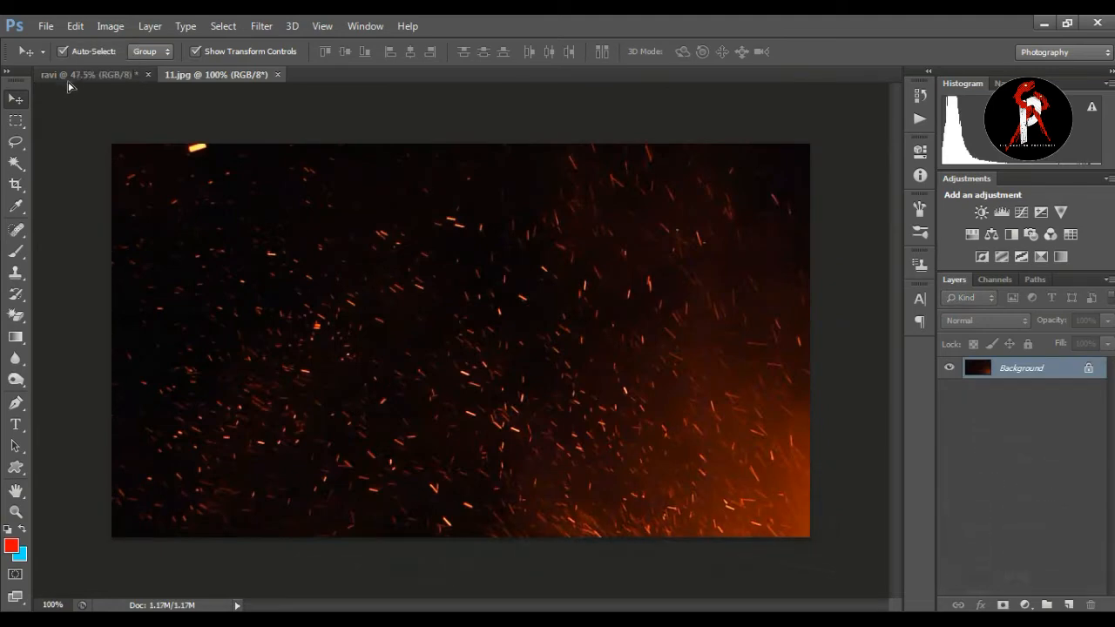
{"action": "left_click_drag", "start_coordinate": [67, 87], "coordinate": [515, 310]}
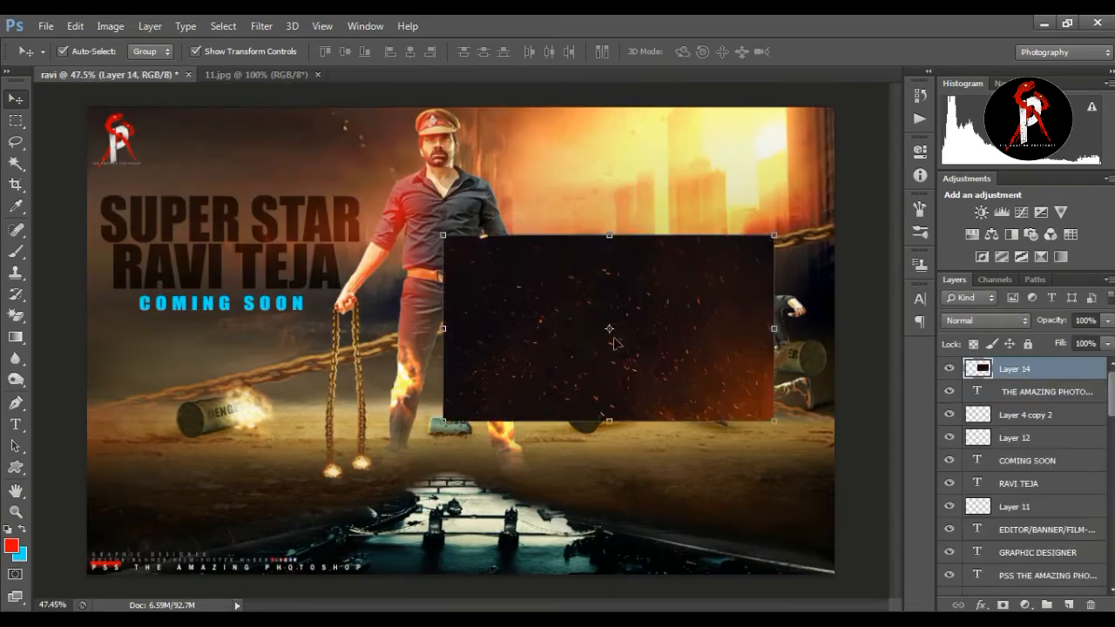
Enlarge the sparks layer over the man and the right side of the poster, and set its blend mode to Screen.
{"action": "left_click_drag", "start_coordinate": [776, 423], "coordinate": [846, 452]}
{"action": "left_click_drag", "start_coordinate": [443, 235], "coordinate": [263, 130]}
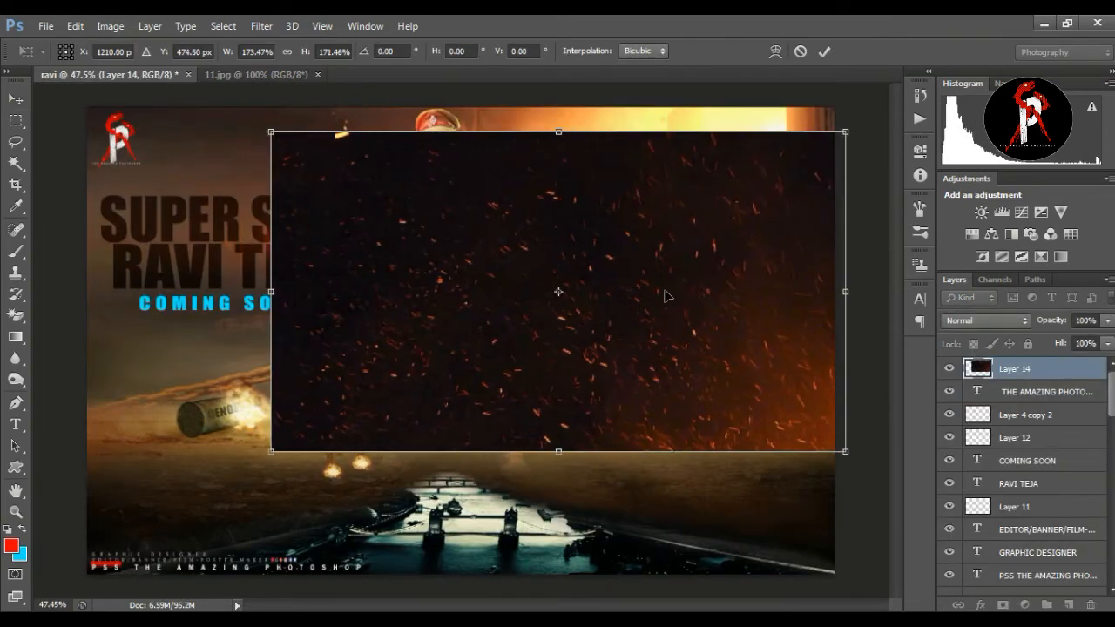
{"action": "left_click_drag", "start_coordinate": [271, 452], "coordinate": [256, 472]}
{"action": "left_click_drag", "start_coordinate": [655, 385], "coordinate": [666, 390]}
{"action": "key", "text": "Return"}
{"action": "left_click", "coordinate": [984, 321]}
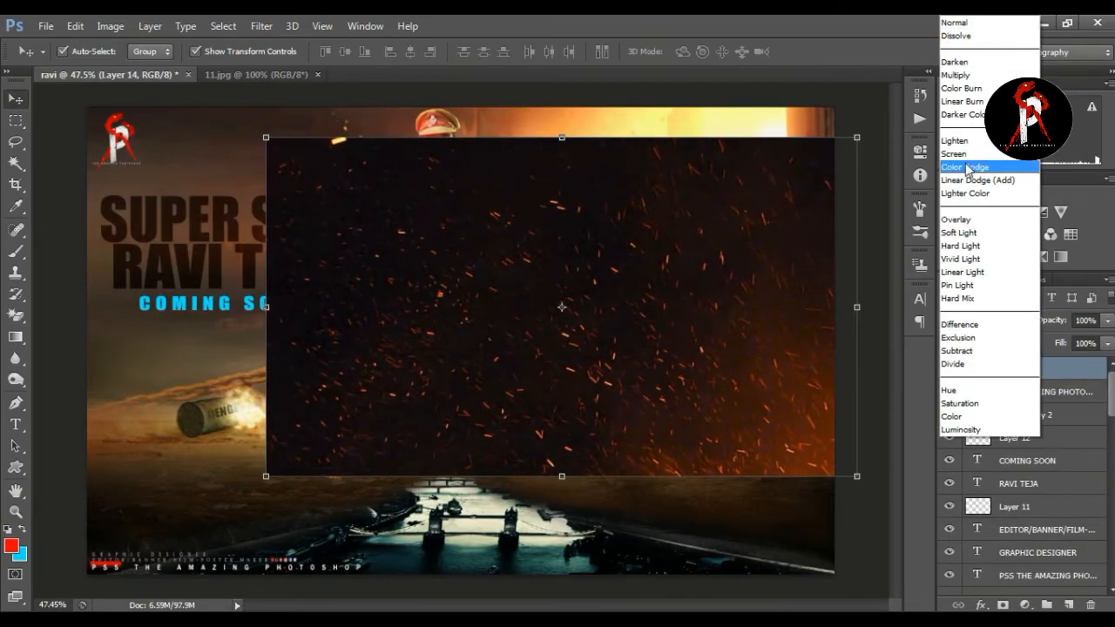
{"action": "left_click", "coordinate": [984, 157]}
{"action": "key", "text": "ctrl+t"}
{"action": "right_click", "coordinate": [870, 303]}
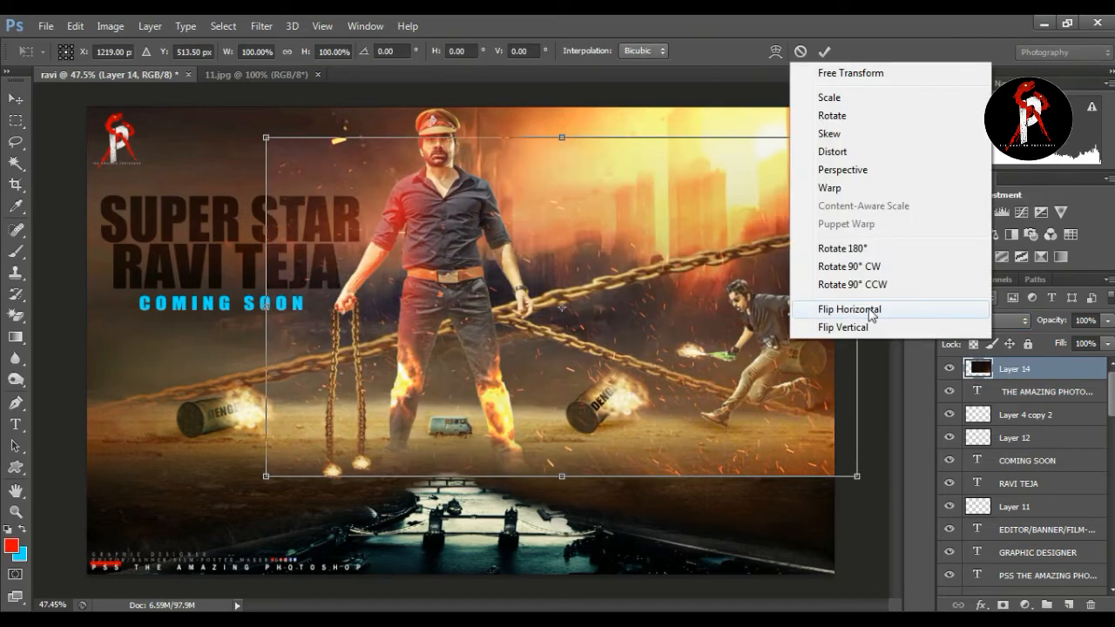
{"action": "left_click", "coordinate": [806, 51]}
Duplicate the sparks layer, flip the copy horizontally and move it over the left side of the poster.
{"action": "key", "text": "ctrl+j"}
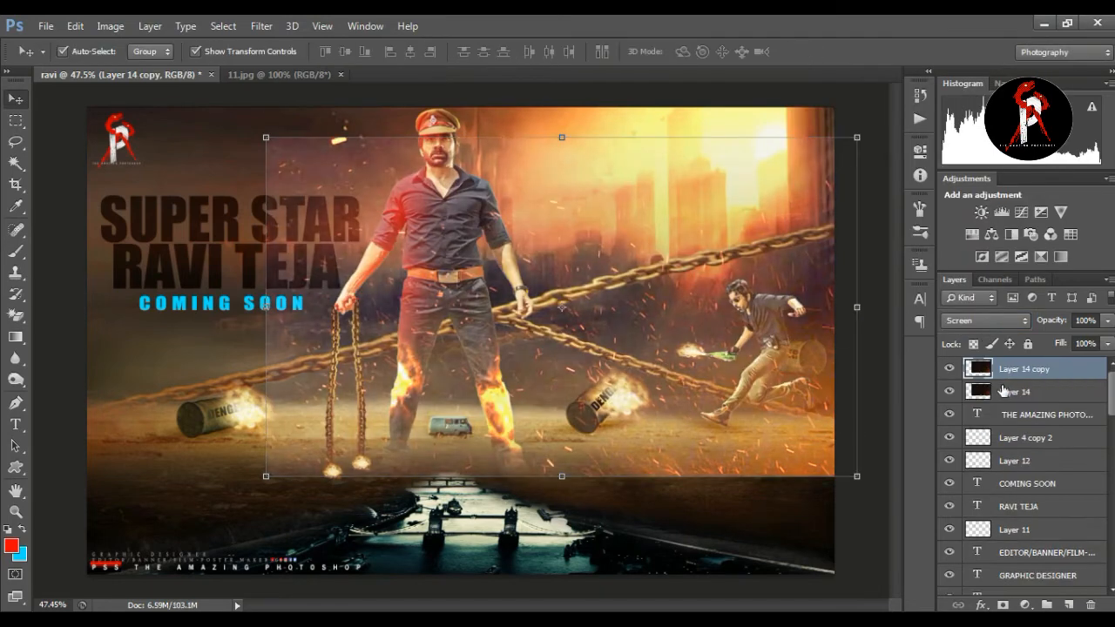
{"action": "key", "text": "ctrl+t"}
{"action": "right_click", "coordinate": [759, 328]}
{"action": "left_click", "coordinate": [821, 592]}
{"action": "left_click_drag", "start_coordinate": [716, 343], "coordinate": [466, 336]}
{"action": "key", "text": "Return"}
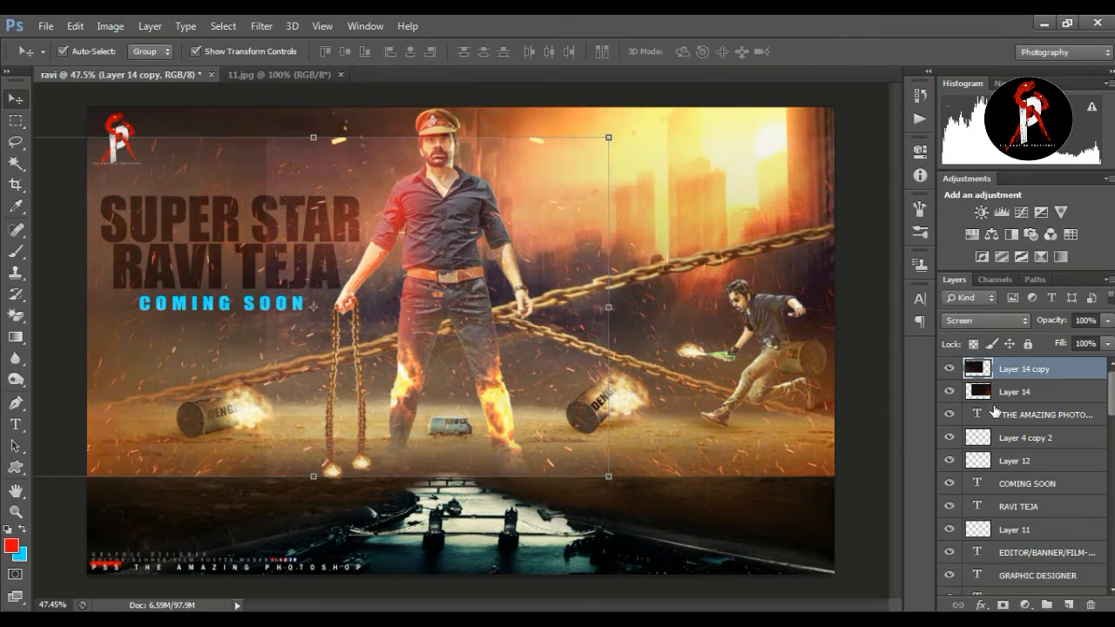
Hide Layer 14 copy and darken the shadows of the Layer 14 sparks with Levels by raising the black input level.
{"action": "left_click", "coordinate": [949, 369]}
{"action": "left_click", "coordinate": [978, 396]}
{"action": "left_click", "coordinate": [110, 27]}
{"action": "mouse_move", "coordinate": [139, 69]}
{"action": "left_click", "coordinate": [353, 85]}
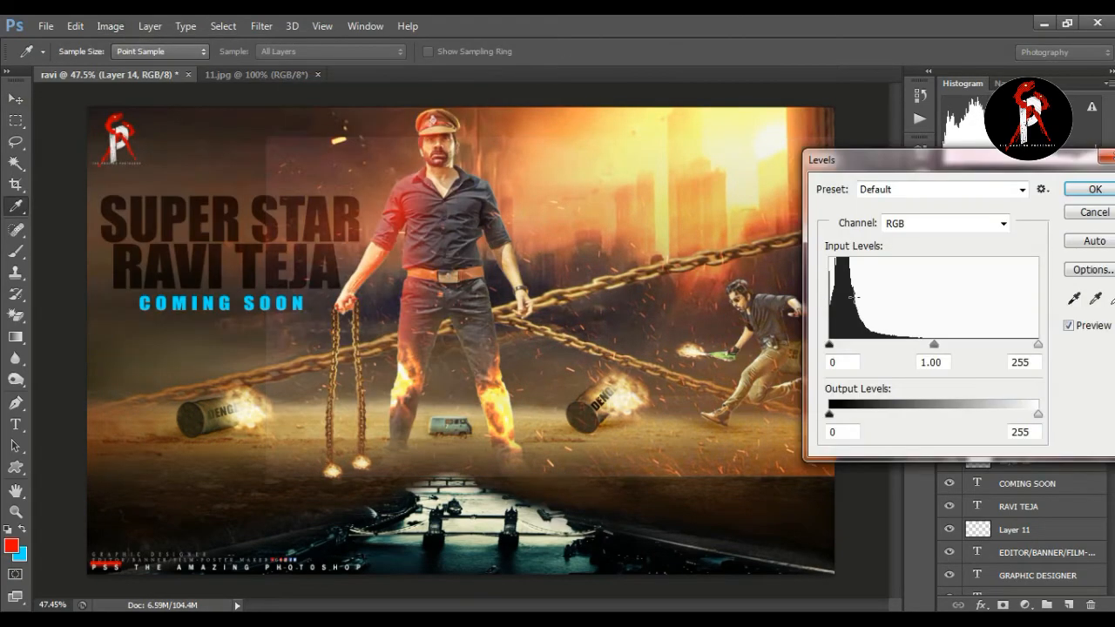
{"action": "left_click_drag", "start_coordinate": [829, 345], "coordinate": [858, 346]}
{"action": "left_click", "coordinate": [1095, 189]}
Show Layer 14 copy again and raise its black input level with Levels to clear its dark haze.
{"action": "left_click", "coordinate": [949, 369]}
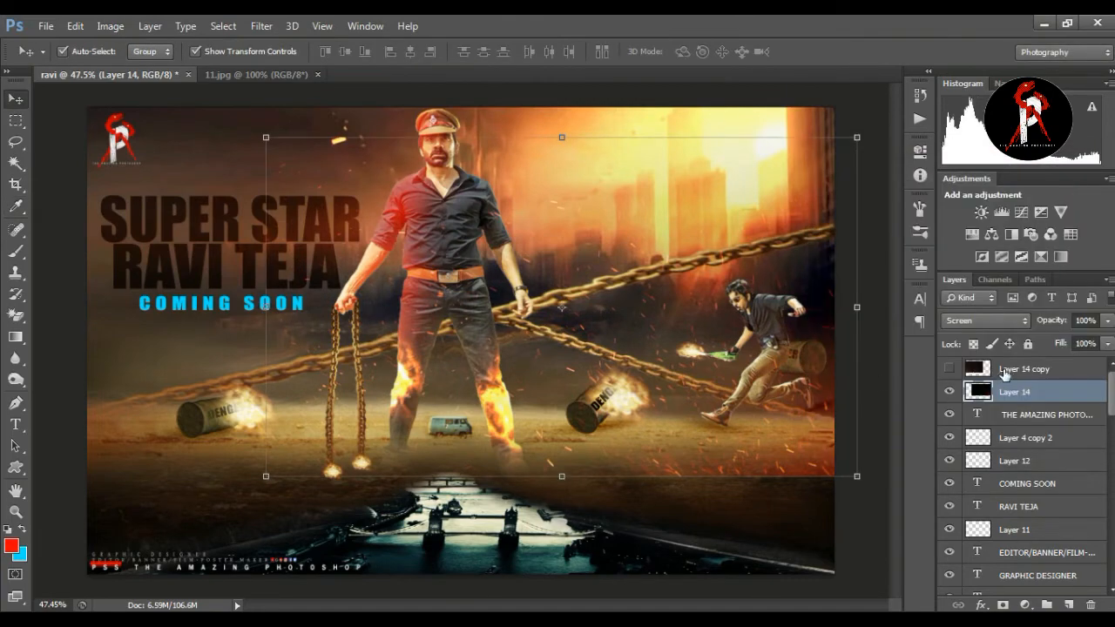
{"action": "left_click", "coordinate": [1023, 369]}
{"action": "left_click", "coordinate": [111, 26]}
{"action": "mouse_move", "coordinate": [139, 69]}
{"action": "left_click", "coordinate": [353, 84]}
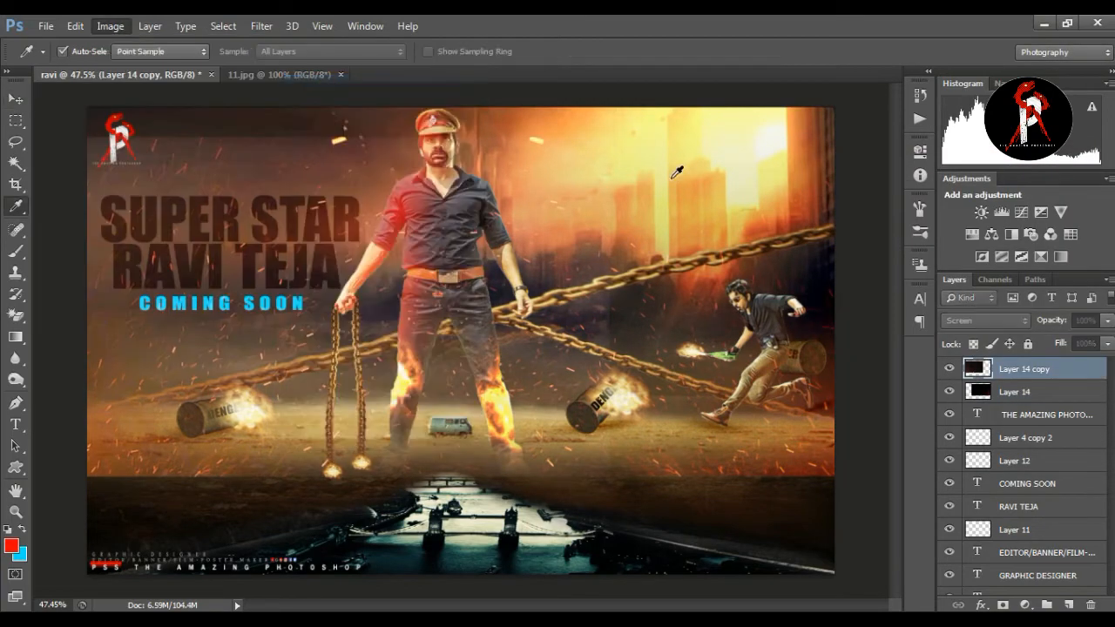
{"action": "left_click_drag", "start_coordinate": [829, 345], "coordinate": [858, 346]}
{"action": "left_click", "coordinate": [1075, 193]}
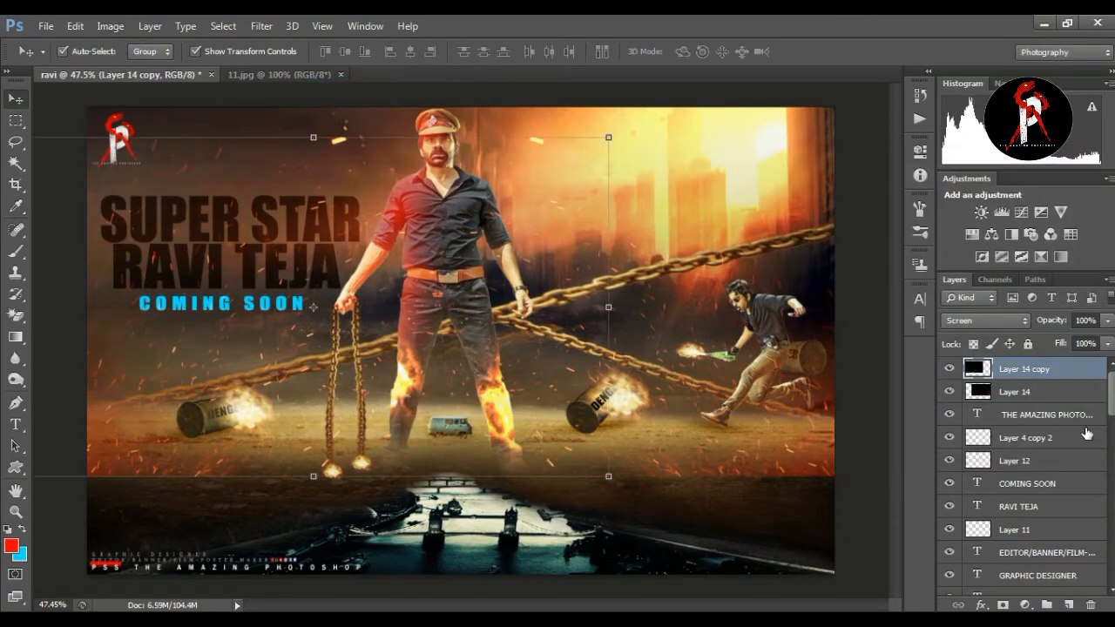
Add layer masks to Layer 14 copy and Layer 14, and hide their hard lower edges with a 400 px black brush.
{"action": "left_click", "coordinate": [10, 253]}
{"action": "key", "text": "bracketright"}
{"action": "key", "text": "bracketright"}
{"action": "key", "text": "bracketright"}
{"action": "key", "text": "bracketright"}
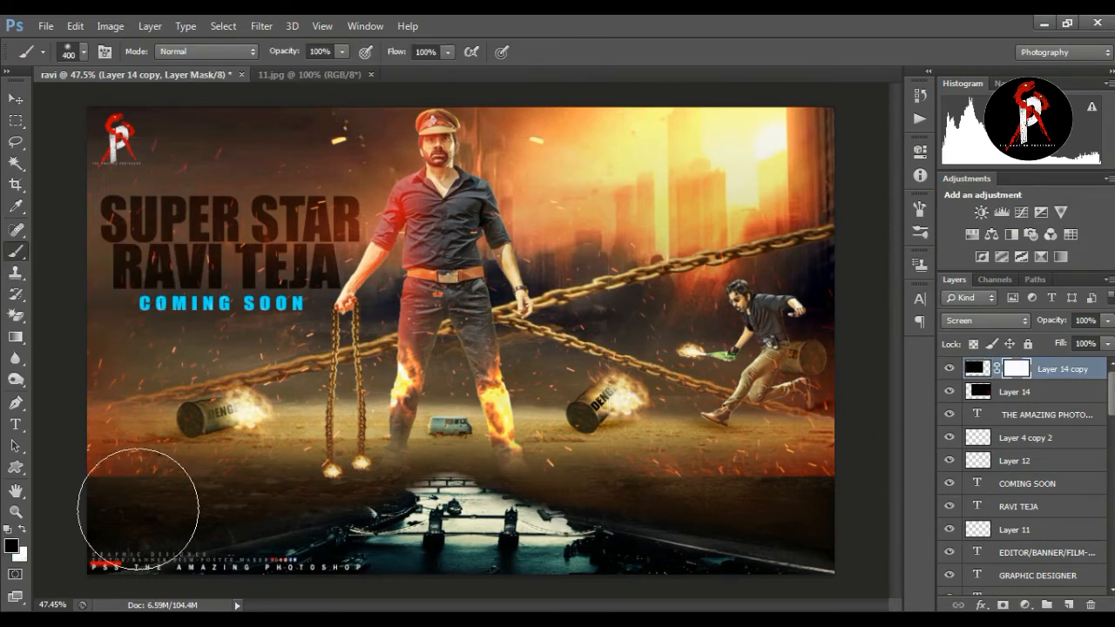
{"action": "left_click", "coordinate": [1045, 396]}
{"action": "left_click", "coordinate": [1003, 604]}
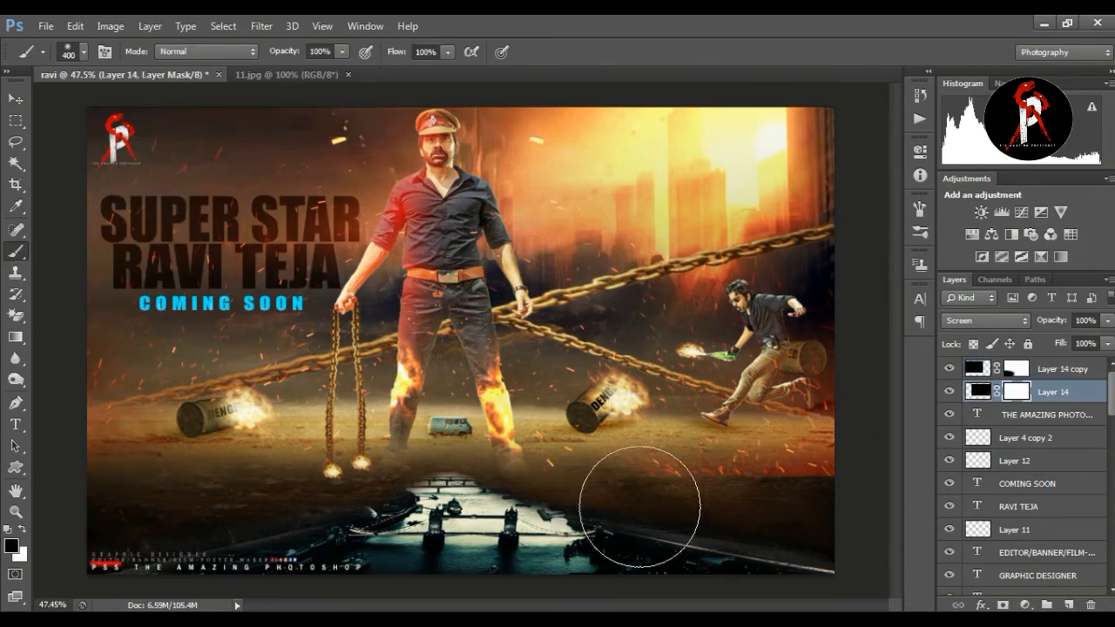
Place the falling fire particles image into the poster, flip it horizontally and reposition it over the scene.
{"action": "left_click_drag", "start_coordinate": [104, 79], "coordinate": [497, 283]}
{"action": "left_click_drag", "start_coordinate": [346, 203], "coordinate": [594, 326]}
{"action": "left_click_drag", "start_coordinate": [683, 405], "coordinate": [327, 232]}
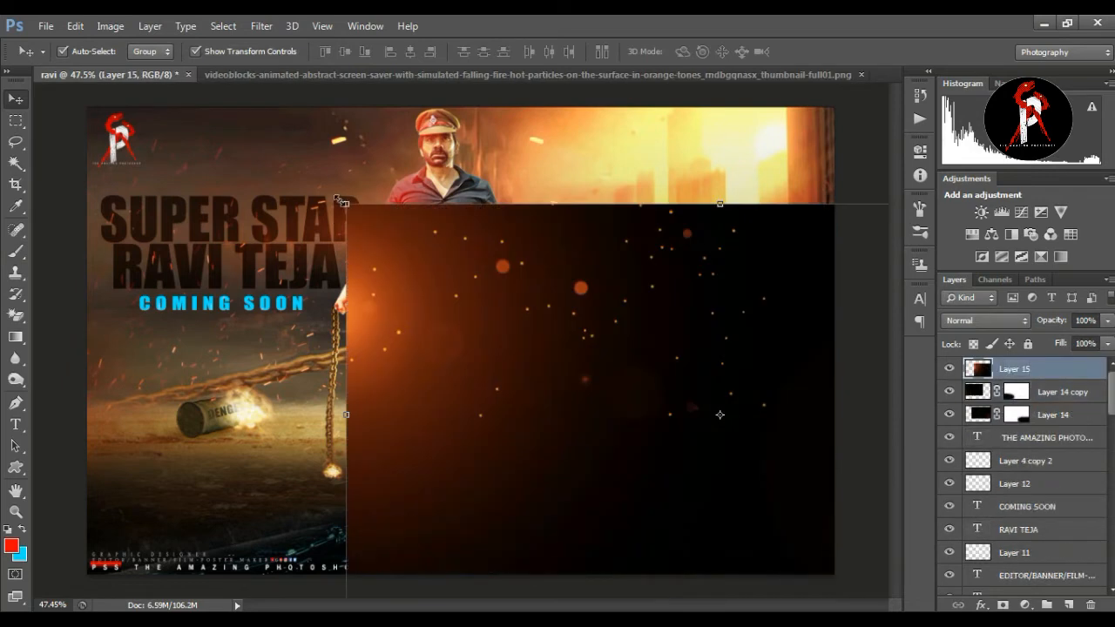
{"action": "right_click", "coordinate": [254, 326]}
{"action": "left_click", "coordinate": [348, 564]}
{"action": "left_click_drag", "start_coordinate": [634, 235], "coordinate": [764, 188]}
{"action": "left_click_drag", "start_coordinate": [358, 393], "coordinate": [300, 502]}
{"action": "key", "text": "Return"}
Set the fire particles layer to Screen, enlarge and reposition it over the poster, and compare the poster with and without it.
{"action": "left_click", "coordinate": [953, 321]}
{"action": "left_click", "coordinate": [962, 132]}
{"action": "left_click", "coordinate": [887, 99]}
{"action": "left_click_drag", "start_coordinate": [727, 284], "coordinate": [717, 331]}
{"action": "left_click_drag", "start_coordinate": [286, 145], "coordinate": [233, 104]}
{"action": "left_click_drag", "start_coordinate": [229, 150], "coordinate": [216, 174]}
{"action": "left_click_drag", "start_coordinate": [534, 218], "coordinate": [541, 204]}
{"action": "key", "text": "Return"}
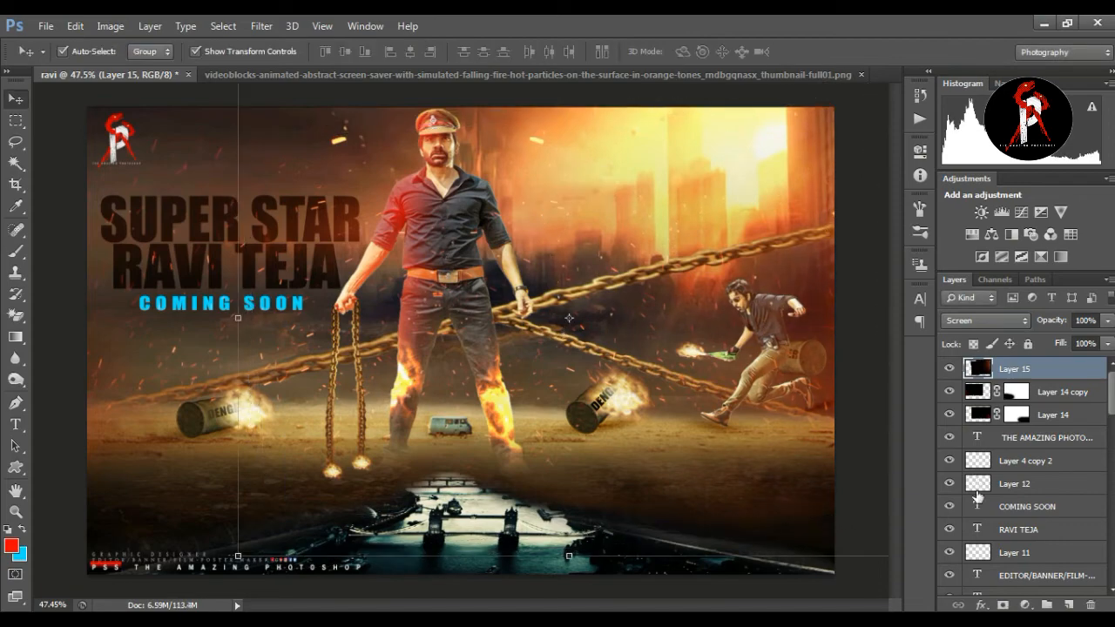
{"action": "left_click", "coordinate": [949, 370]}
{"action": "left_click", "coordinate": [949, 370]}
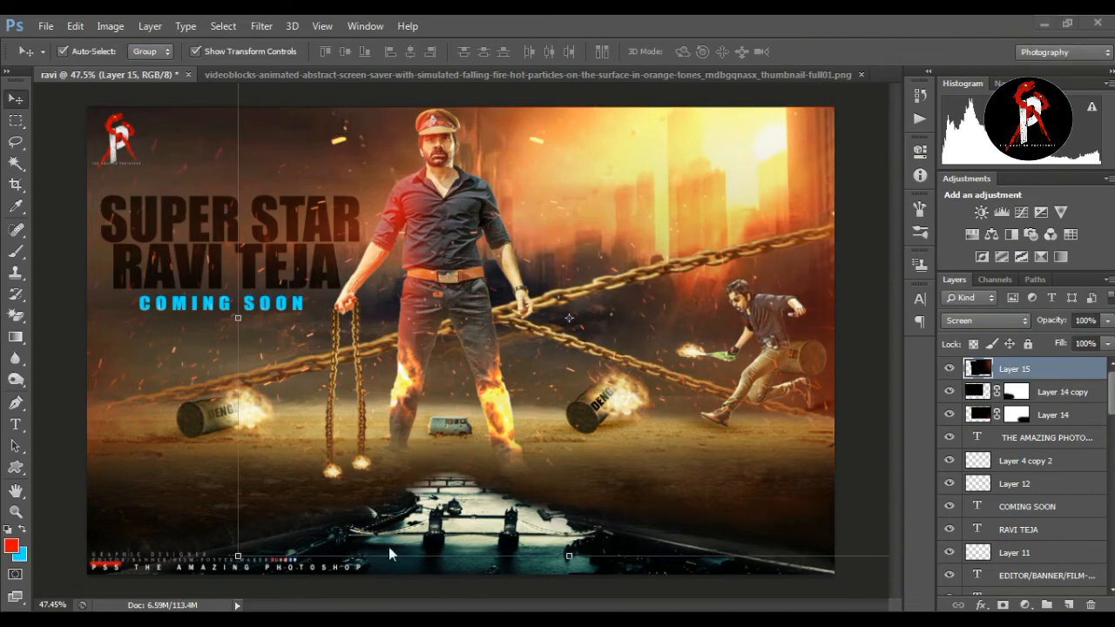
Recolour the RAVI TEJA title white and set its blend mode to Overlay.
{"action": "left_click", "coordinate": [12, 514]}
{"action": "mouse_move", "coordinate": [484, 285]}
{"action": "left_mouse_down"}
{"action": "mouse_move", "coordinate": [383, 283]}
{"action": "mouse_move", "coordinate": [467, 283]}
{"action": "left_mouse_up"}
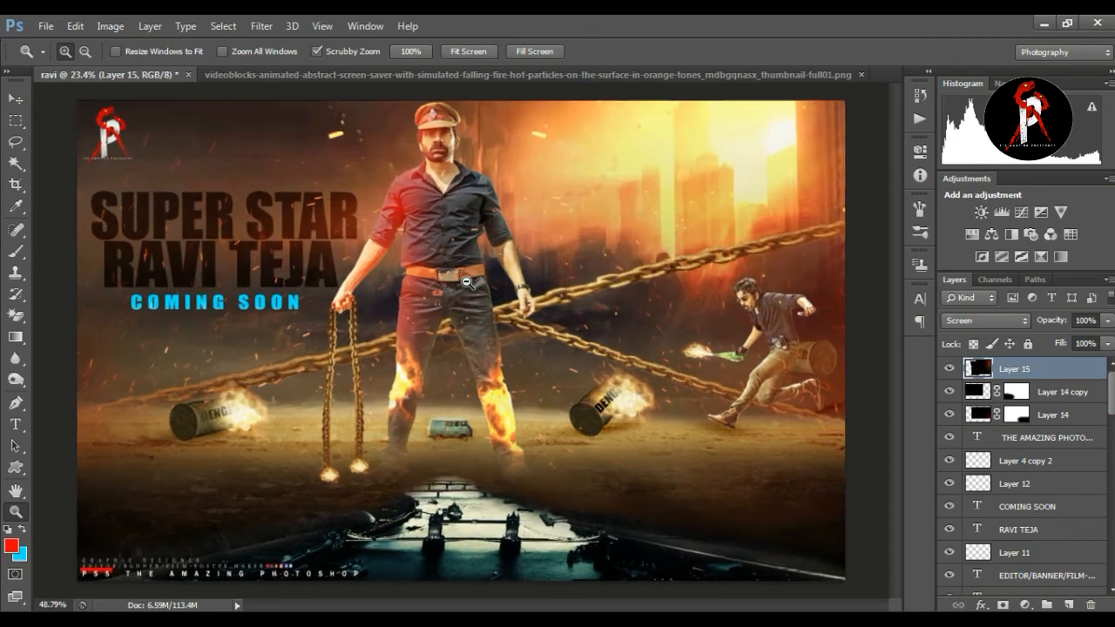
{"action": "left_click_drag", "start_coordinate": [505, 247], "coordinate": [463, 247]}
{"action": "scroll", "coordinate": [1090, 428], "scroll_direction": "down", "scroll_amount": 3}
{"action": "left_click", "coordinate": [1036, 467]}
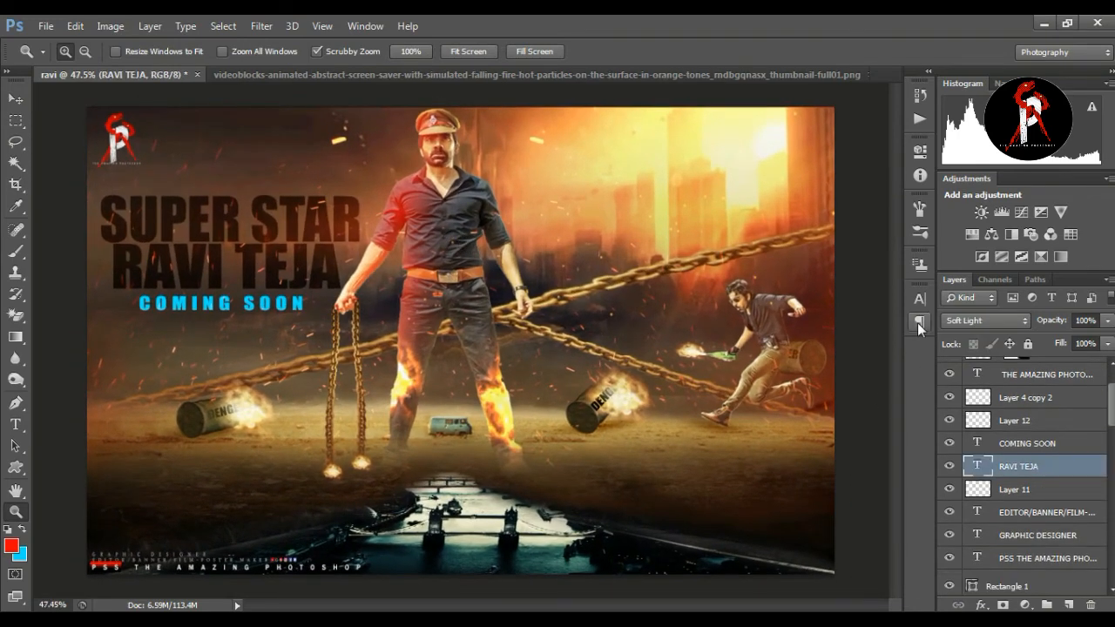
{"action": "left_click", "coordinate": [917, 322]}
{"action": "left_click", "coordinate": [869, 391]}
{"action": "left_click", "coordinate": [646, 221]}
{"action": "left_click", "coordinate": [987, 211]}
{"action": "left_click", "coordinate": [985, 321]}
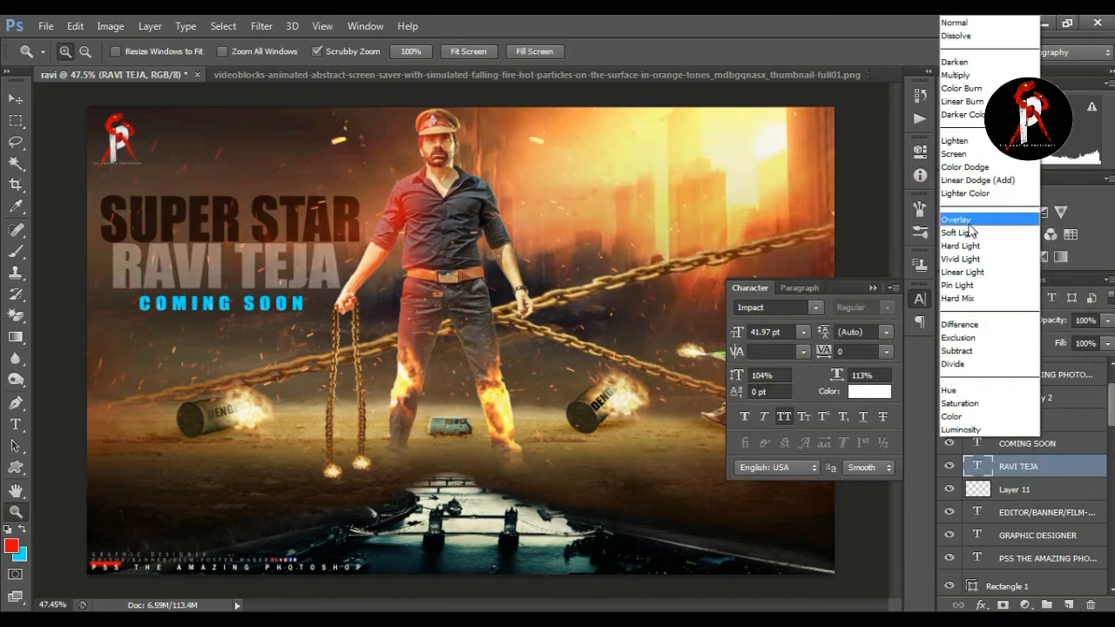
{"action": "left_click", "coordinate": [969, 221]}
Recolour the SUPER STAR title white and set its blend mode to Overlay.
{"action": "scroll", "coordinate": [1035, 501], "scroll_direction": "down", "scroll_amount": 4}
{"action": "left_click", "coordinate": [1023, 511]}
{"action": "left_click", "coordinate": [868, 391]}
{"action": "left_click", "coordinate": [647, 221]}
{"action": "left_click", "coordinate": [1020, 209]}
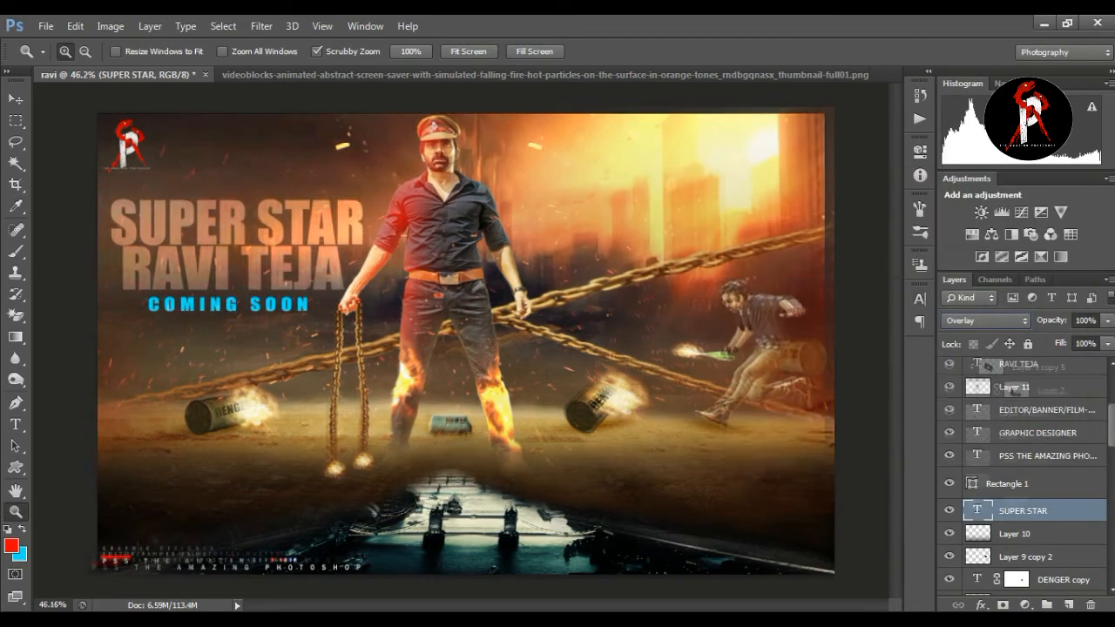
Paint red over the running man on a new layer above Layer 1 and clip it to that layer.
{"action": "left_click", "coordinate": [1070, 605]}
{"action": "left_click", "coordinate": [15, 252]}
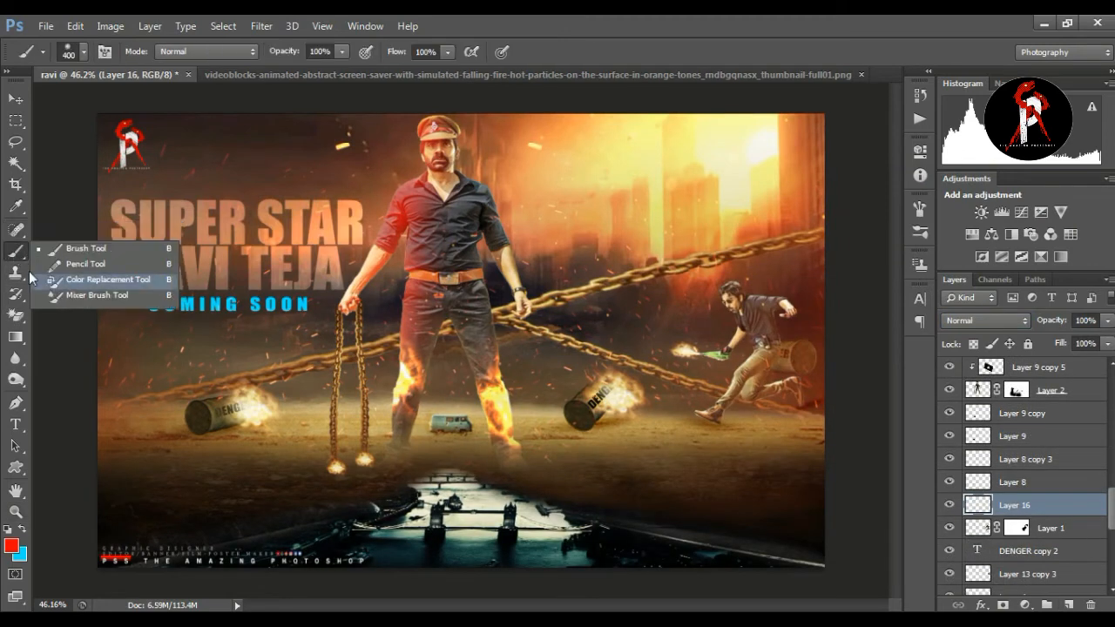
{"action": "key", "text": "bracketleft"}
{"action": "key", "text": "bracketleft"}
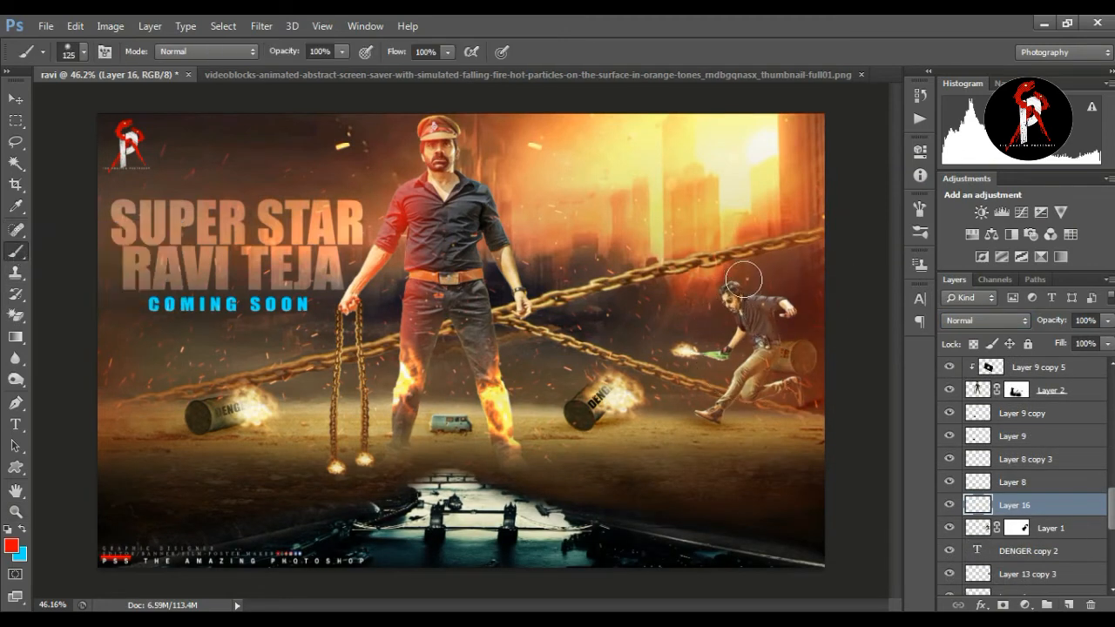
{"action": "left_click_drag", "start_coordinate": [711, 397], "coordinate": [717, 394]}
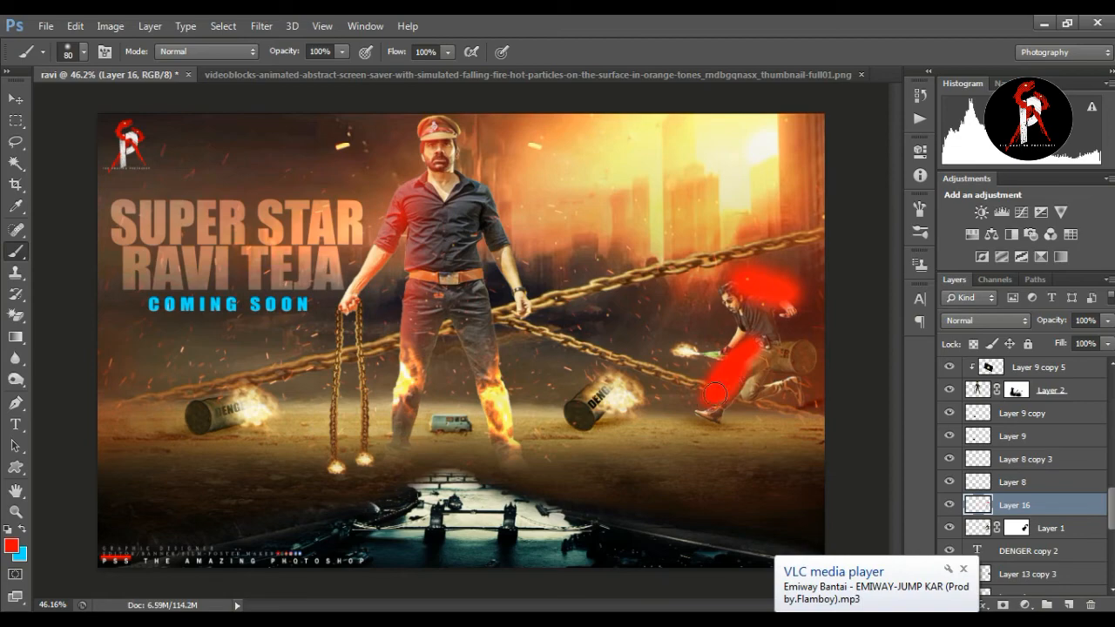
{"action": "right_click", "coordinate": [980, 495]}
{"action": "left_click", "coordinate": [767, 299]}
Cycle the clipped red layer through blend modes such as Linear Dodge (Add) and Exclusion, settling on Subtract.
{"action": "left_click", "coordinate": [984, 321]}
{"action": "left_click", "coordinate": [979, 167]}
{"action": "key", "text": "Down"}
{"action": "key", "text": "Down"}
{"action": "key", "text": "Down"}
{"action": "key", "text": "Down"}
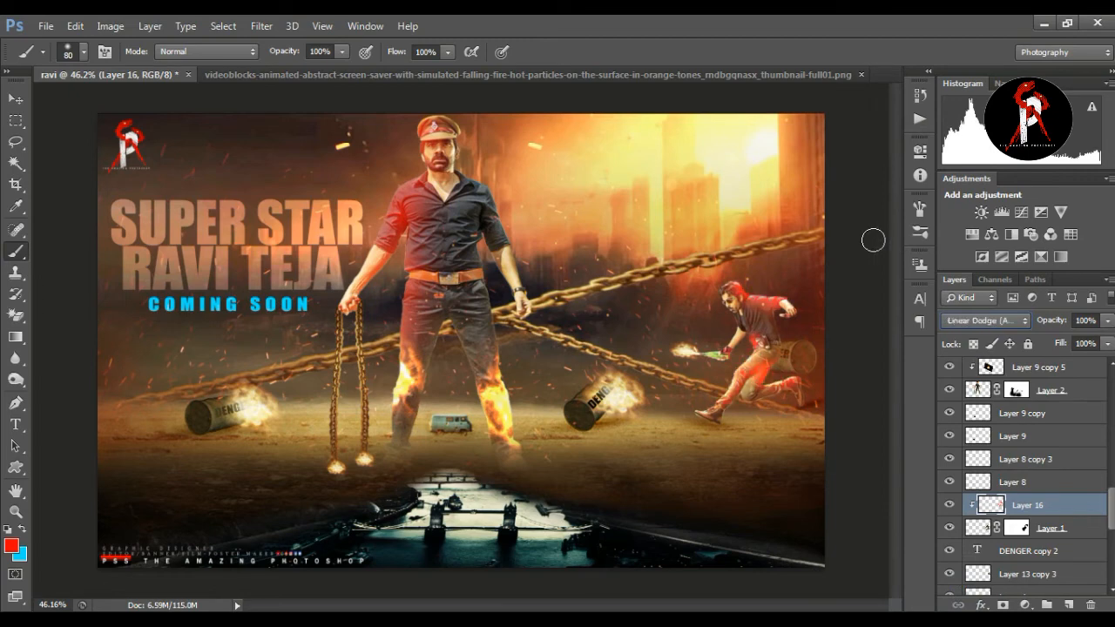
{"action": "key", "text": "Up"}
{"action": "key", "text": "Up"}
{"action": "left_click", "coordinate": [967, 321]}
{"action": "left_click", "coordinate": [965, 302]}
{"action": "key", "text": "Down"}
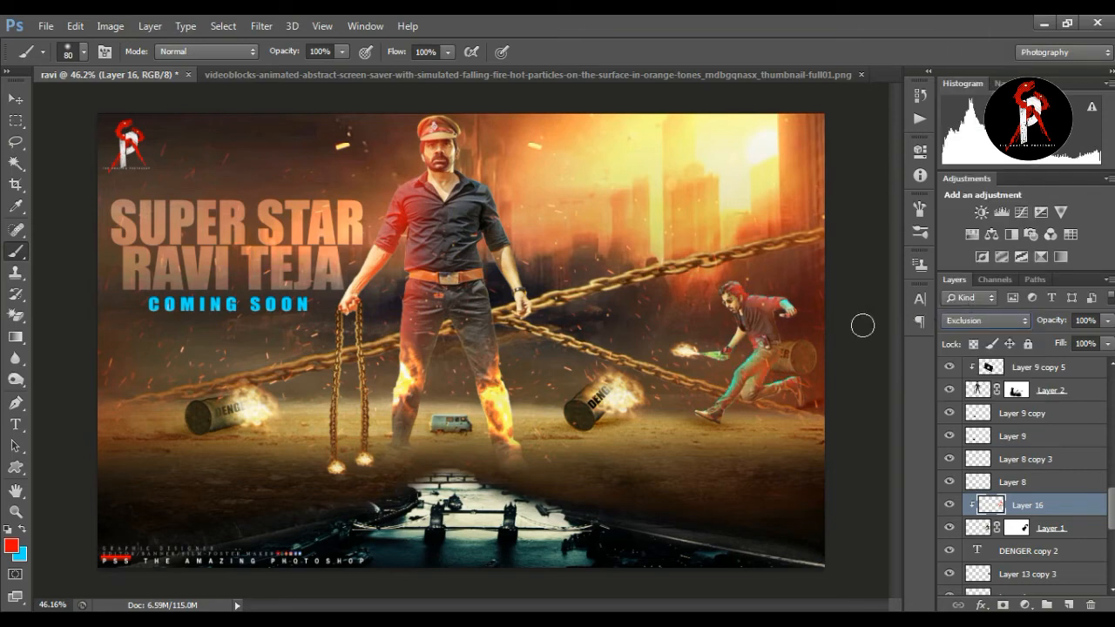
Paint blue (0600ff) over the running man on a new layer, set it to Linear Dodge (Add) and clip it to Layer 1.
{"action": "left_click", "coordinate": [1069, 604]}
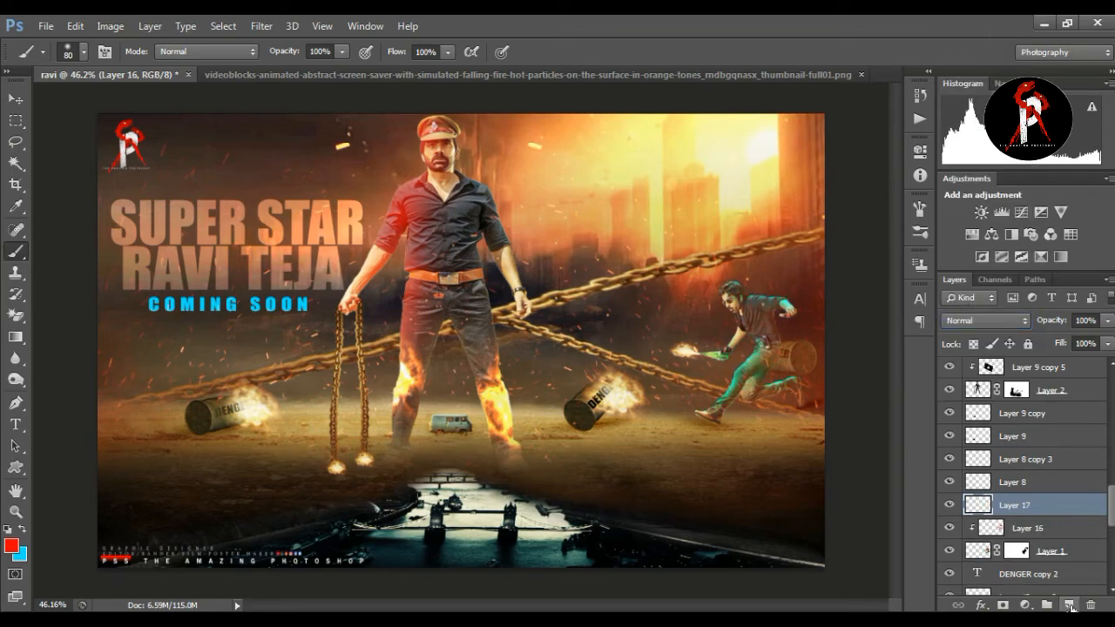
{"action": "left_click", "coordinate": [7, 546]}
{"action": "left_click_drag", "start_coordinate": [862, 314], "coordinate": [862, 287]}
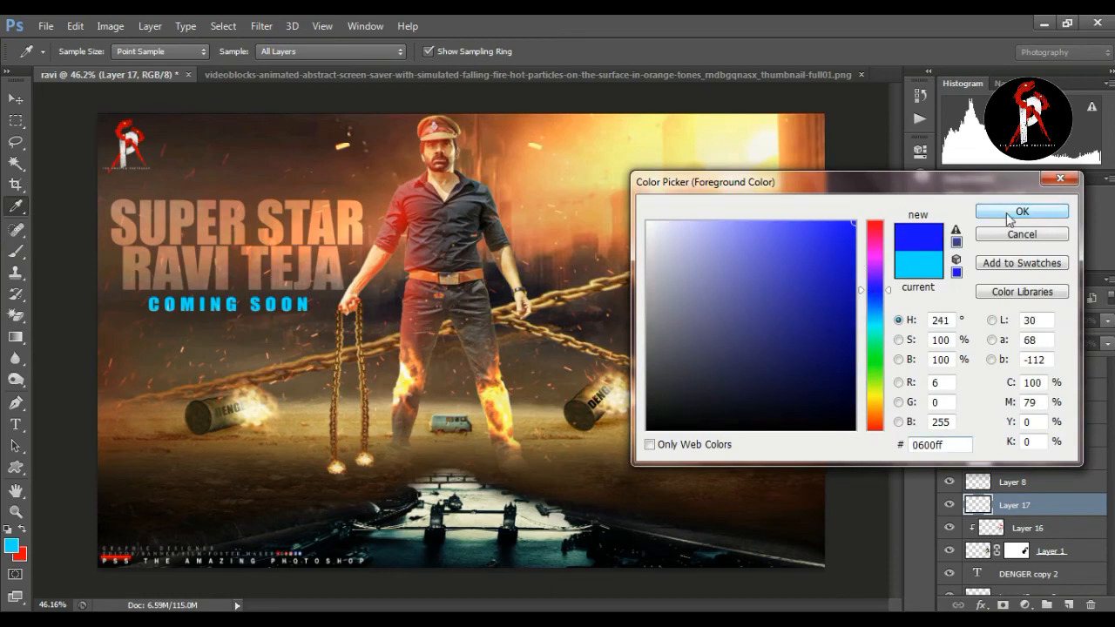
{"action": "left_click", "coordinate": [1020, 211]}
{"action": "left_click", "coordinate": [984, 320]}
{"action": "left_click", "coordinate": [971, 185]}
{"action": "key", "text": "ctrl+alt+g"}
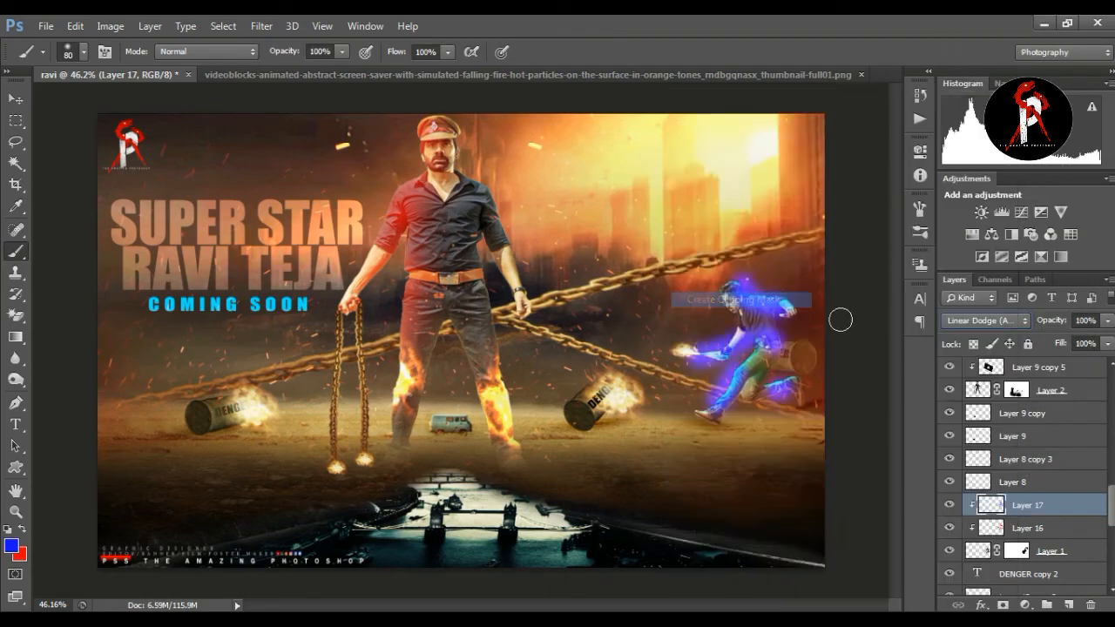
Try Overlay and Exclusion as blend modes on the blue Layer 17, and change the blend mode of the red Layer 16.
{"action": "left_click", "coordinate": [984, 321]}
{"action": "left_click", "coordinate": [984, 307]}
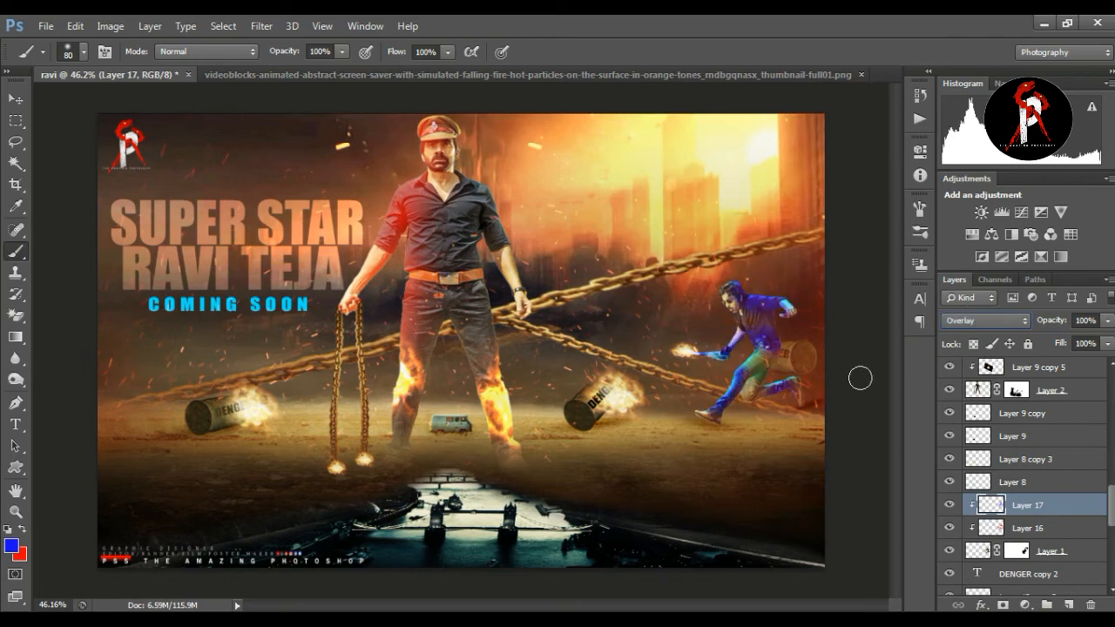
{"action": "key", "text": "Down"}
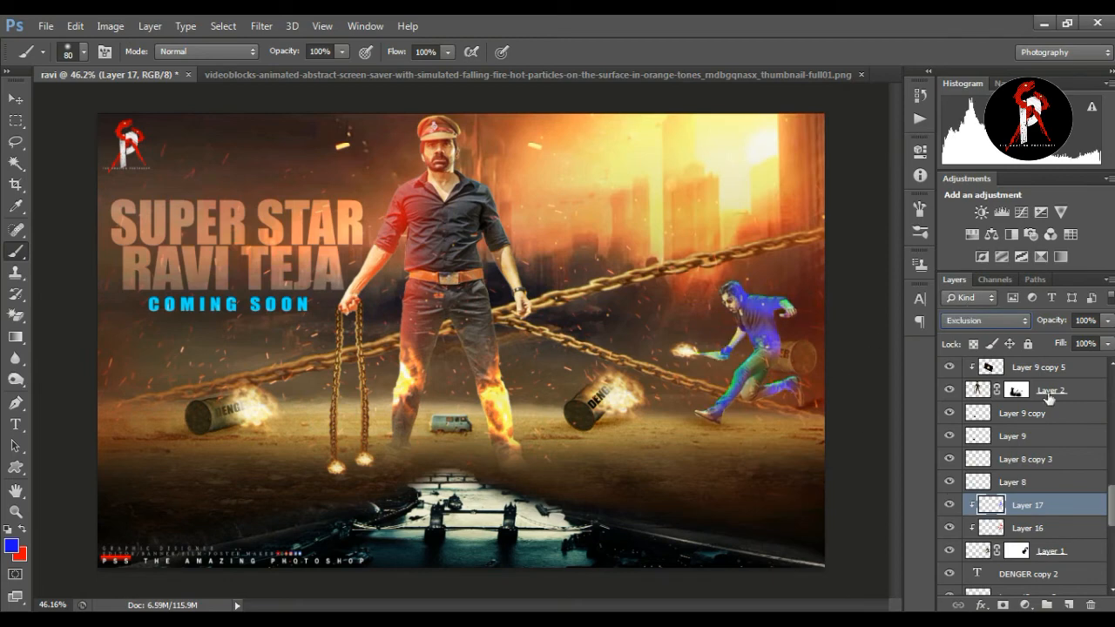
{"action": "left_click", "coordinate": [18, 513]}
{"action": "left_click_drag", "start_coordinate": [552, 310], "coordinate": [535, 287]}
{"action": "left_click", "coordinate": [1036, 528]}
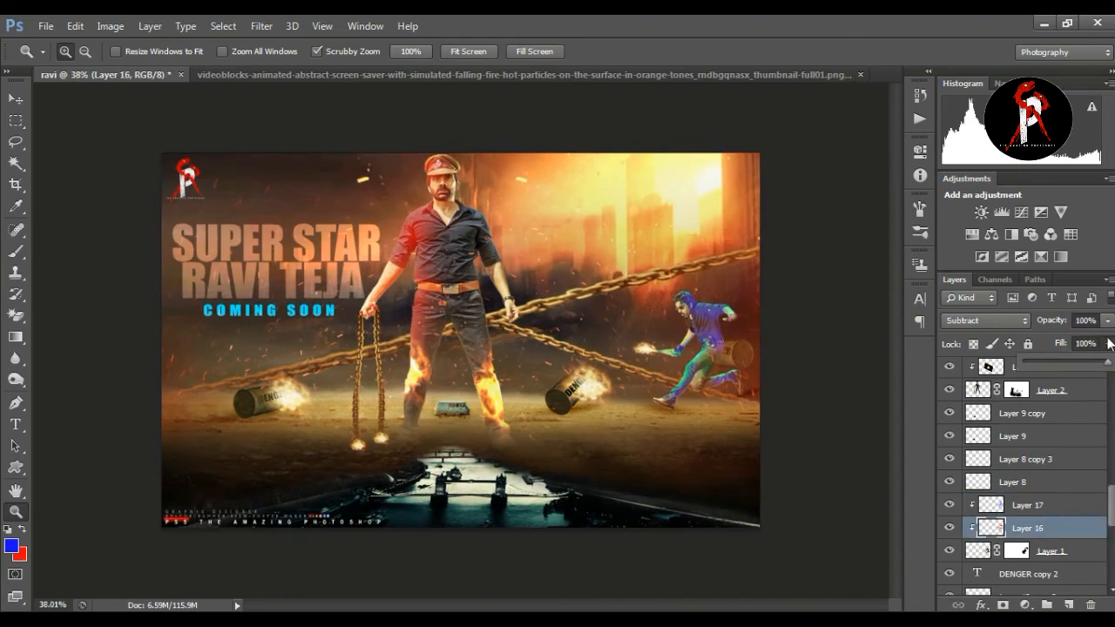
{"action": "left_click", "coordinate": [984, 321]}
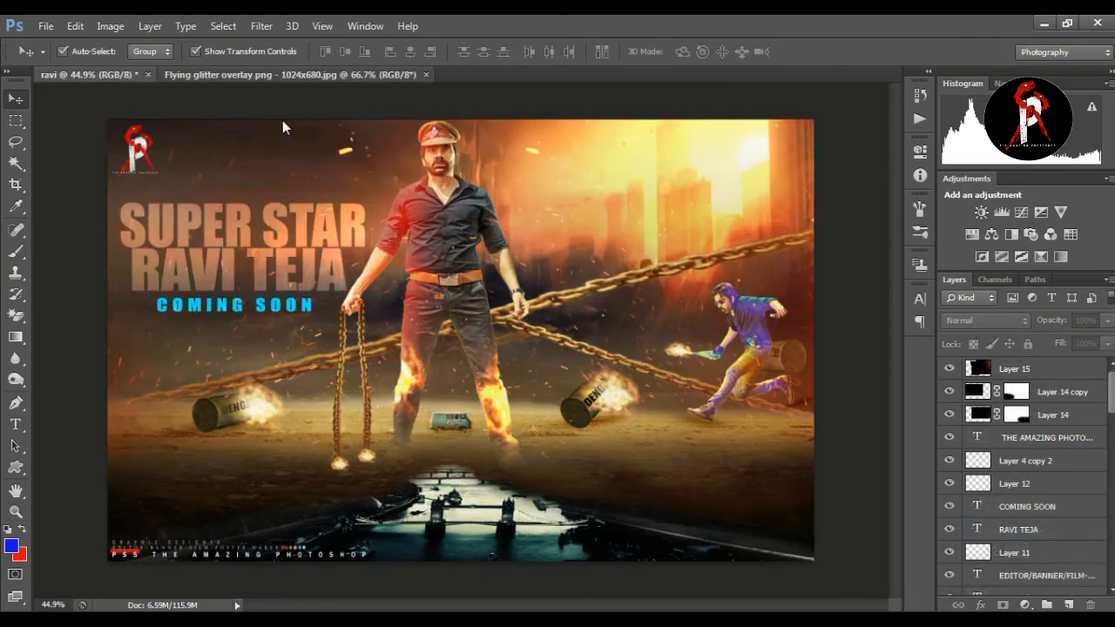
Place the Flying glitter overlay image into the ravi poster as a new layer and set its blend mode to Screen.
{"action": "left_click", "coordinate": [283, 75]}
{"action": "left_click_drag", "start_coordinate": [461, 340], "coordinate": [546, 347]}
{"action": "left_click", "coordinate": [984, 320]}
{"action": "left_click", "coordinate": [967, 159]}
Move the glitter layer down over the road and stretch it across the full width of the poster's lower half.
{"action": "key", "text": "ctrl+t"}
{"action": "left_click_drag", "start_coordinate": [617, 407], "coordinate": [526, 533]}
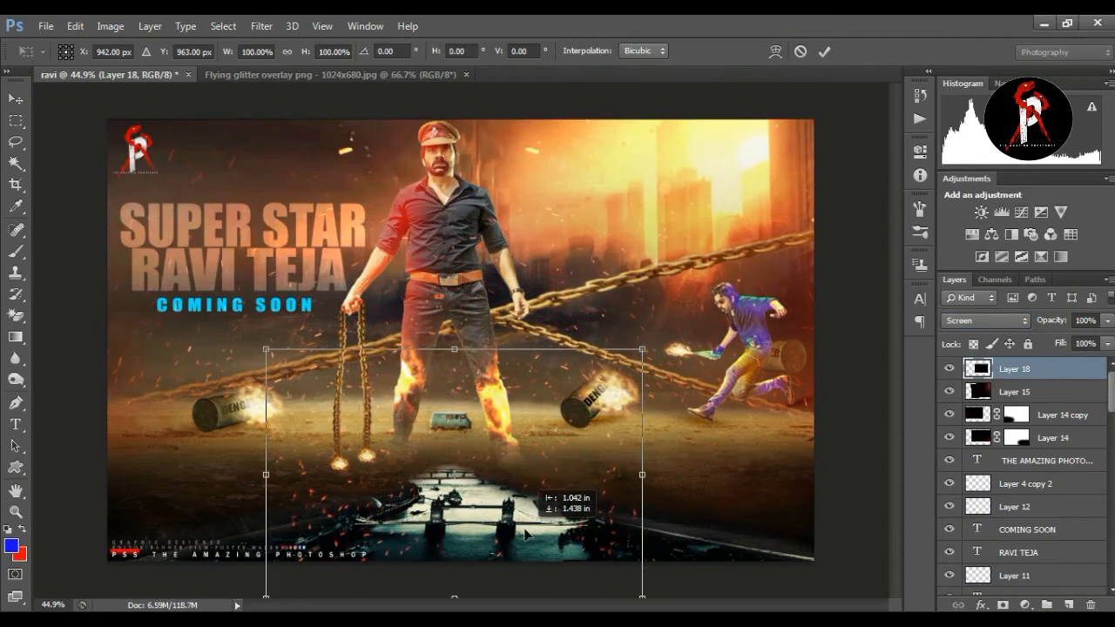
{"action": "left_click_drag", "start_coordinate": [266, 348], "coordinate": [98, 348]}
{"action": "left_click_drag", "start_coordinate": [642, 348], "coordinate": [838, 337]}
{"action": "left_click_drag", "start_coordinate": [471, 342], "coordinate": [471, 316]}
{"action": "key", "text": "Return"}
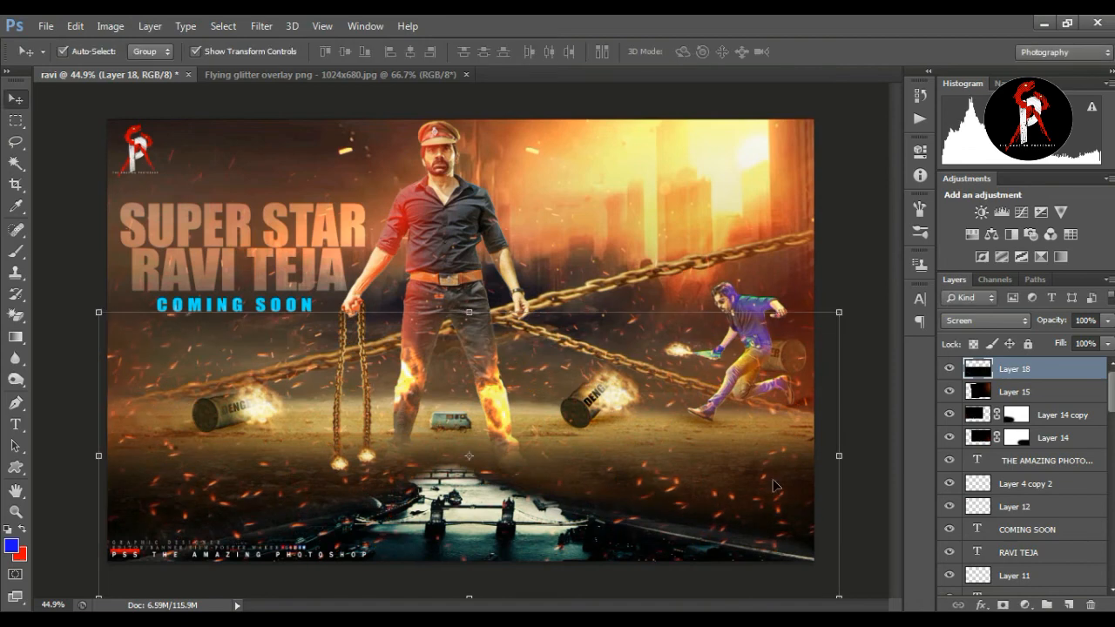
Add a layer mask to the glitter layer and enlarge the black brush for painting on it.
{"action": "left_click", "coordinate": [1001, 605]}
{"action": "left_click", "coordinate": [16, 251]}
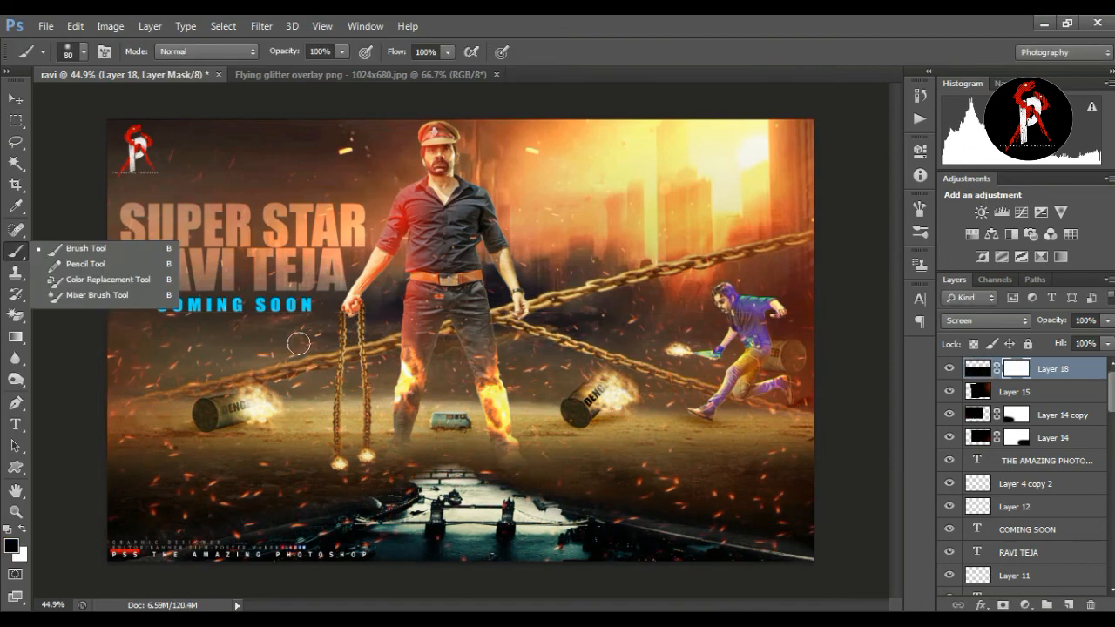
{"action": "key", "text": "bracketright"}
{"action": "key", "text": "bracketright"}
{"action": "key", "text": "bracketright"}
{"action": "key", "text": "bracketright"}
{"action": "key", "text": "bracketright"}
{"action": "key", "text": "bracketright"}
{"action": "key", "text": "bracketright"}
{"action": "key", "text": "bracketright"}
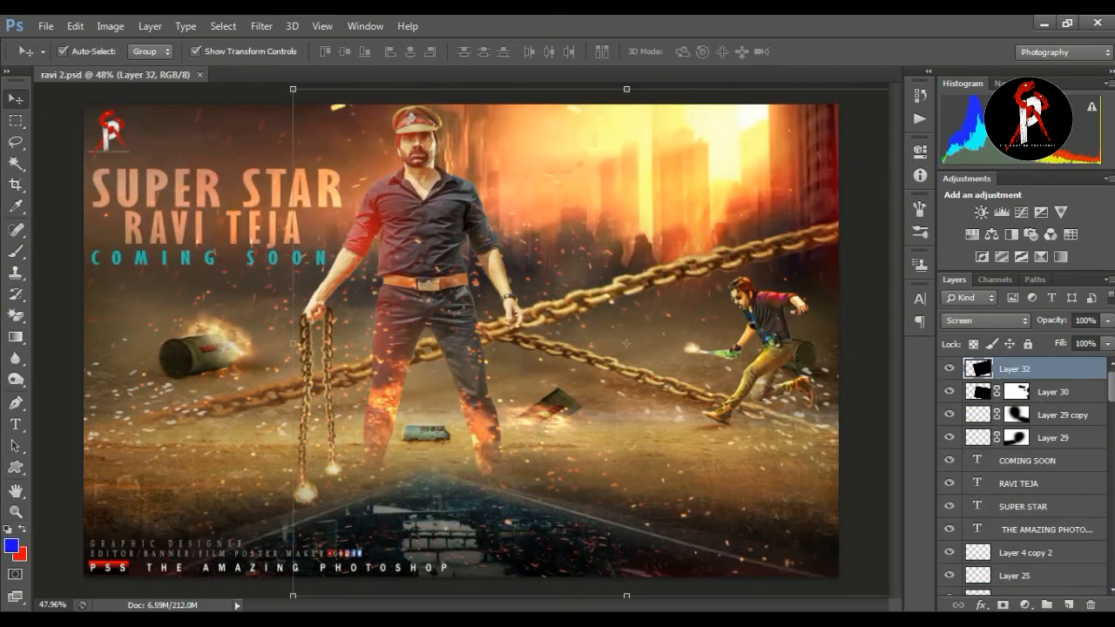
In ravi 2.psd, select the standing man's Layer 19 together with Layer 21, Layer 6 and Layer 23 copy.
{"action": "left_click_drag", "start_coordinate": [1112, 389], "coordinate": [1112, 513]}
{"action": "left_click", "coordinate": [1087, 499]}
{"action": "left_click", "coordinate": [1086, 472], "text": "shift"}
{"action": "left_click", "coordinate": [1085, 451], "text": "shift"}
{"action": "left_click", "coordinate": [949, 403]}
{"action": "left_click", "coordinate": [1086, 400], "text": "ctrl"}
Narrow the selected standing man layers to 96.87% width, shift them to X 833.50 px, apply the transform and deselect them.
{"action": "left_click_drag", "start_coordinate": [150, 104], "coordinate": [160, 104]}
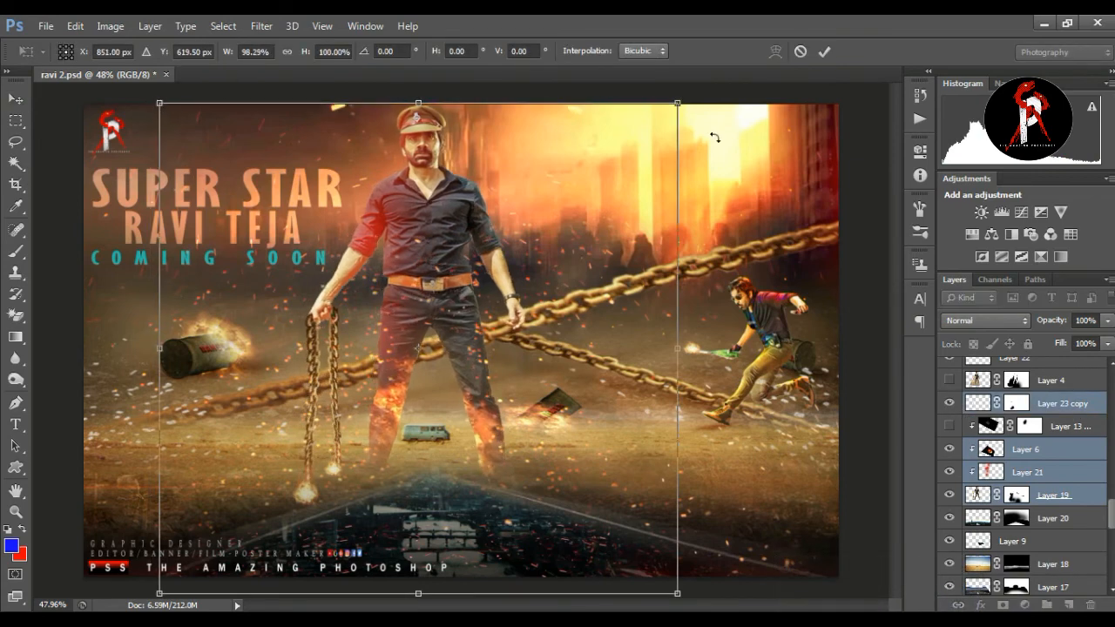
{"action": "left_click", "coordinate": [801, 51]}
{"action": "left_click", "coordinate": [145, 114]}
{"action": "left_click_drag", "start_coordinate": [145, 351], "coordinate": [160, 345]}
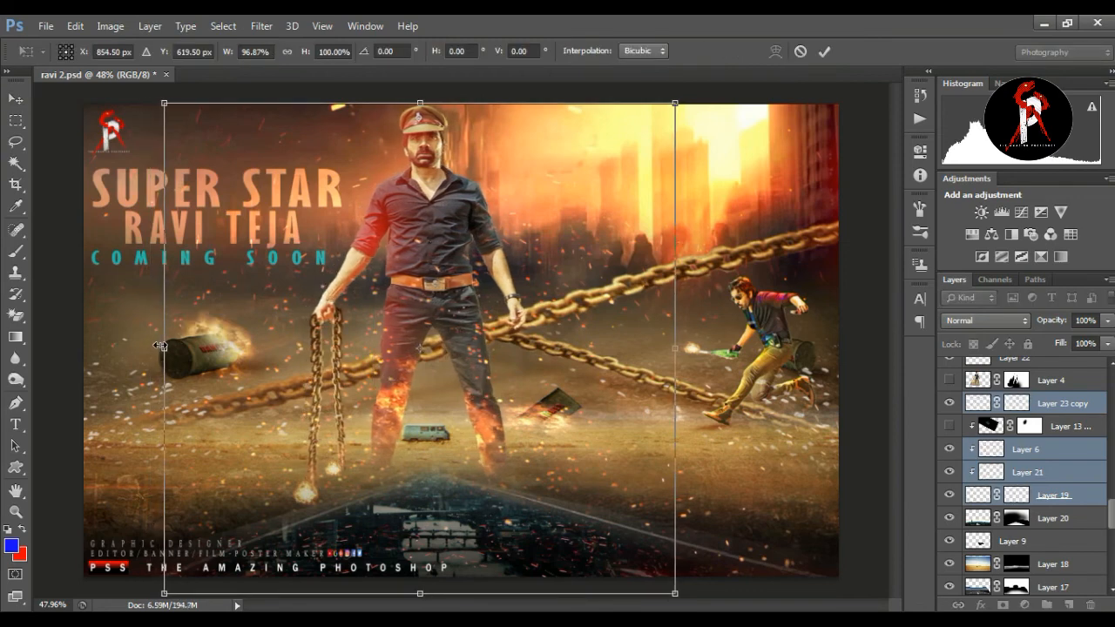
{"action": "left_click_drag", "start_coordinate": [448, 353], "coordinate": [440, 354]}
{"action": "key", "text": "Left"}
{"action": "key", "text": "Left"}
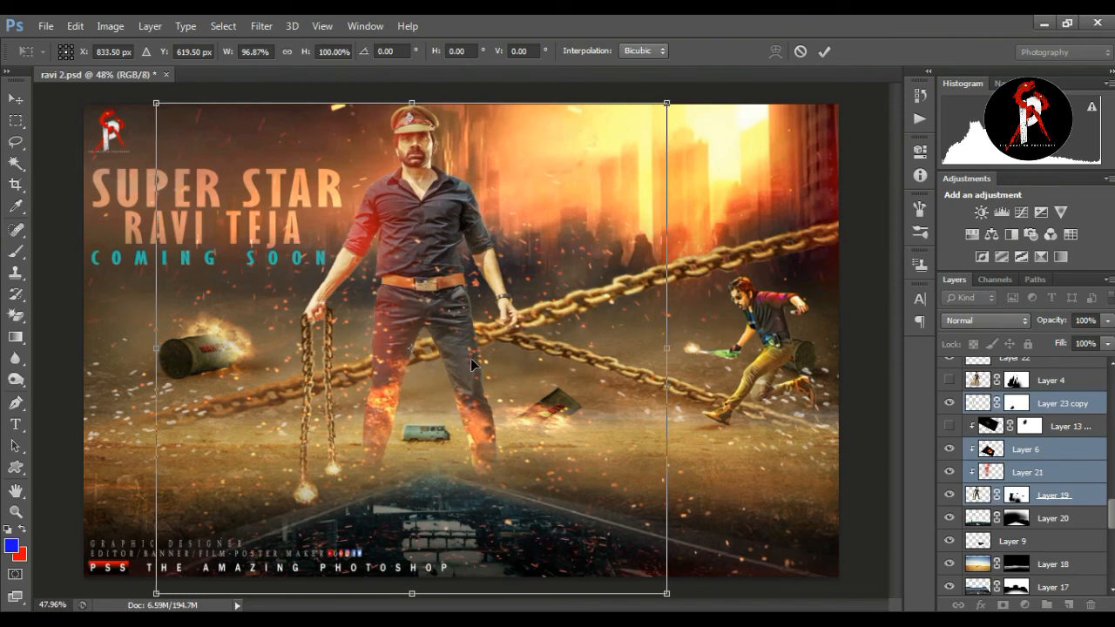
{"action": "left_click", "coordinate": [824, 52]}
{"action": "left_click", "coordinate": [850, 113]}
{"action": "left_click_drag", "start_coordinate": [445, 542], "coordinate": [460, 452]}
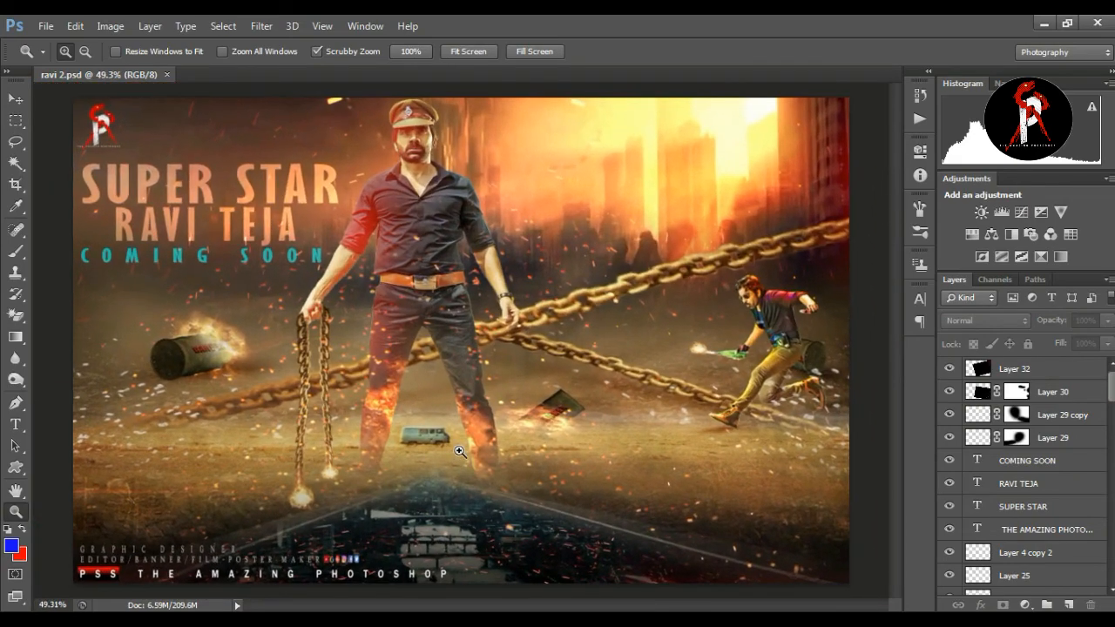